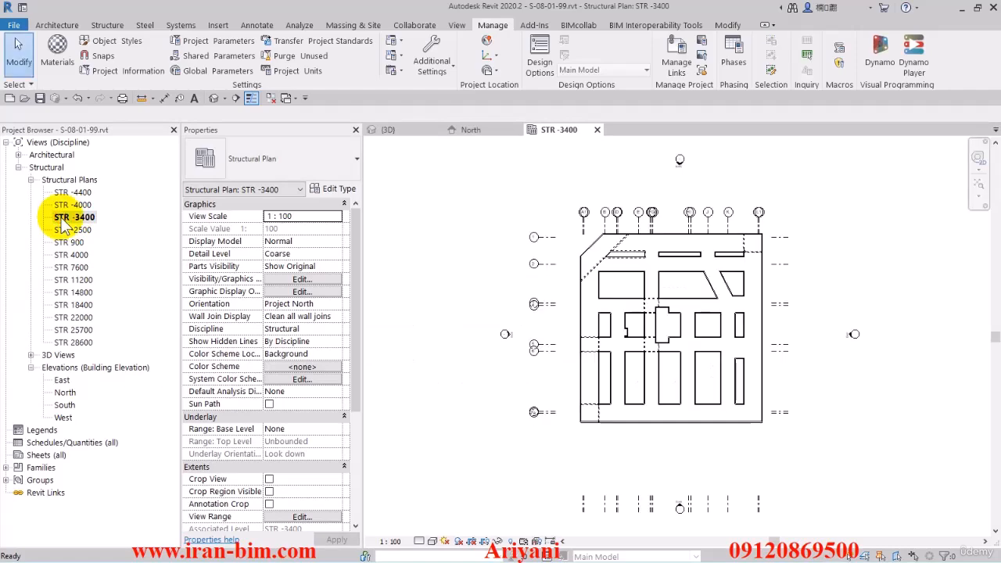
- Switch to AutoCAD and copy the full file path of the 02-SAZE-NEGAHBAN drawing
left_click(485, 329)
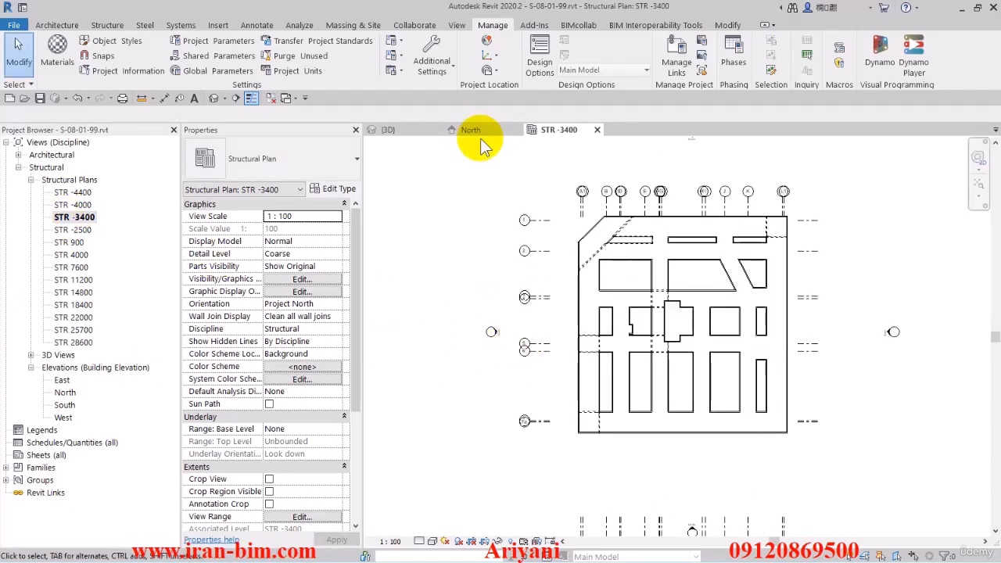
key("alt+Tab")
double_click(508, 177)
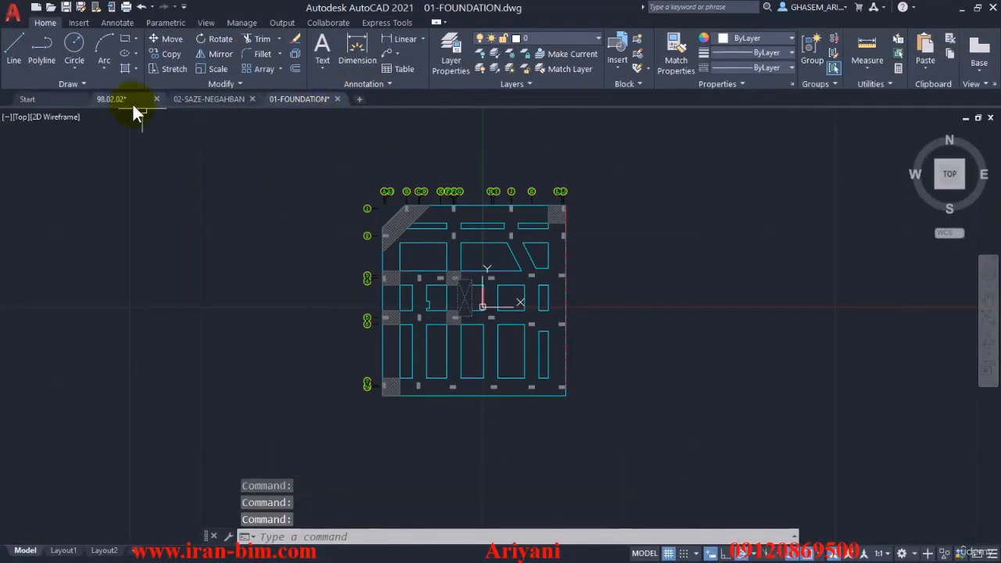
left_click(184, 100)
right_click(194, 100)
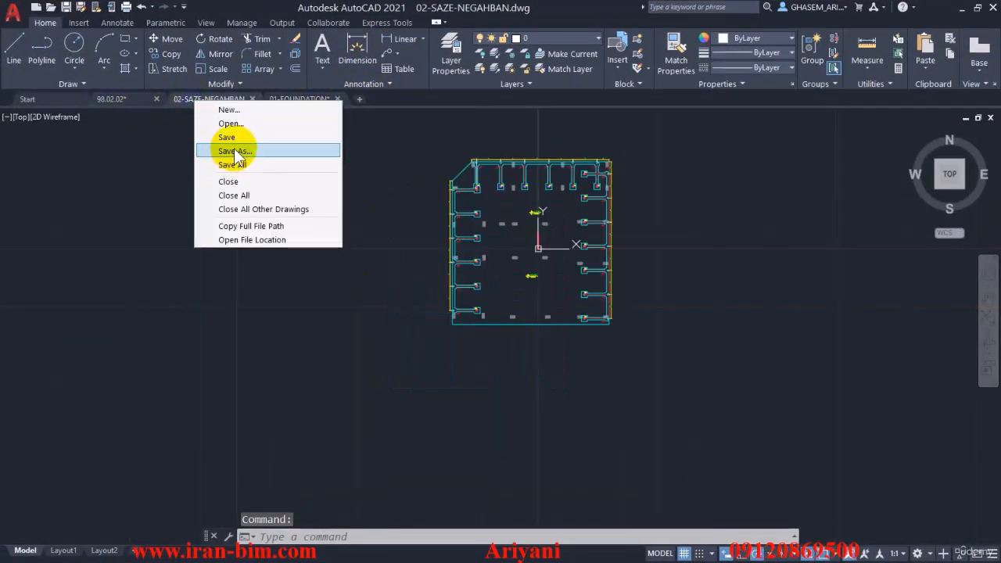
left_click(253, 225)
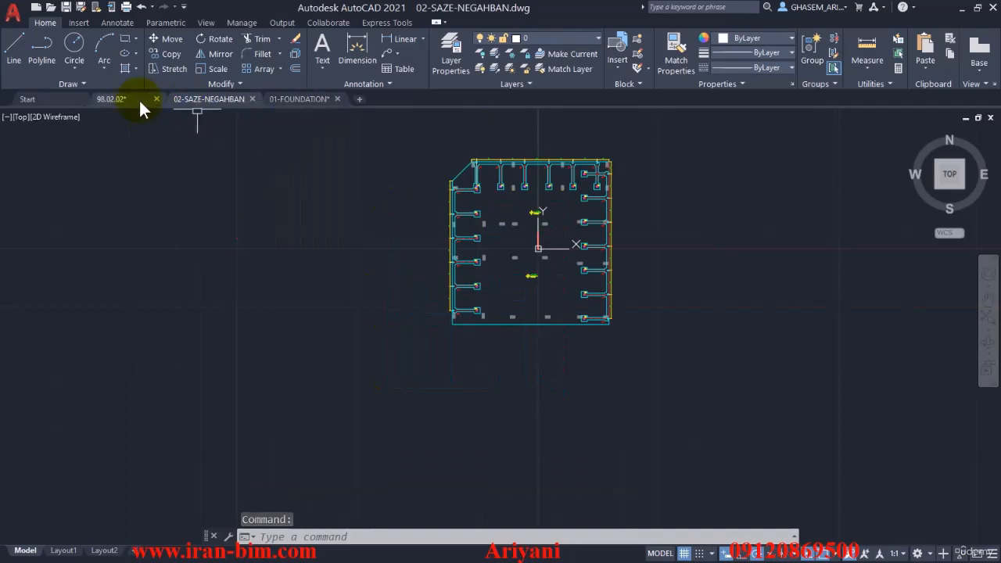
- Return to Revit and link 02-SAZE-NEGAHBAN.dwg into the STR -3400 plan, using the copied path and import units of meter
left_click(961, 7)
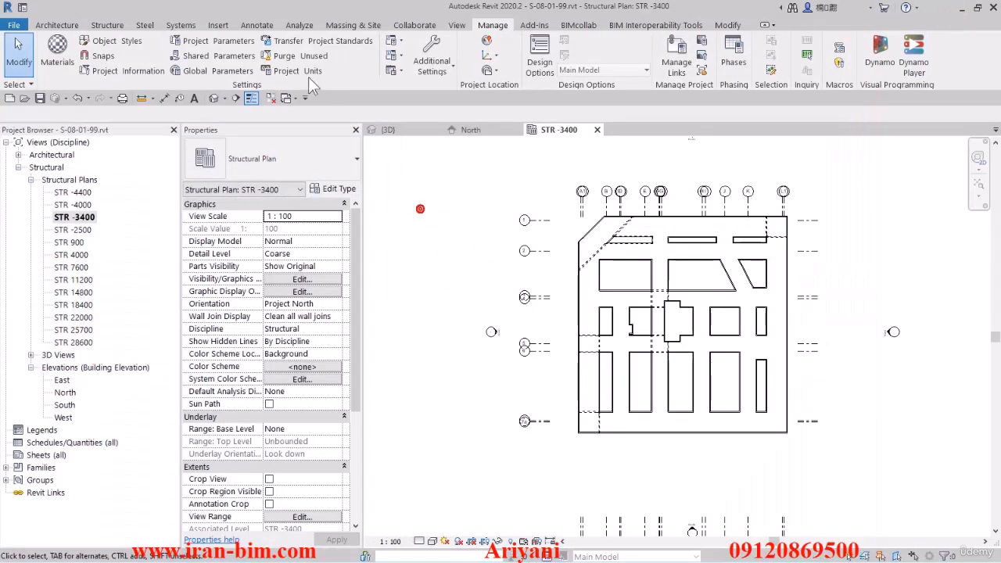
left_click(219, 26)
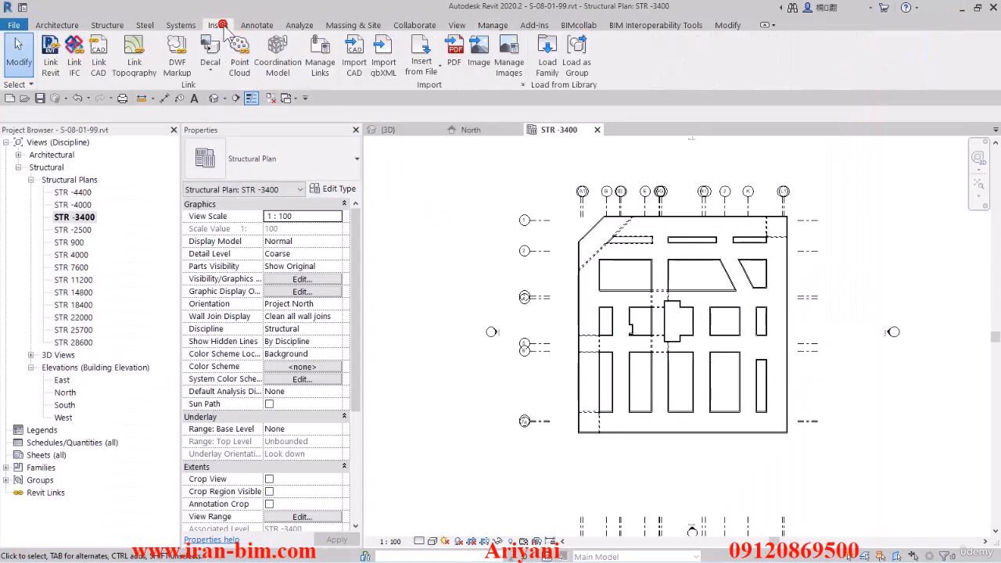
left_click(98, 62)
key("ctrl+v")
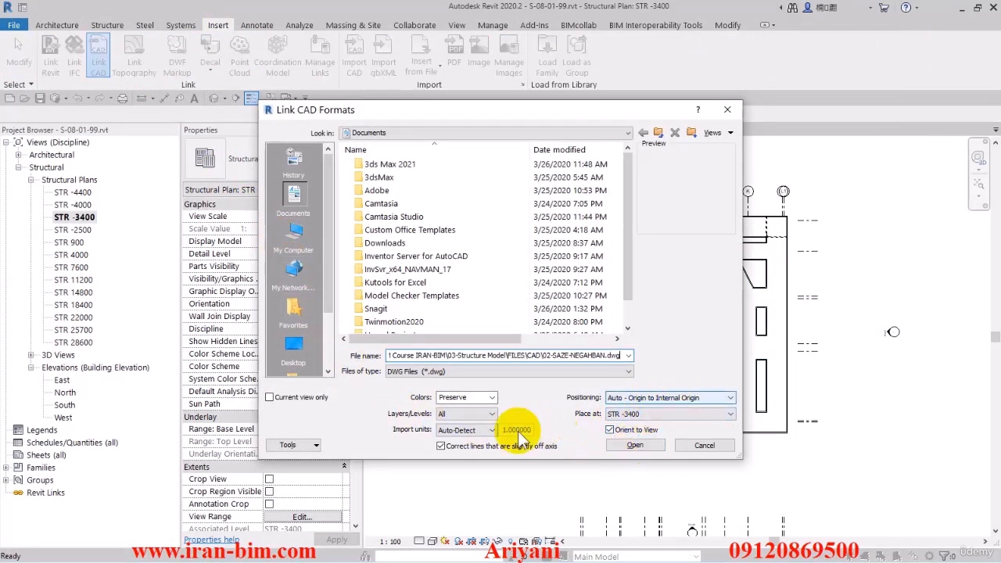
left_click(475, 430)
left_click(458, 467)
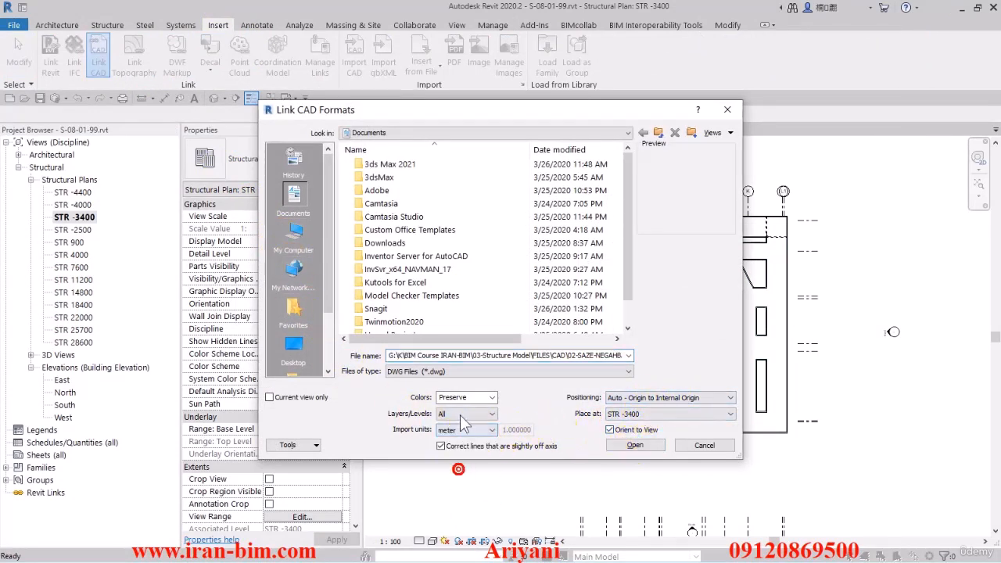
left_click(635, 445)
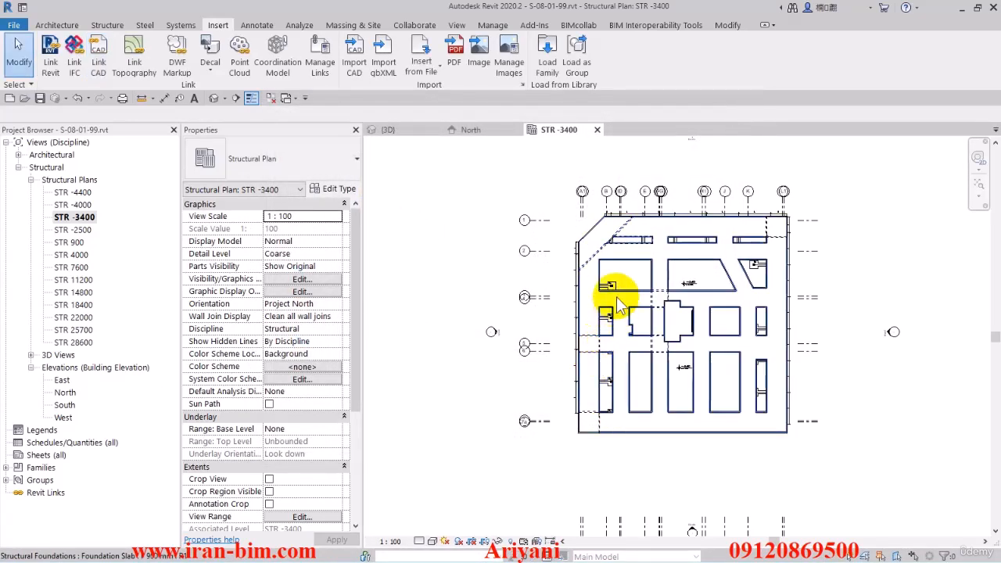
- Set the STR -3400 plan's visual style to Wireframe
scroll(616, 301, "up", 2)
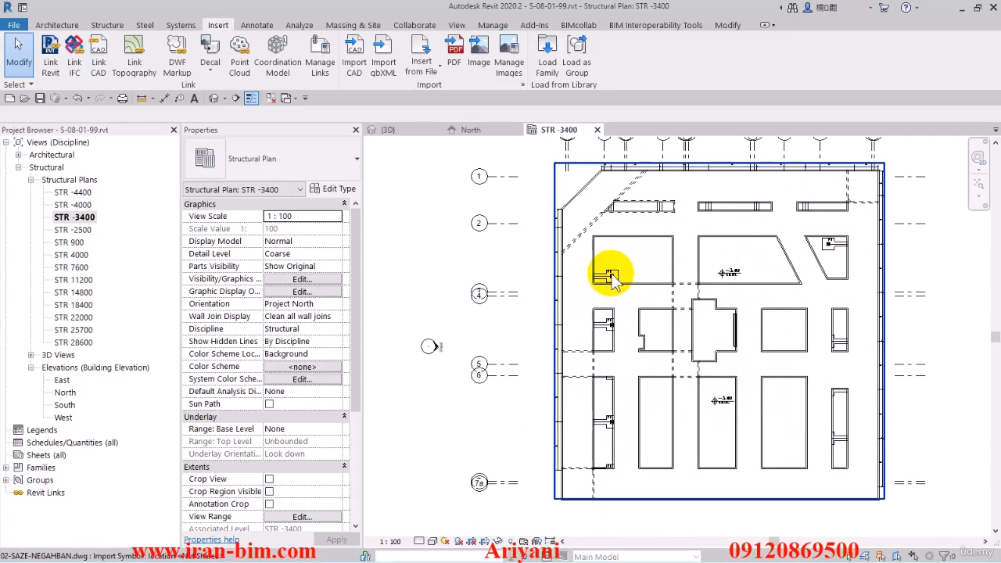
left_click(434, 541)
left_click(453, 406)
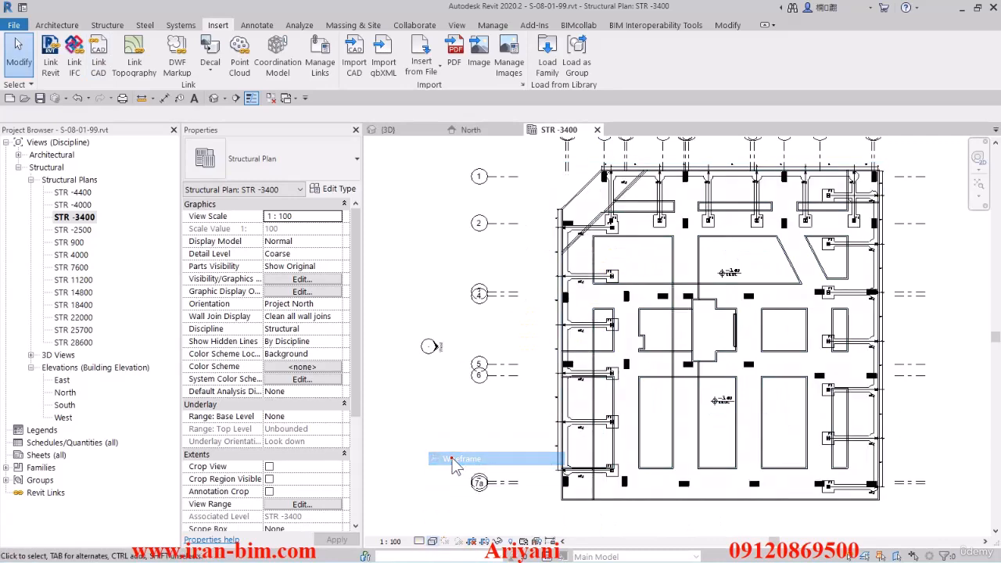
scroll(590, 285, "up", 2)
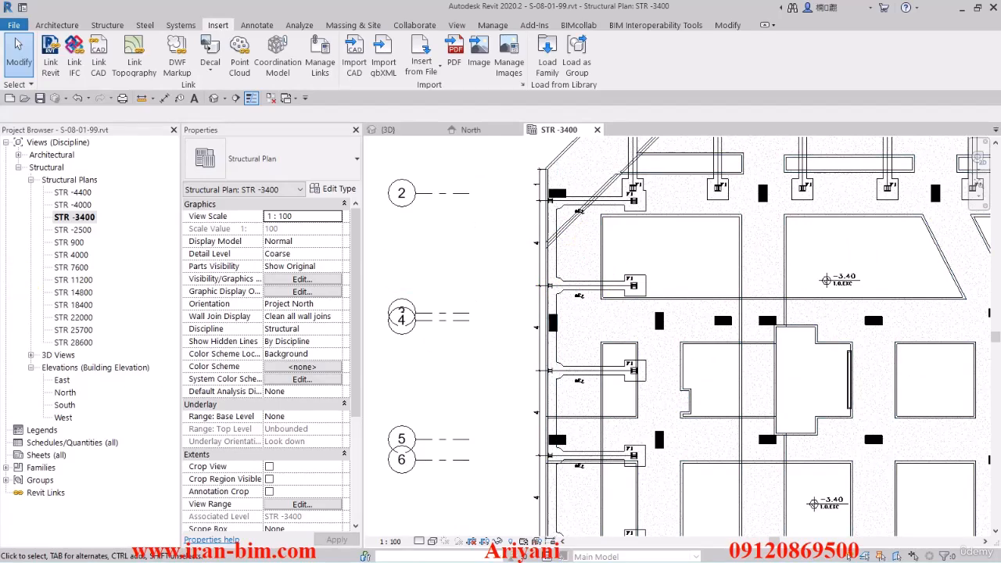
- Switch to AutoCAD and examine the retaining-structure plan and the F1 footing and P1 pile details in drawing 98.02.02
key("alt+Tab")
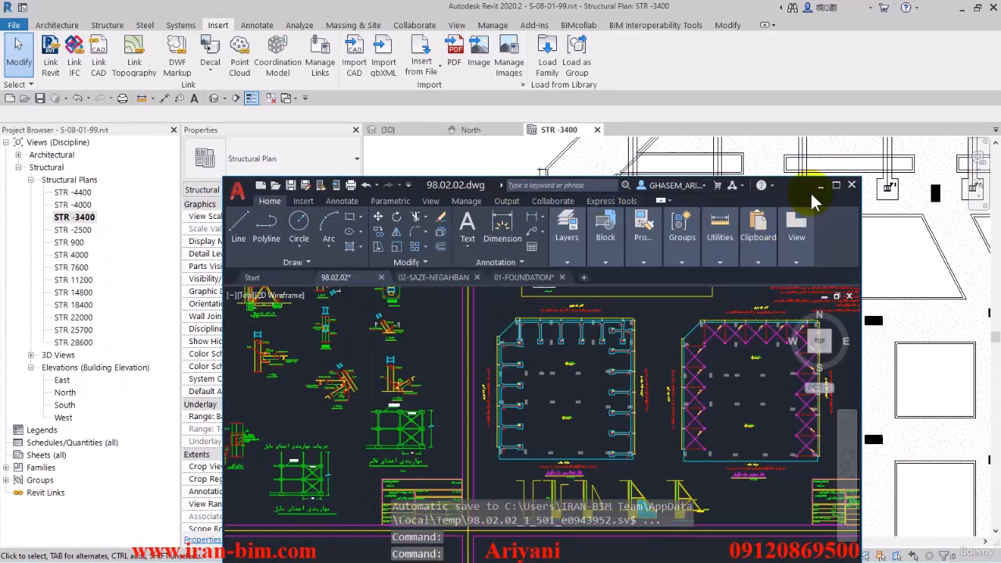
left_click(835, 185)
scroll(524, 336, "down", 3)
middle_click_drag(524, 367, 449, 258)
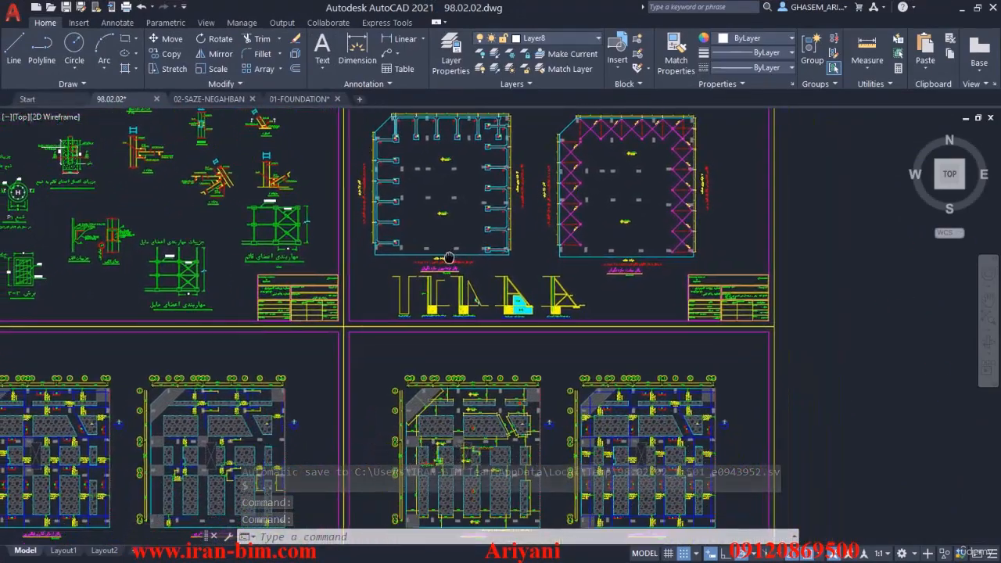
scroll(449, 257, "up", 8)
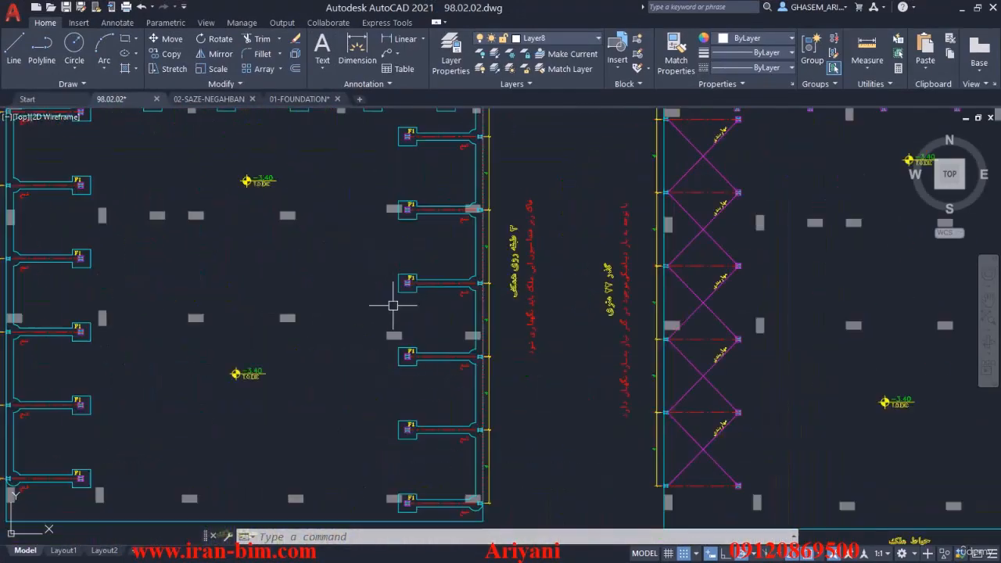
scroll(459, 271, "up", 4)
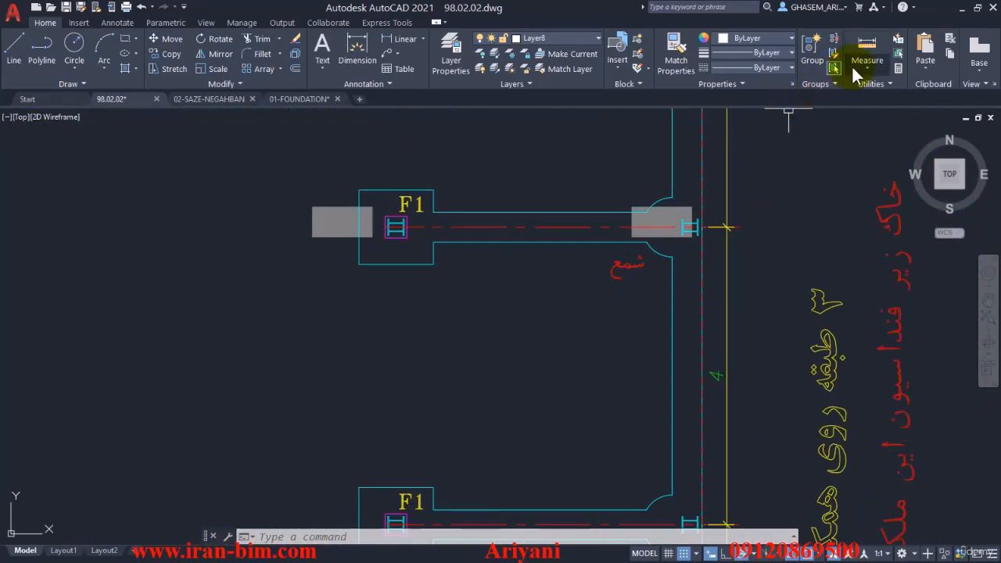
scroll(460, 240, "down", 10)
scroll(463, 336, "up", 5)
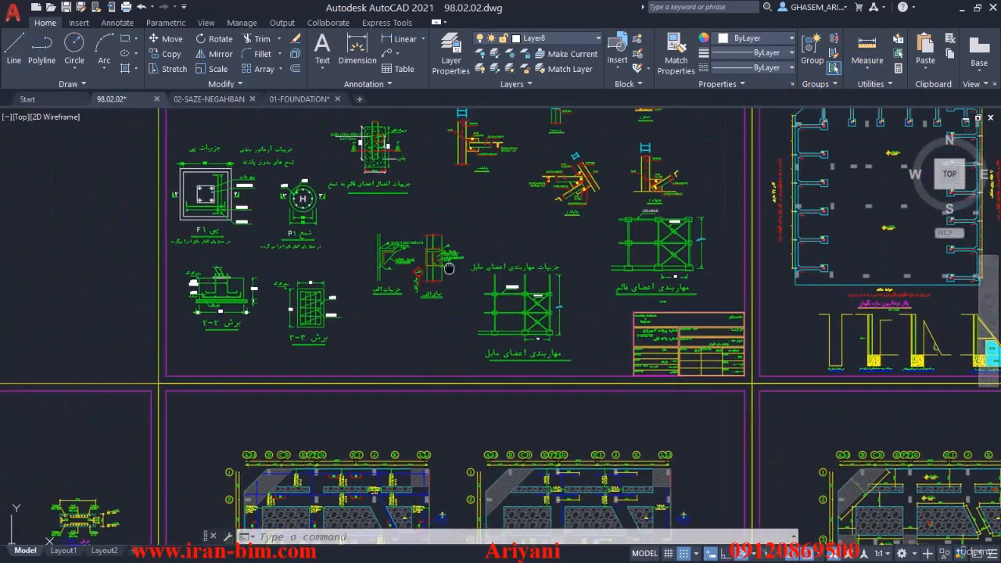
middle_click_drag(462, 336, 495, 326)
scroll(262, 361, "up", 6)
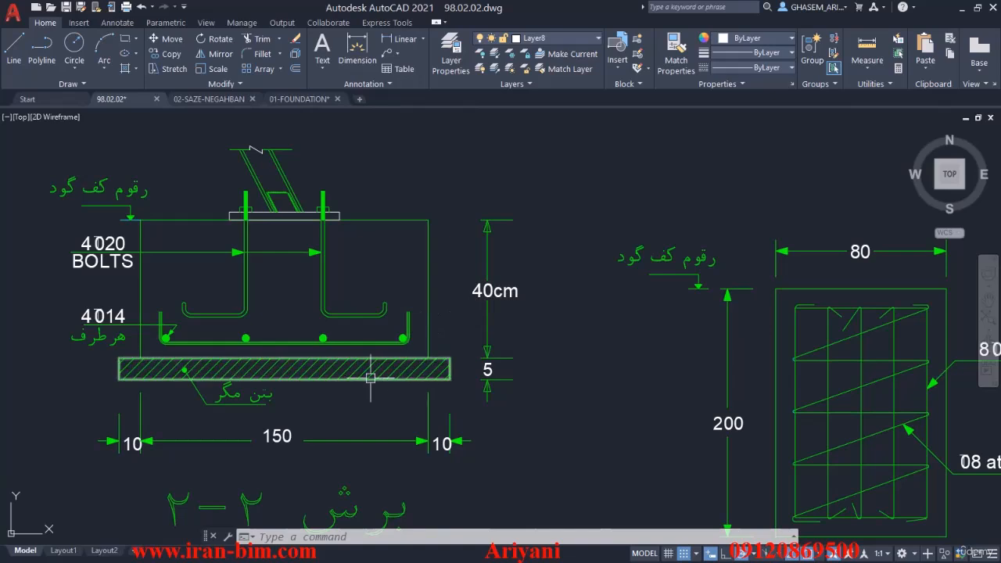
scroll(375, 395, "down", 5)
middle_click_drag(375, 395, 328, 431)
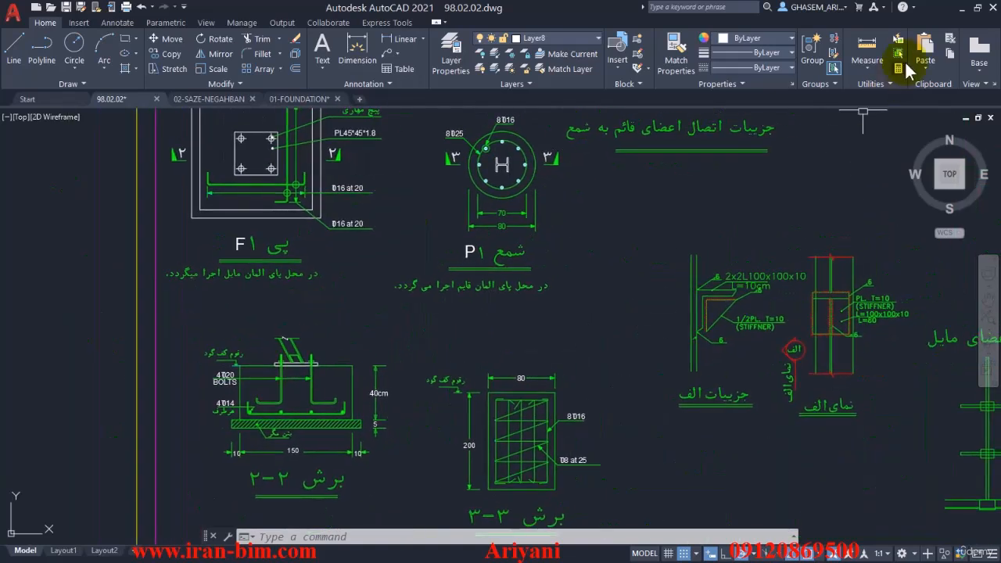
- Return to Revit and temporarily isolate the linked 02-SAZE-NEGAHBAN drawing in the STR -3400 plan
left_click(961, 7)
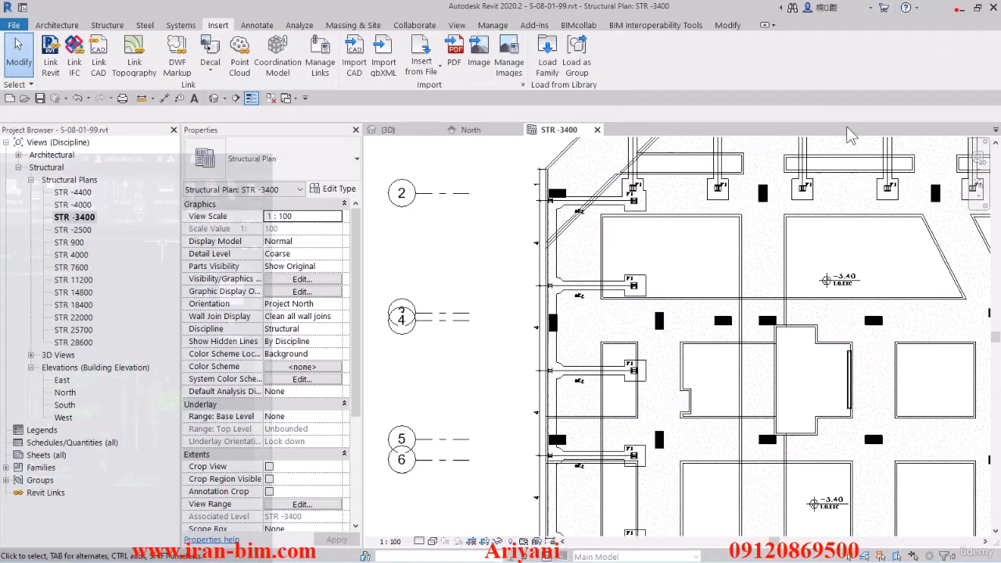
middle_click_drag(479, 240, 458, 297)
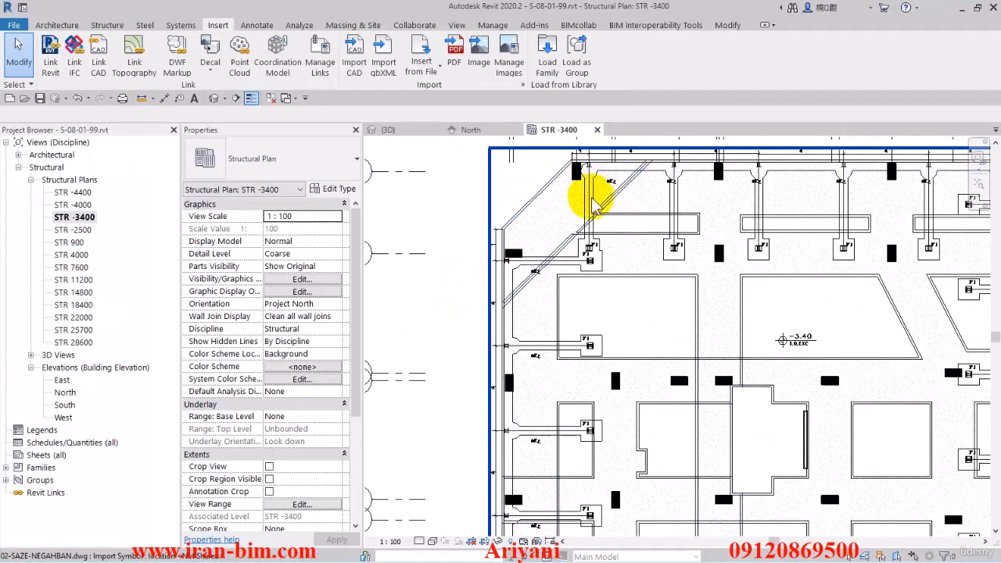
left_click(590, 269)
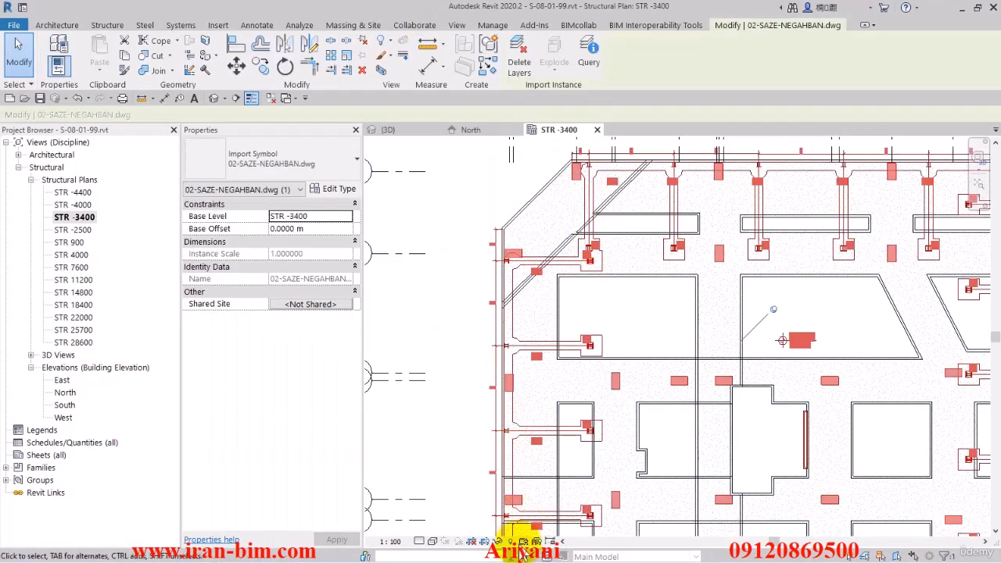
left_click(496, 541)
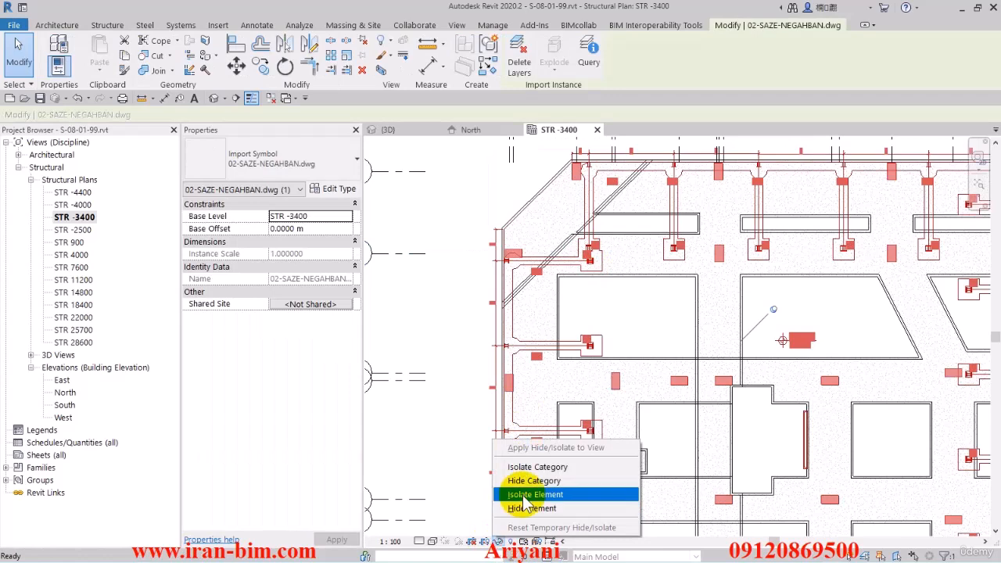
left_click(532, 449)
left_click(464, 337)
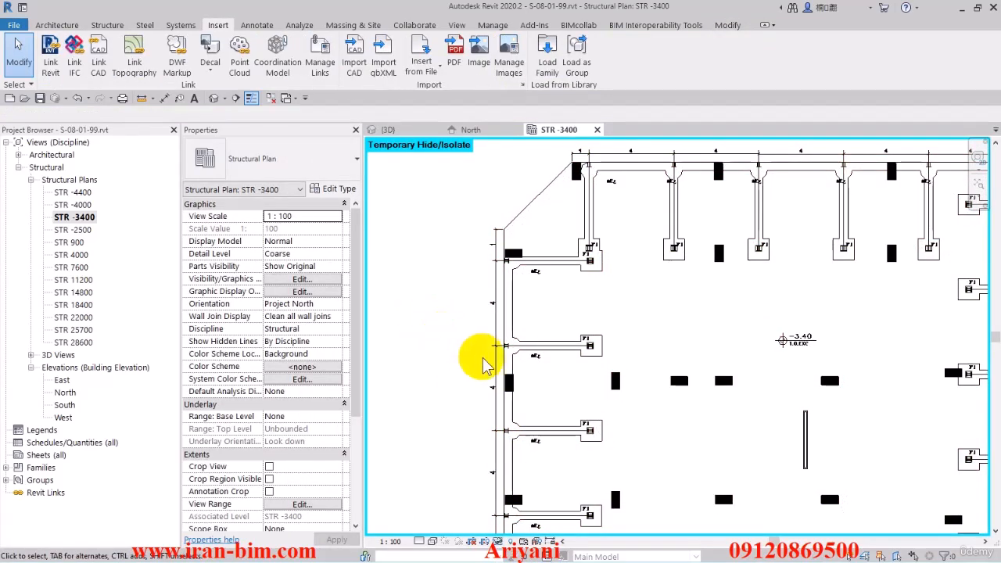
scroll(477, 320, "down", 2)
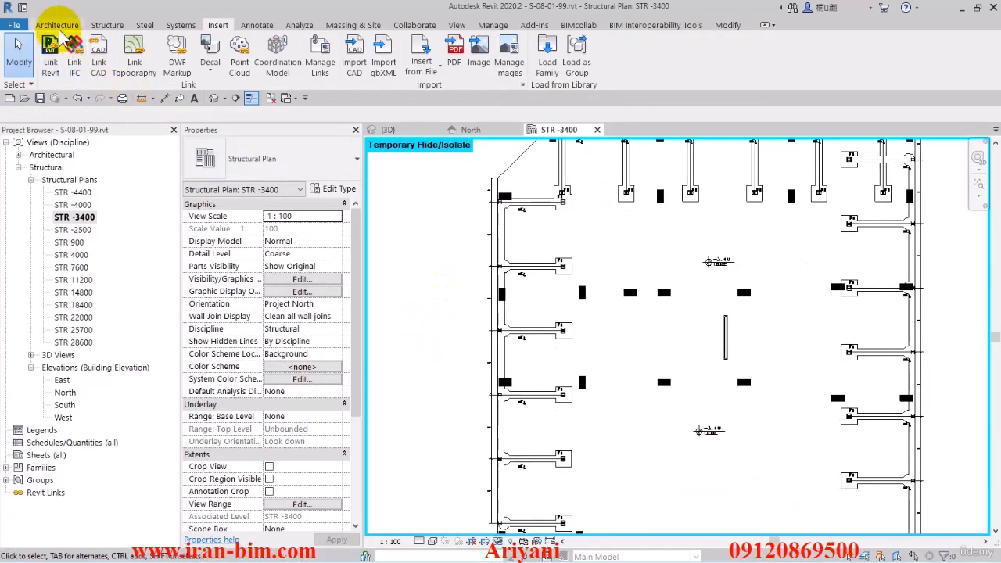
- Start a structural foundation slab and duplicate the F 1500 mm type as F 400 mm
left_click(107, 25)
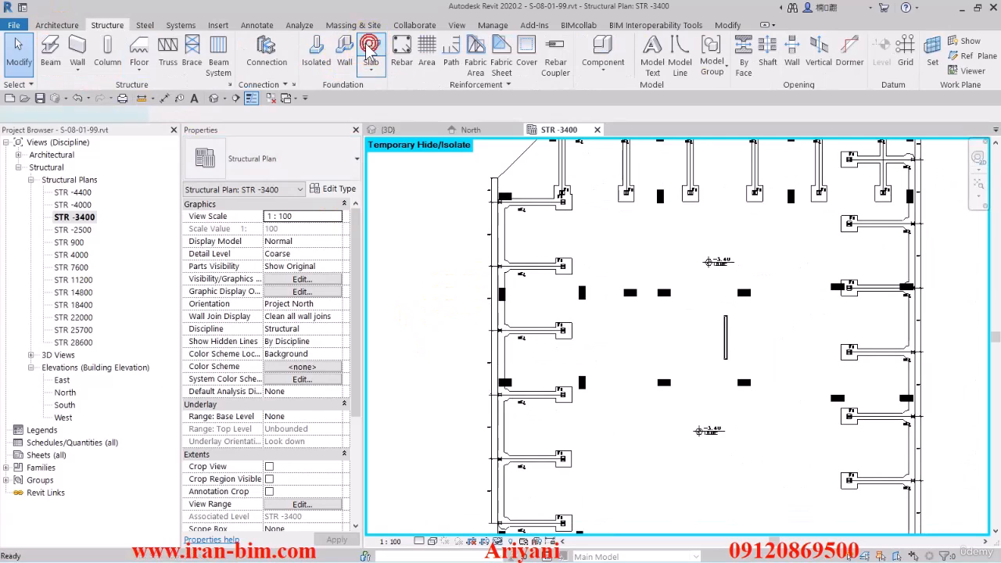
left_click(372, 53)
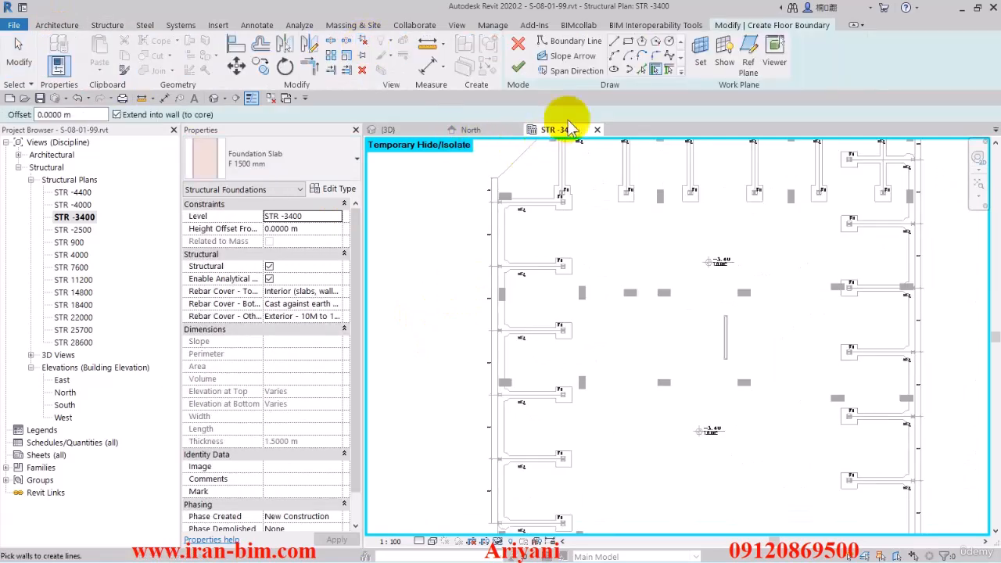
left_click(337, 192)
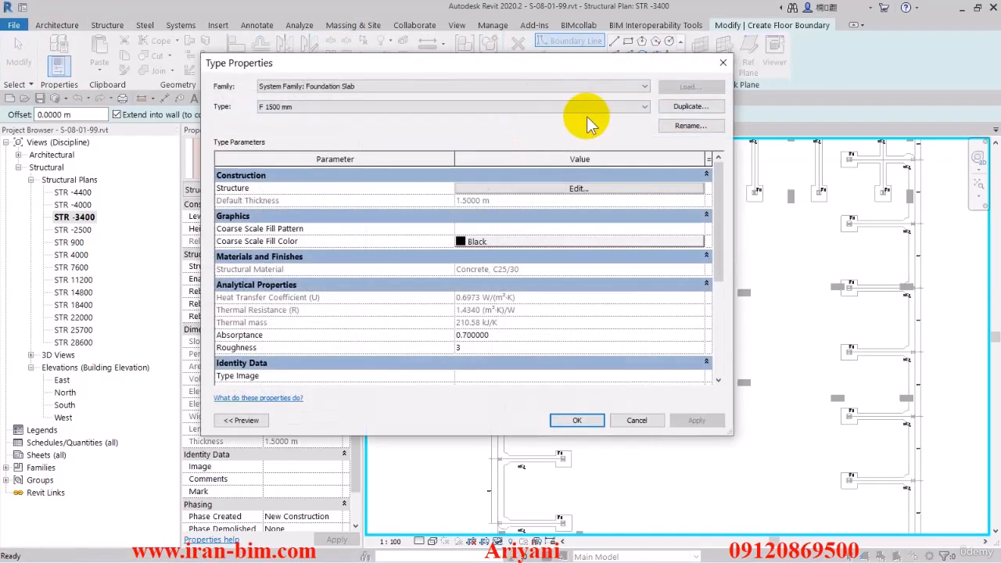
left_click(680, 105)
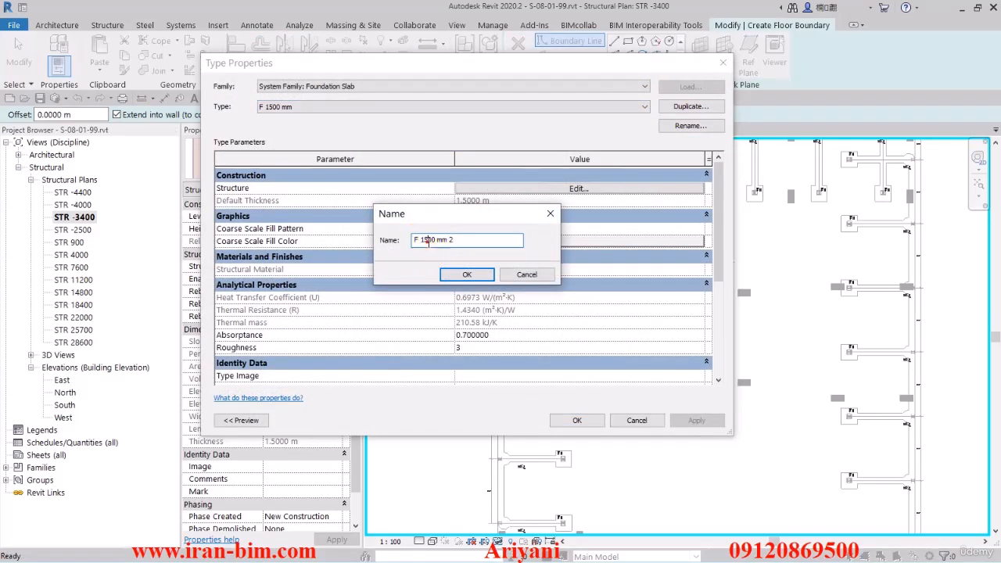
key("BackSpace")
key("BackSpace")
type("4")
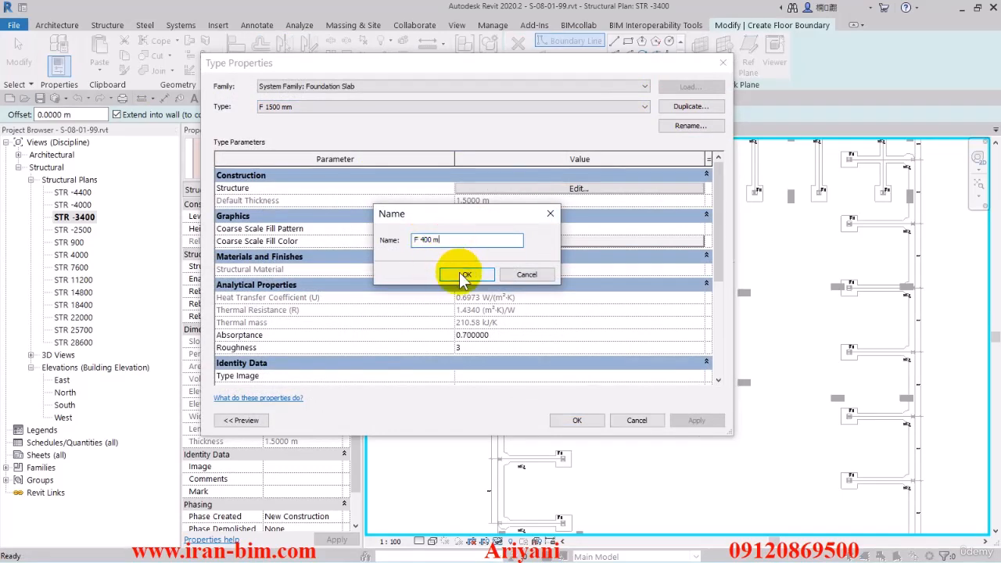
left_click(465, 274)
- Set the structure layer thickness of the F 400 mm slab type to 0.4 m
left_click(492, 190)
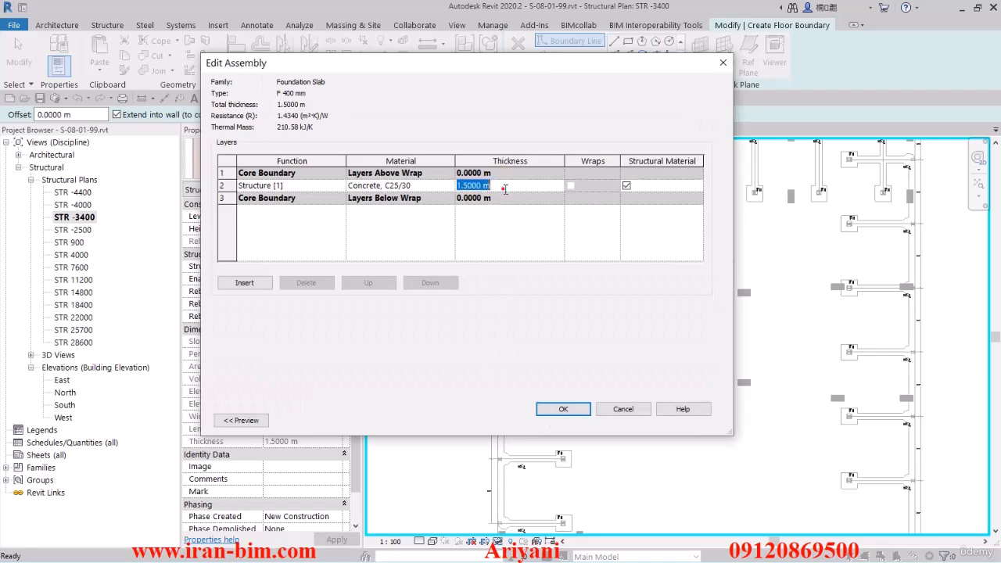
left_click(505, 187)
type("0.4")
left_click(563, 409)
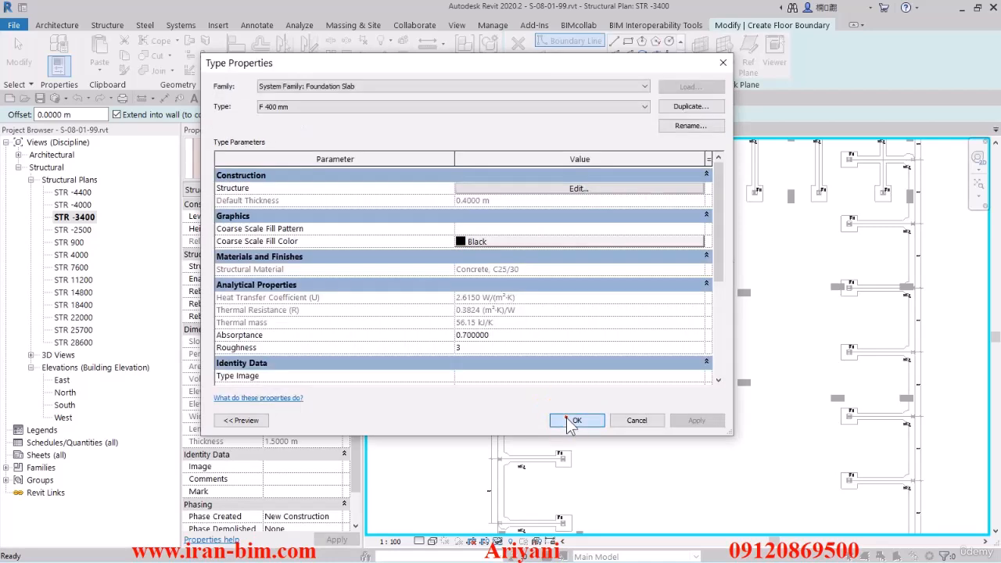
left_click(565, 416)
- Accept the F 400 mm slab type and pick the CAD arm edge, rounded corner, outer edge and first inner edge as boundary at the upper-left corner
left_click(641, 72)
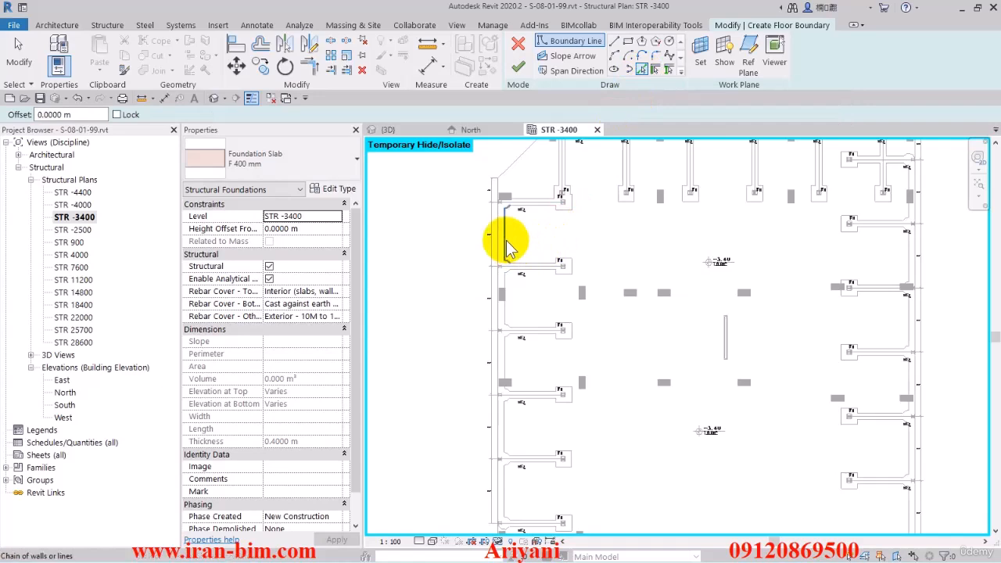
scroll(509, 247, "up", 5)
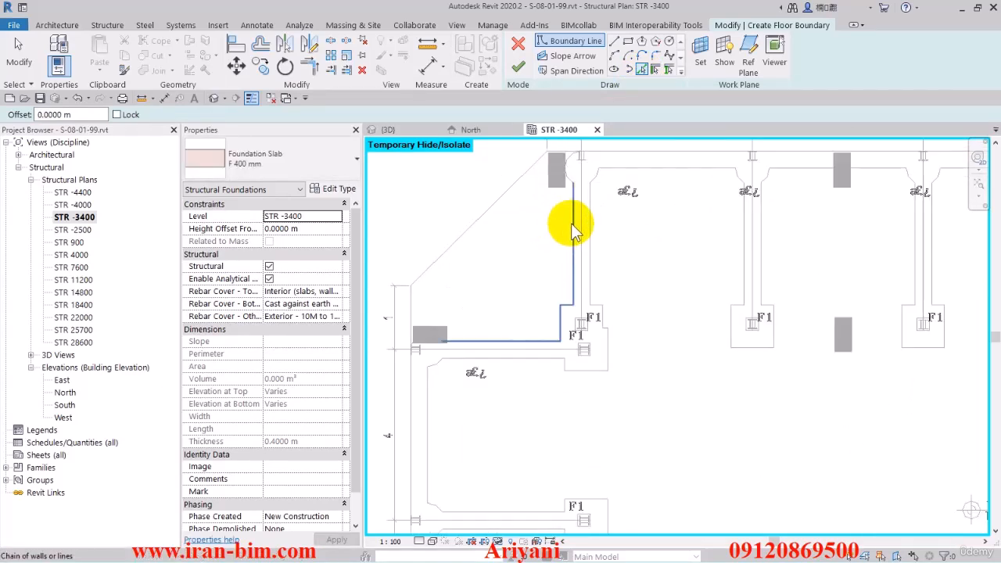
left_click(573, 225)
scroll(578, 177, "up", 2)
left_click(556, 179)
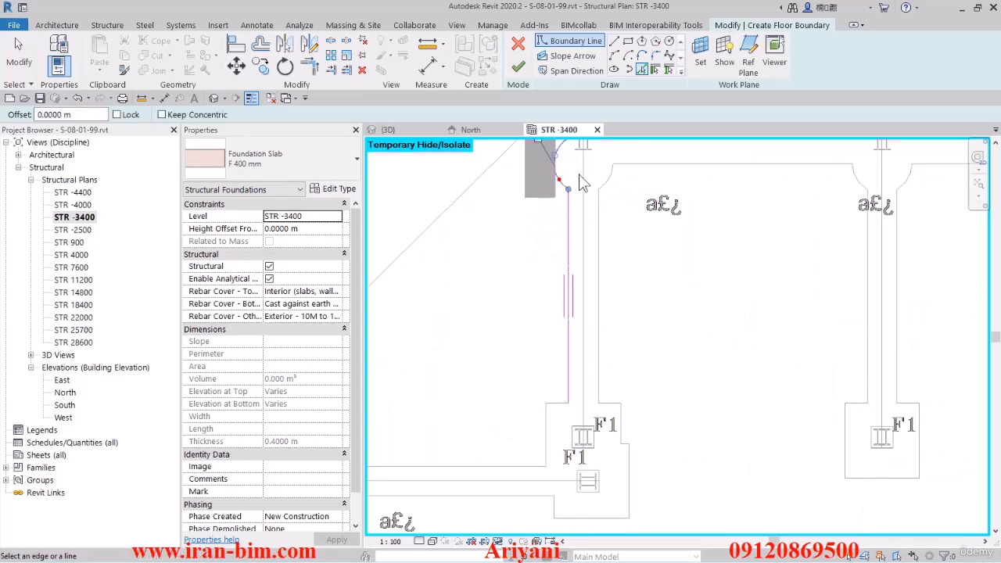
middle_click_drag(579, 176, 534, 261)
left_click(558, 216)
left_click(591, 247)
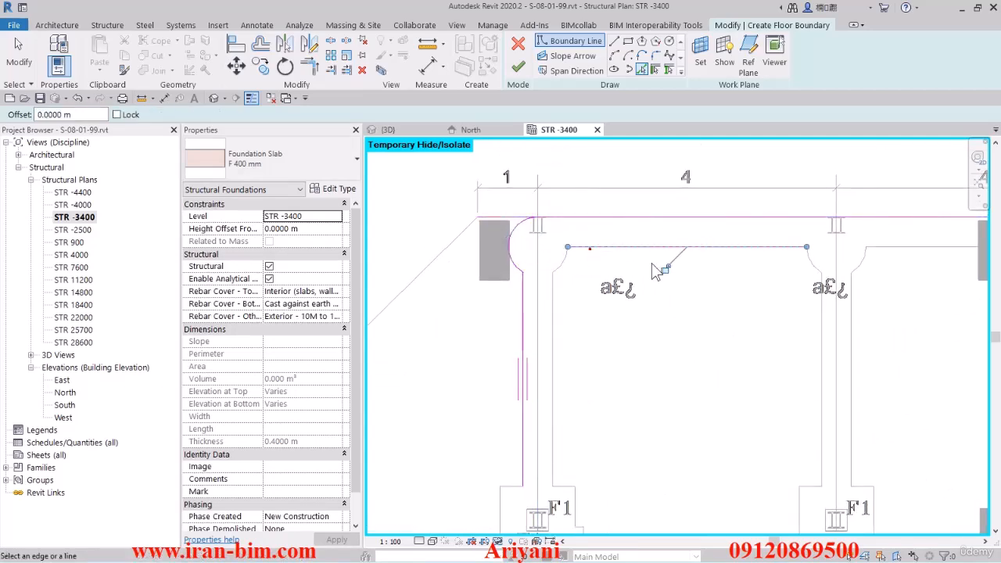
- Trace the slab boundary along the CAD lines around the upper-right corner, covering the rounded wall ends, crossing arms and F1 footing
middle_click_drag(833, 233, 709, 238)
scroll(688, 262, "down", 3)
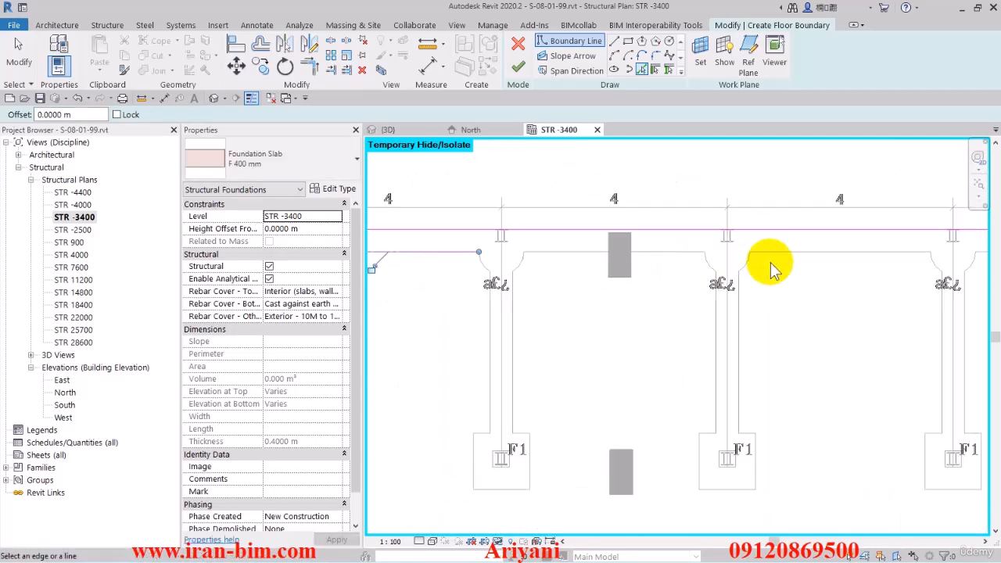
middle_click_drag(835, 249, 596, 261)
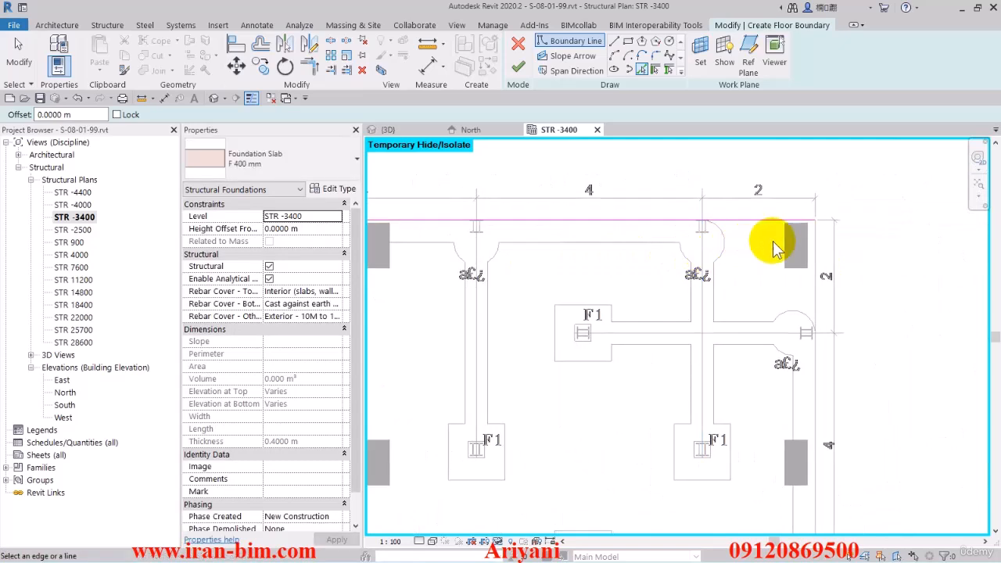
left_click(724, 240)
middle_click_drag(737, 307, 717, 307)
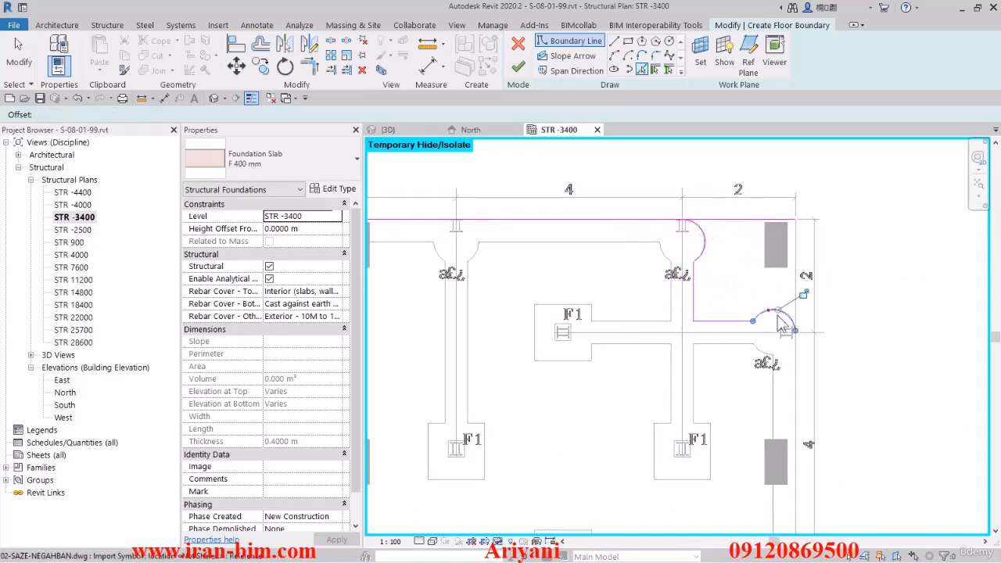
left_click(794, 358)
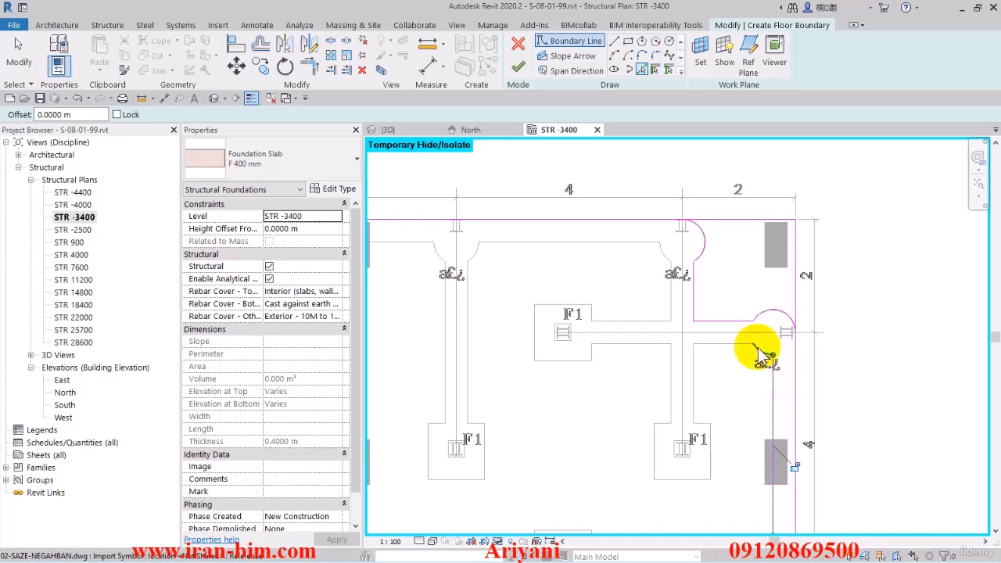
left_click(707, 419)
scroll(707, 418, "up", 3)
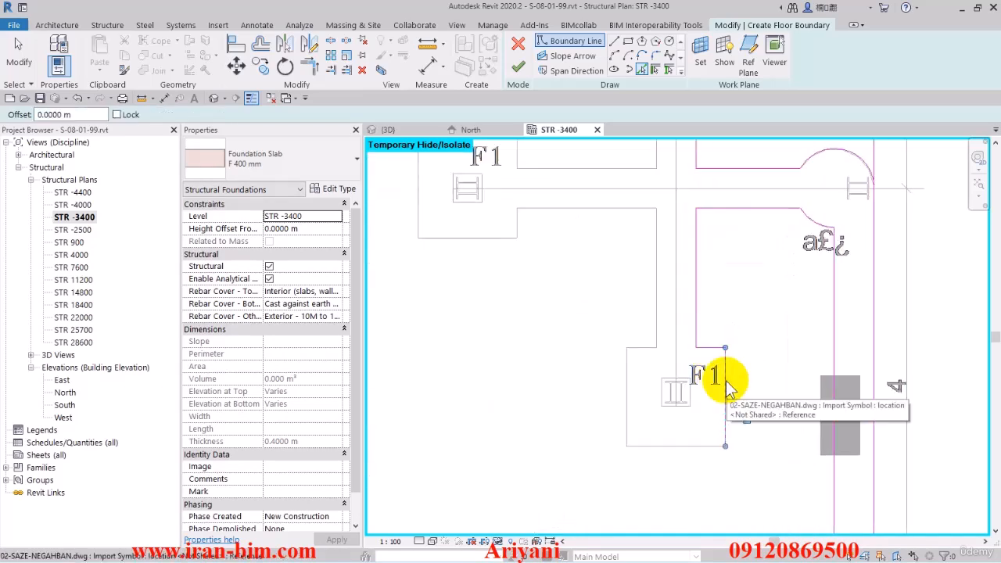
- Trim the lower-right F1 arm's upper edge and the inner wall line to a corner, then finish the slab sketch
key("t")
key("r")
scroll(781, 358, "down", 5)
scroll(737, 390, "up", 6)
middle_click_drag(741, 451, 737, 425)
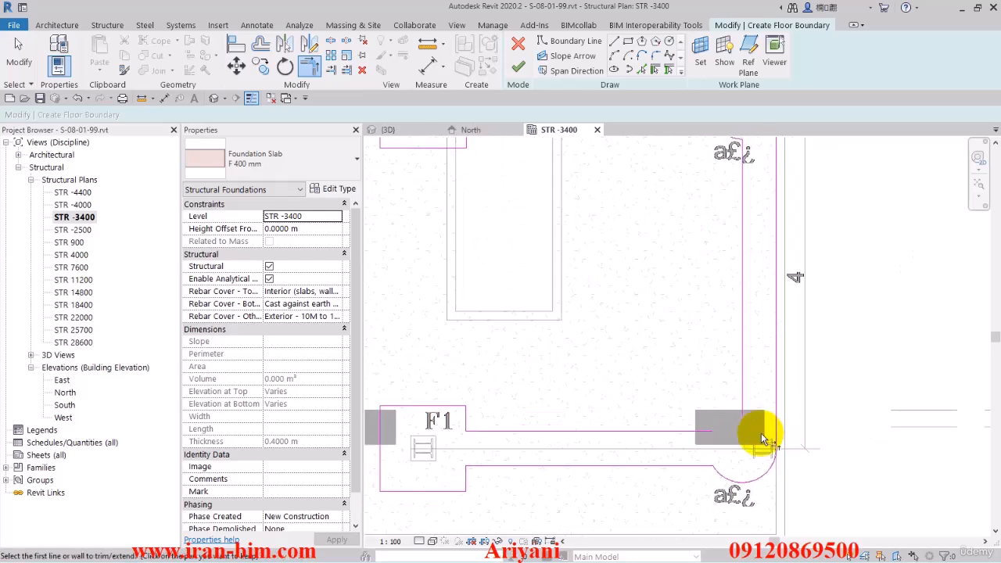
left_click(692, 431)
left_click(745, 391)
scroll(758, 414, "down", 5)
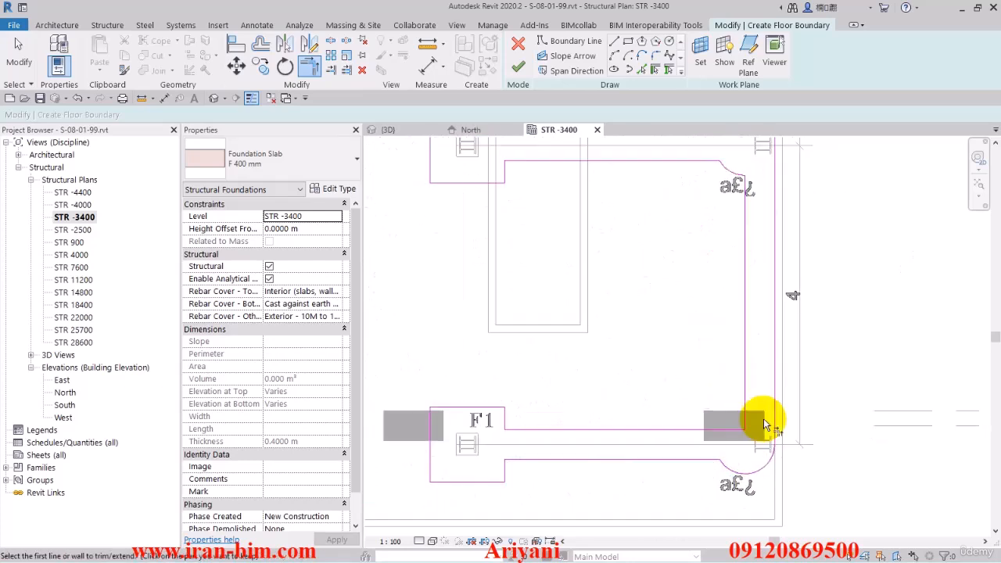
scroll(752, 436, "up", 3)
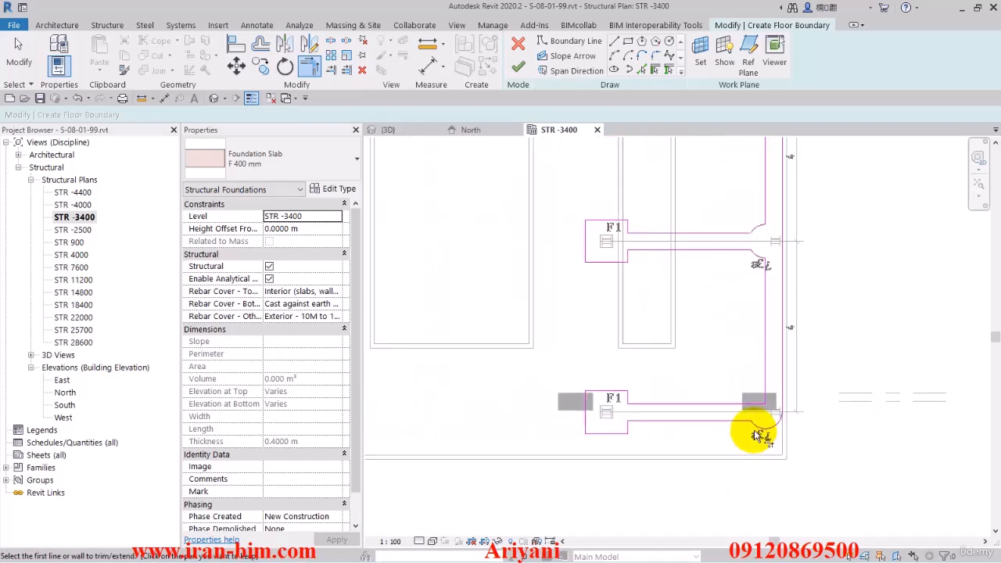
left_click(518, 67)
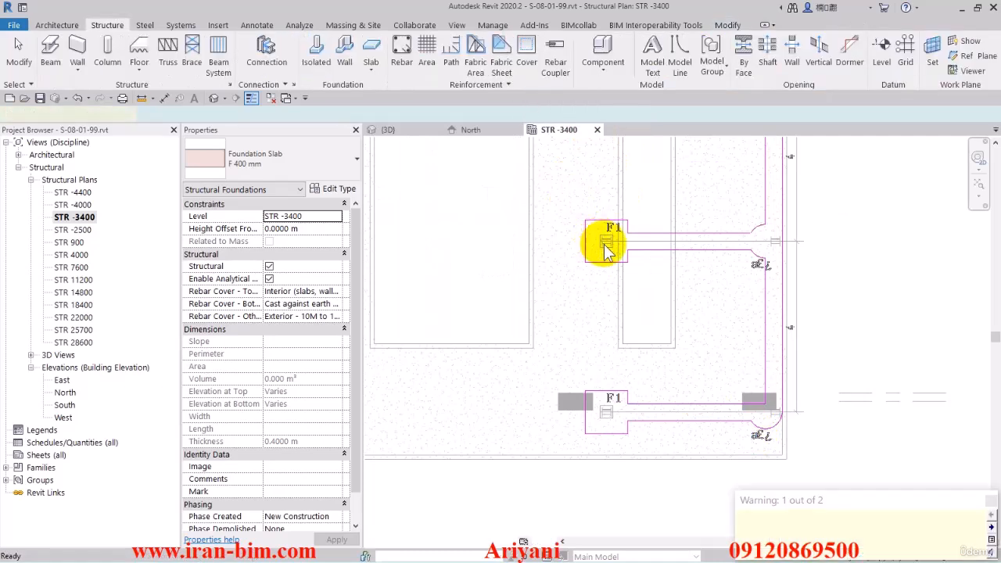
- Open the 3D view and select the new F 400 mm foundation slab to inspect it among the existing foundations
scroll(600, 263, "down", 3)
middle_click_drag(599, 261, 660, 297)
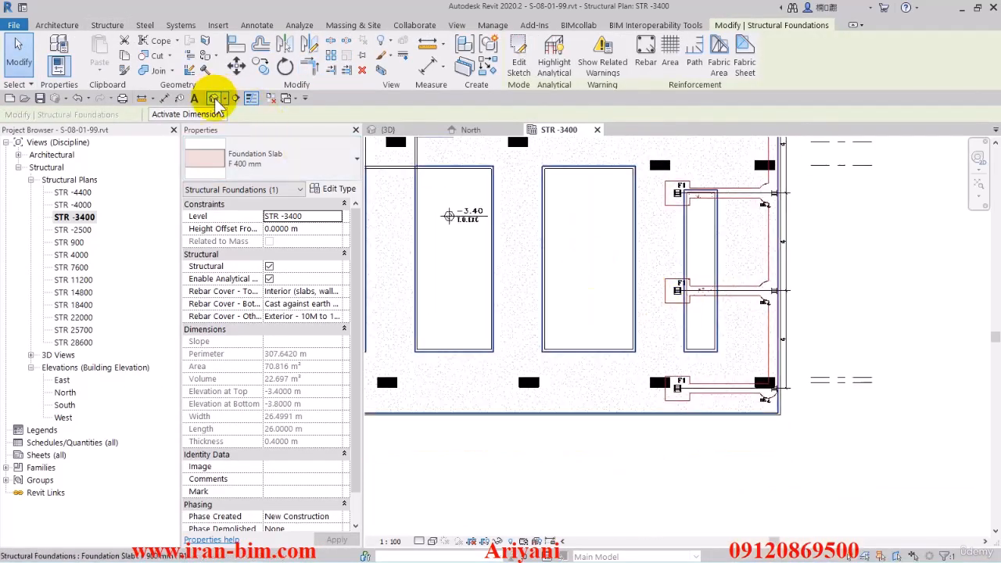
scroll(664, 273, "up", 4)
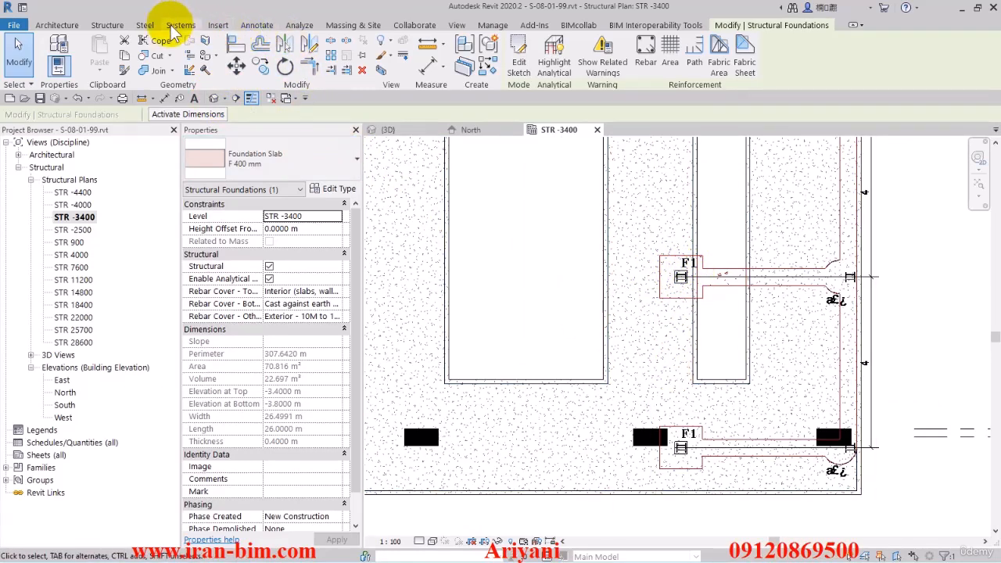
left_click(117, 25)
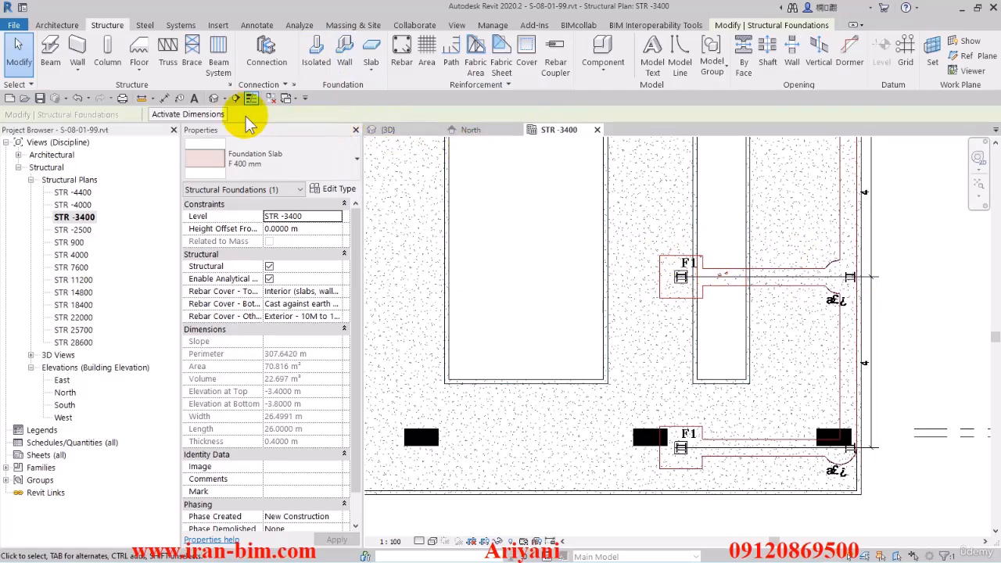
left_click(213, 97)
middle_click_drag(526, 307, 579, 346, "shift")
scroll(547, 352, "up", 5)
left_click(552, 305)
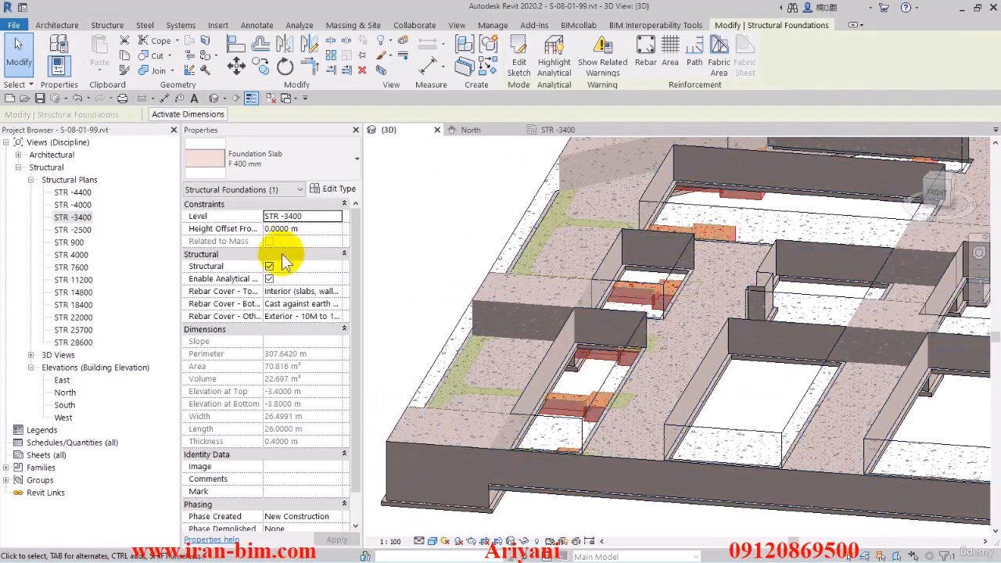
left_click(269, 278)
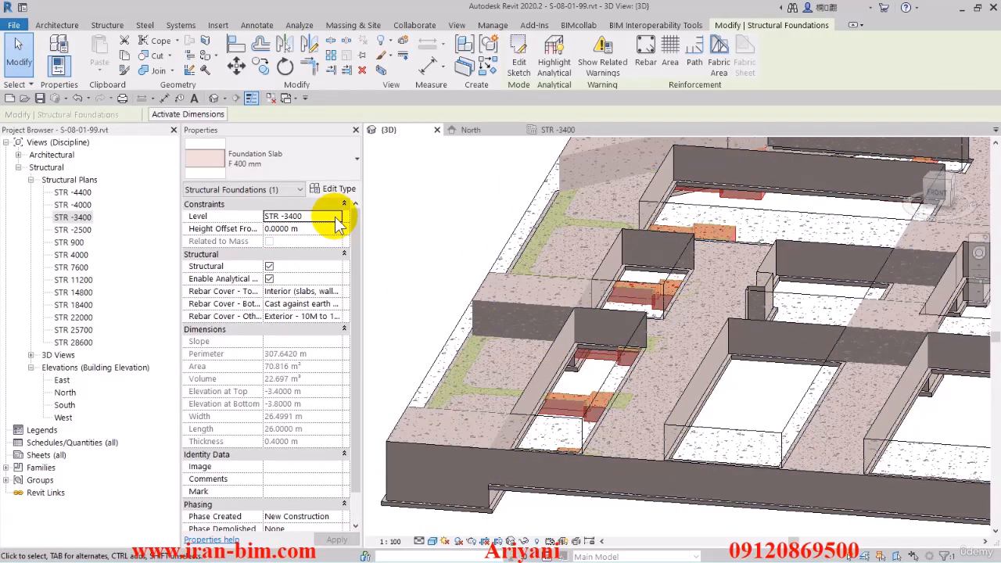
- Check the slab's height against the STR levels in the North elevation, then return to the 3D view and clear the selection
left_click(488, 134)
scroll(570, 250, "up", 5)
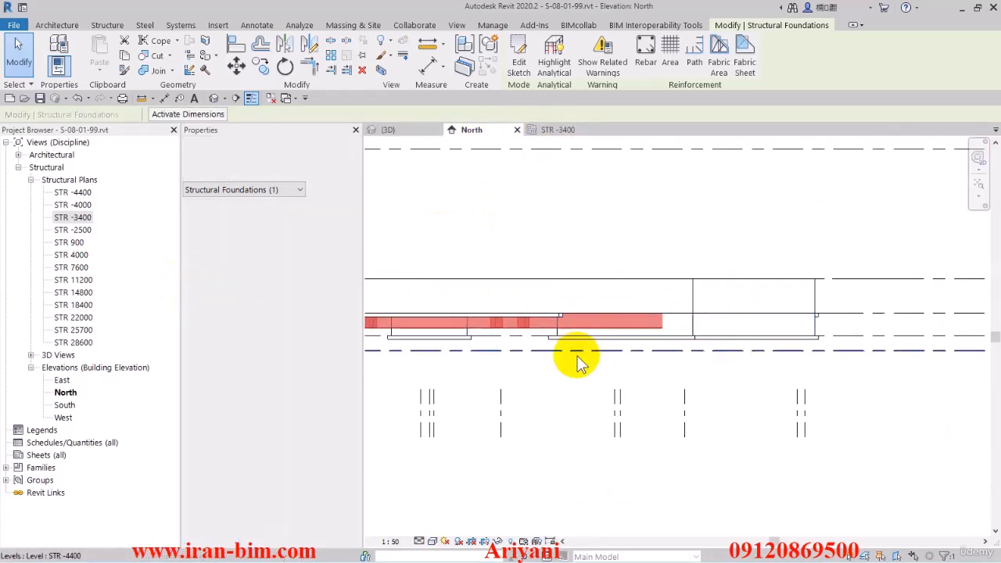
middle_click_drag(726, 384, 487, 357)
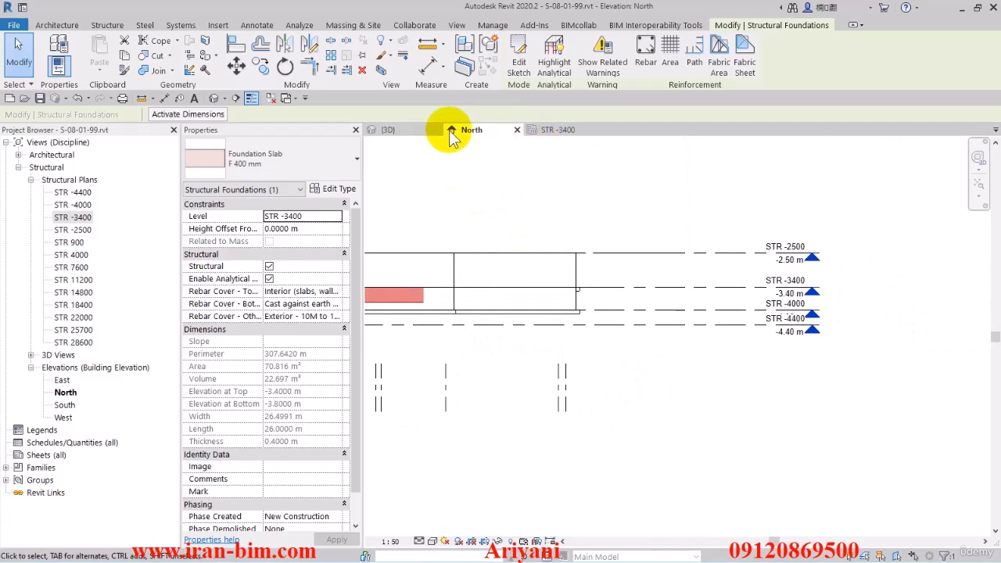
left_click(405, 134)
scroll(444, 240, "down", 2)
left_click(435, 246)
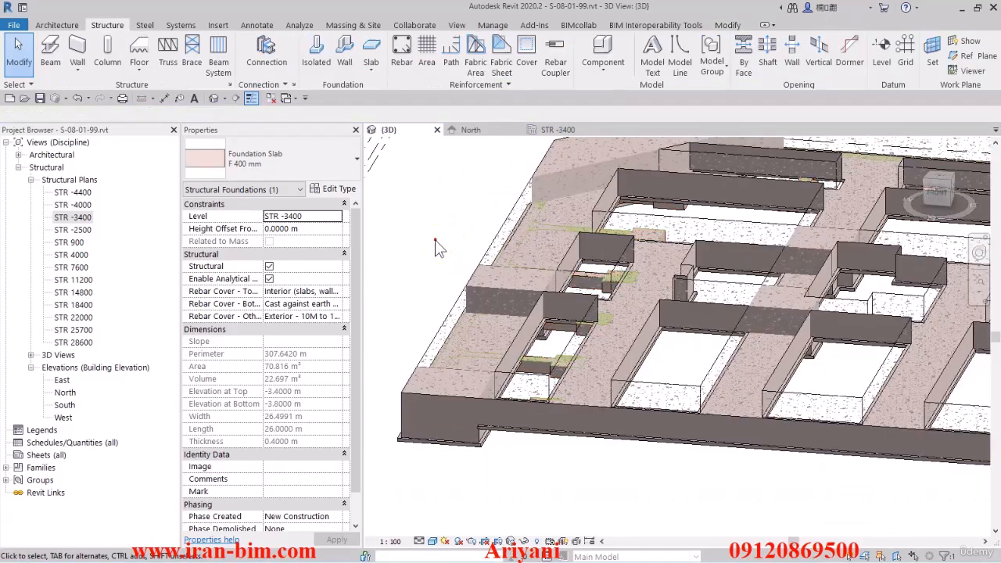
- Review the 3D view's analytical category visibility and disable the analytical model of the F 400 mm slab
scroll(408, 297, "up", 3)
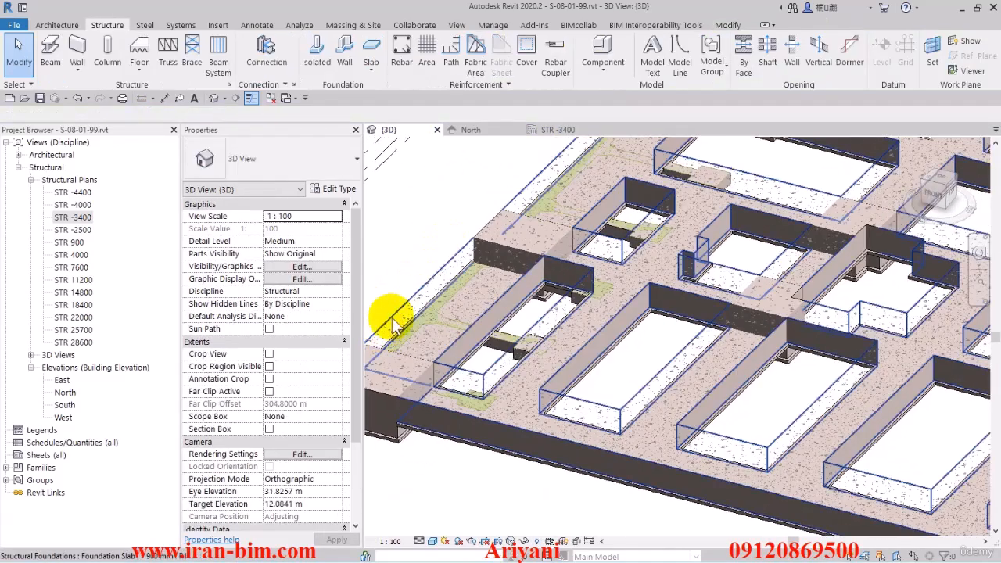
left_click(506, 360)
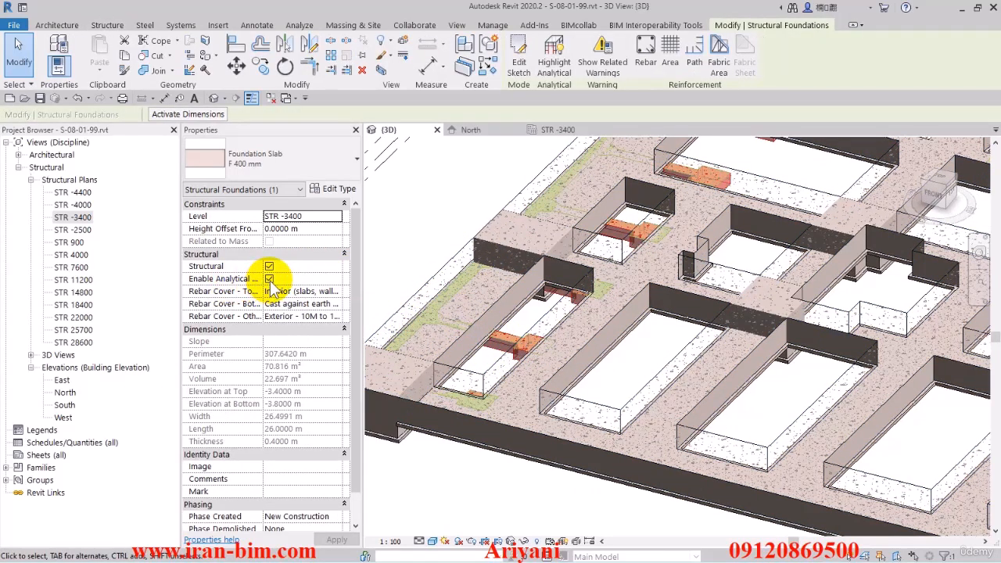
key("Escape")
scroll(469, 273, "up", 3)
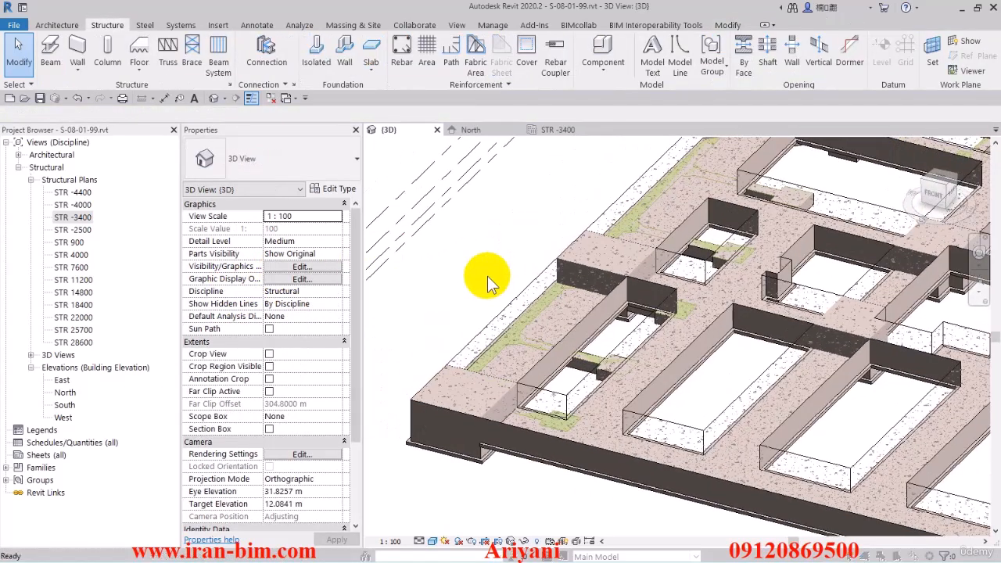
left_click(302, 266)
left_click(211, 66)
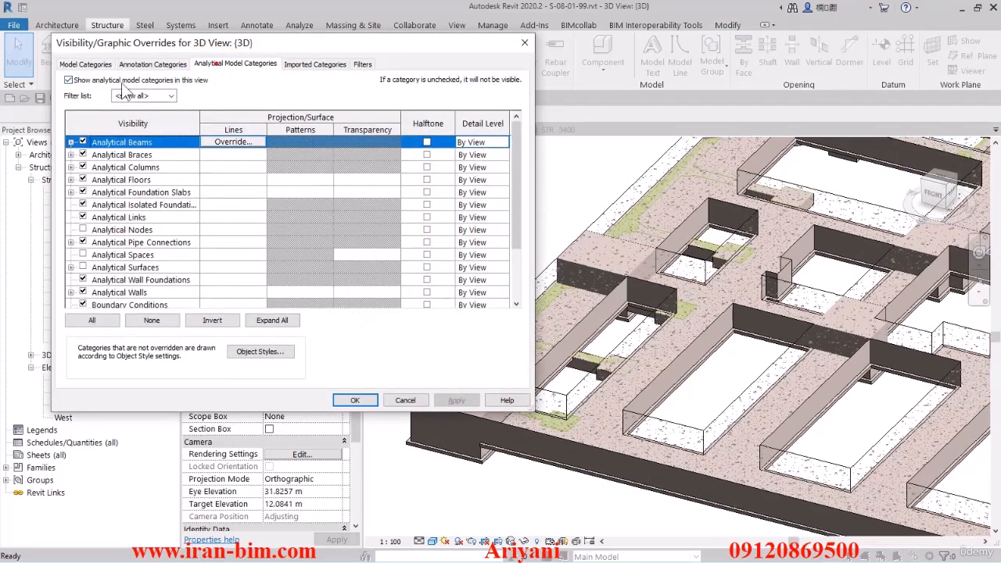
left_click(359, 404)
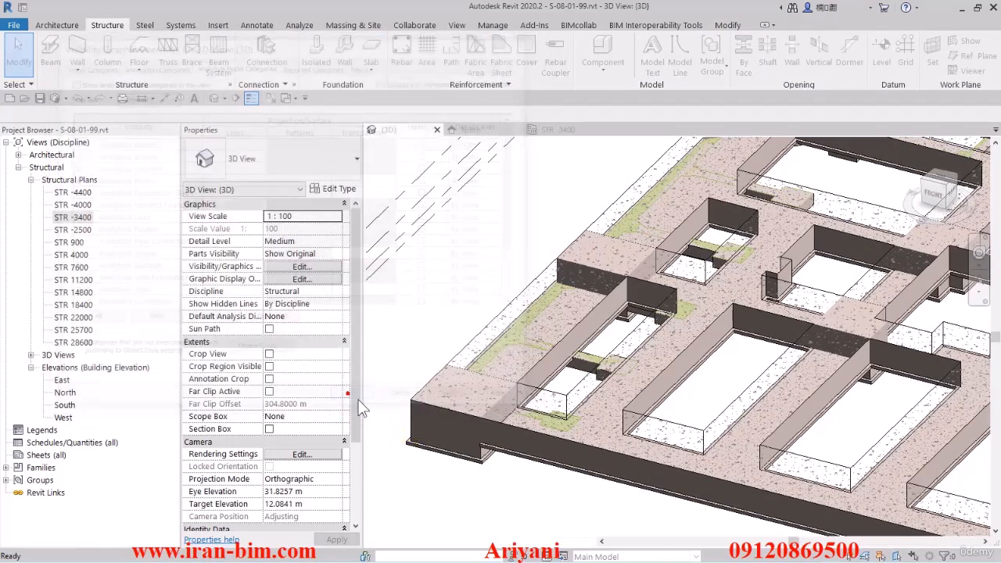
left_click(585, 373)
left_click(269, 279)
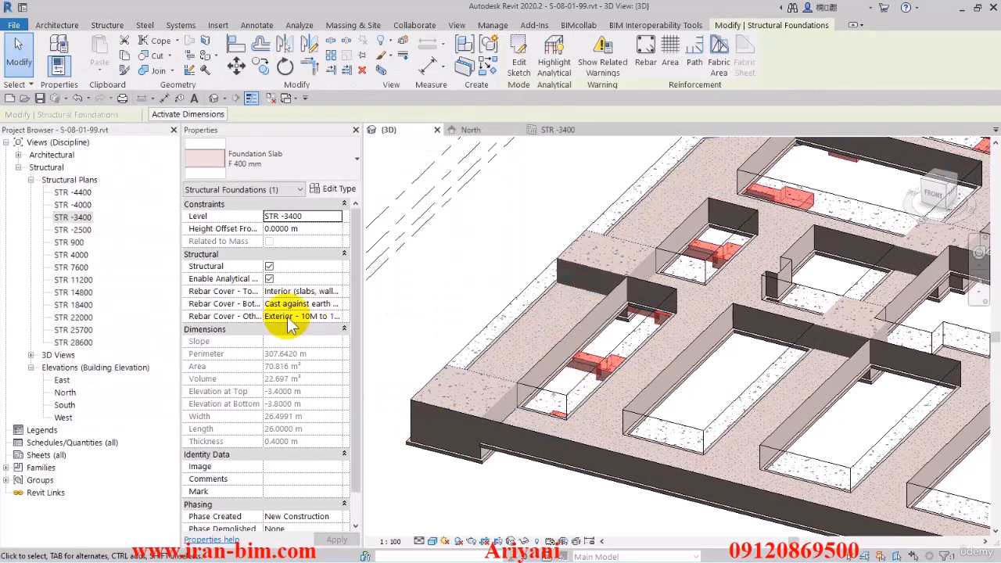
- Join the F 400 mm slab's geometry with the adjoining foundation slab, picking both from the underside in 3D
left_click(515, 481)
middle_click_drag(515, 481, 538, 442, "shift")
left_click(582, 368)
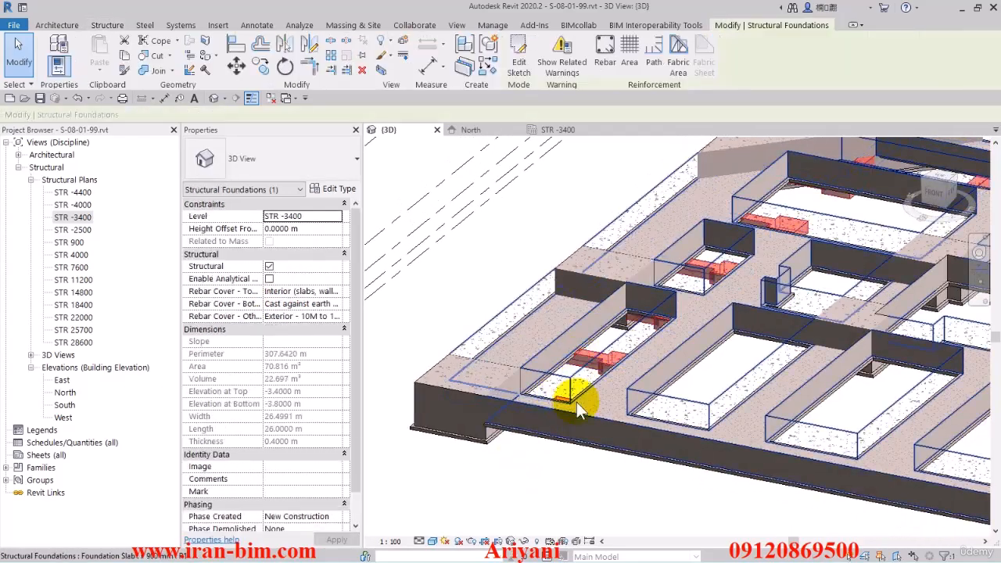
middle_click_drag(576, 409, 625, 221, "shift")
scroll(572, 288, "up", 2)
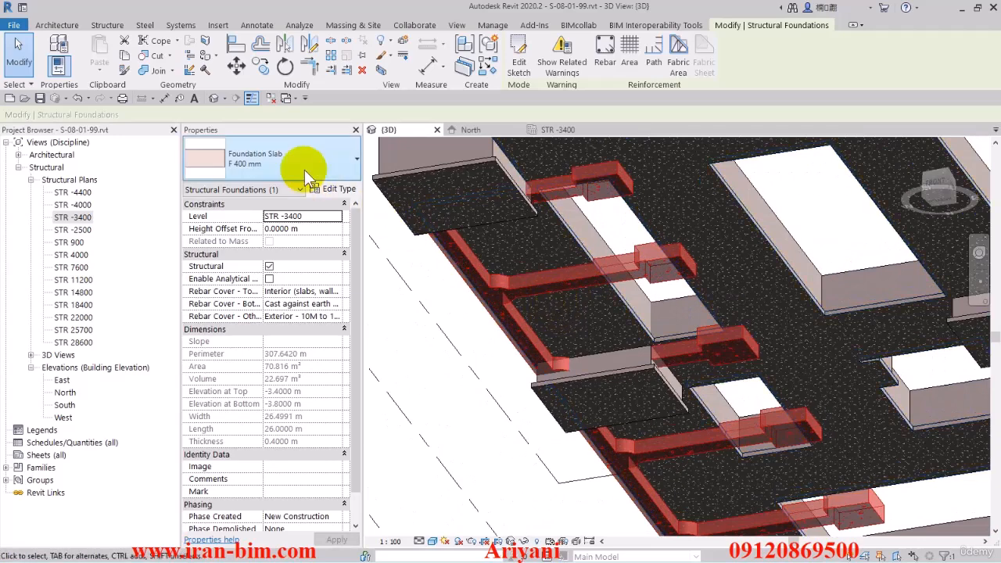
left_click(157, 72)
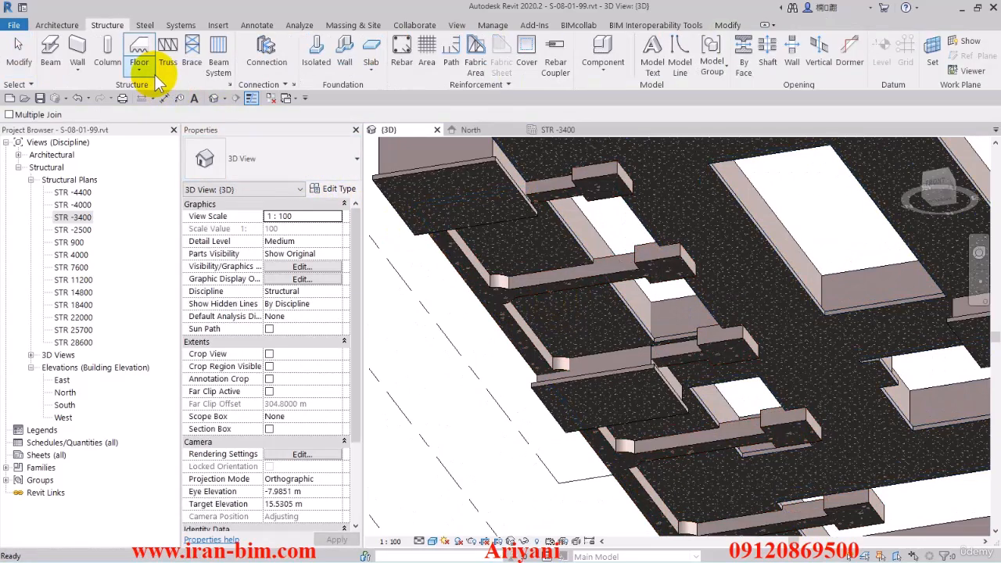
left_click(559, 285)
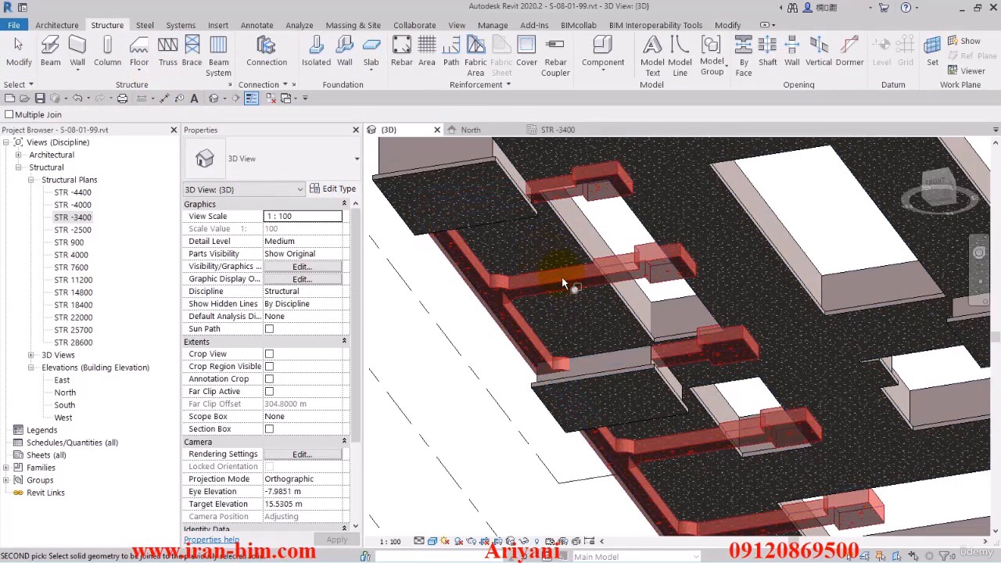
left_click(591, 248)
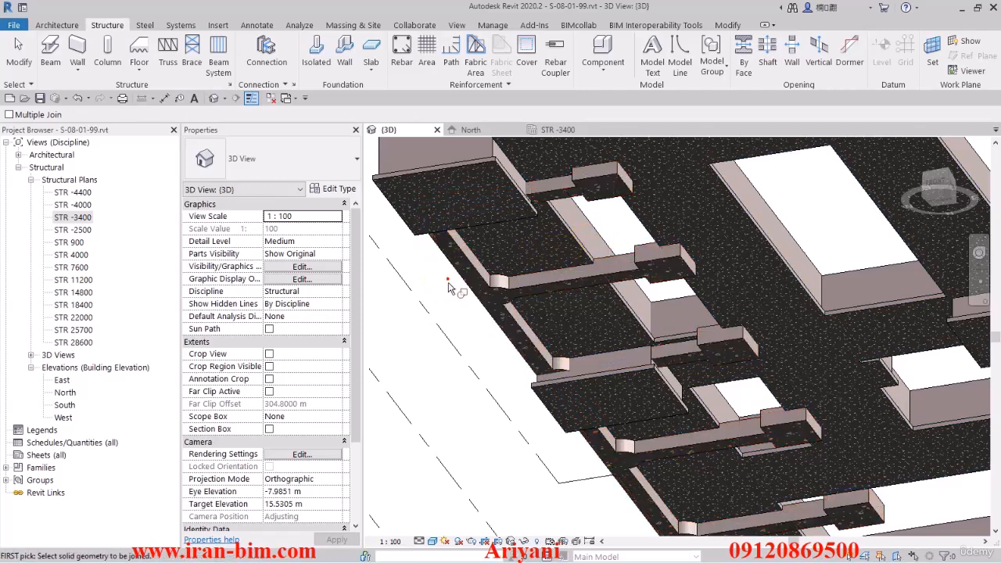
- Show the warnings related to the F 400 mm slab and highlight each of the two listed foundation slabs in turn
left_click(614, 275)
left_click(551, 62)
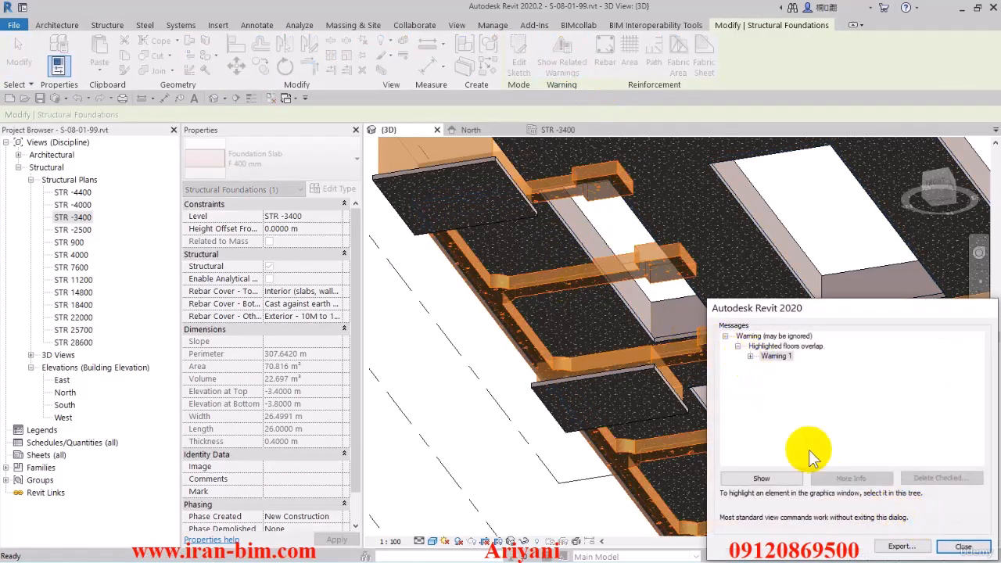
left_click_drag(811, 317, 251, 200)
left_click(302, 249)
left_click(312, 250)
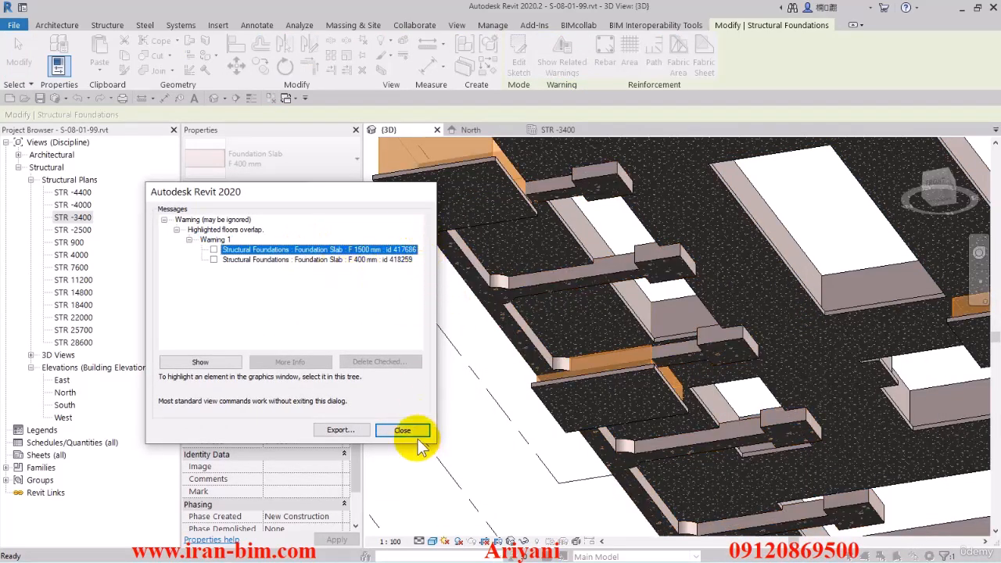
left_click(315, 260)
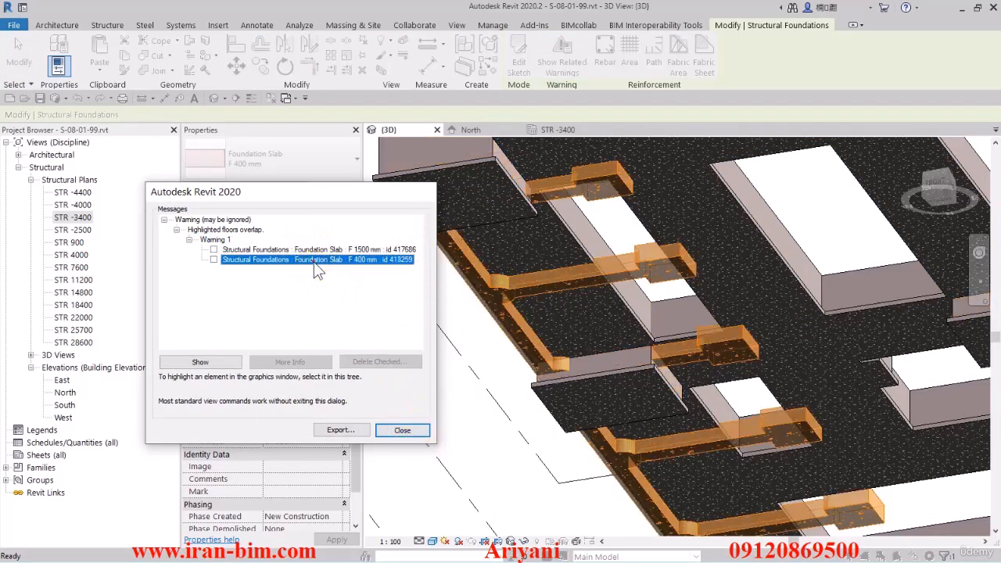
- Close the warnings and try to join the F 400 mm slab's geometry with the F 1500 mm foundation slab
left_click(401, 431)
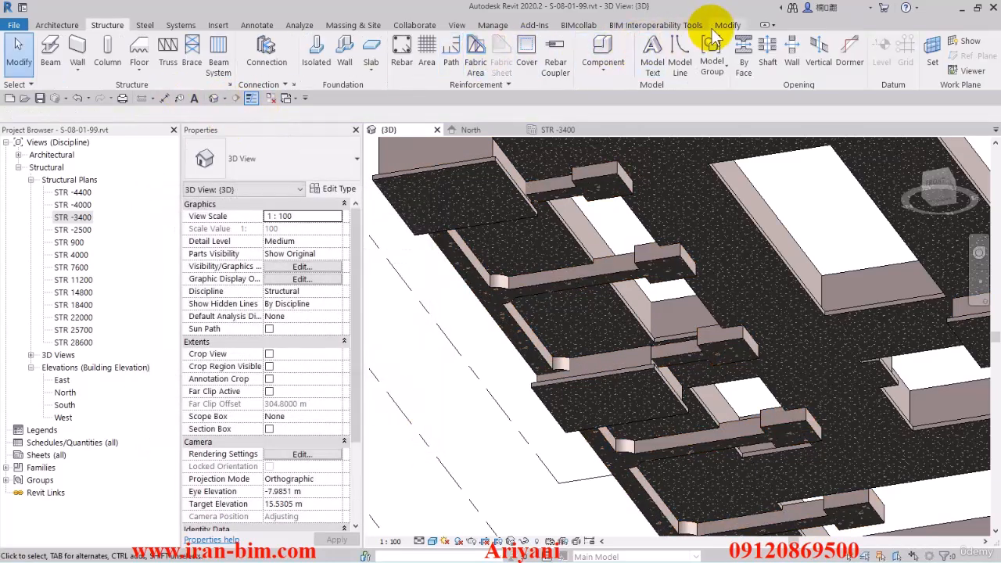
left_click(719, 25)
left_click(154, 70)
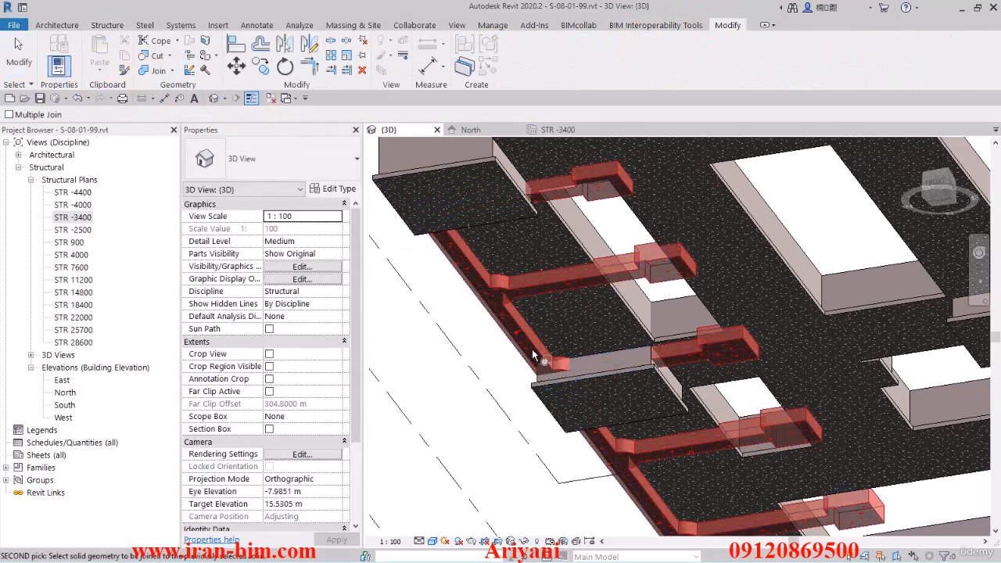
left_click(591, 364)
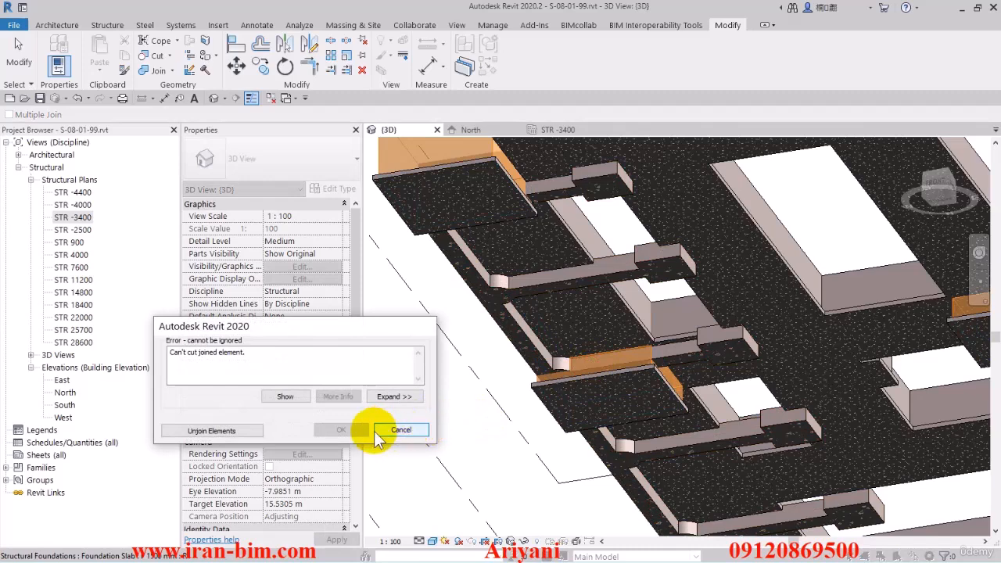
left_click(400, 430)
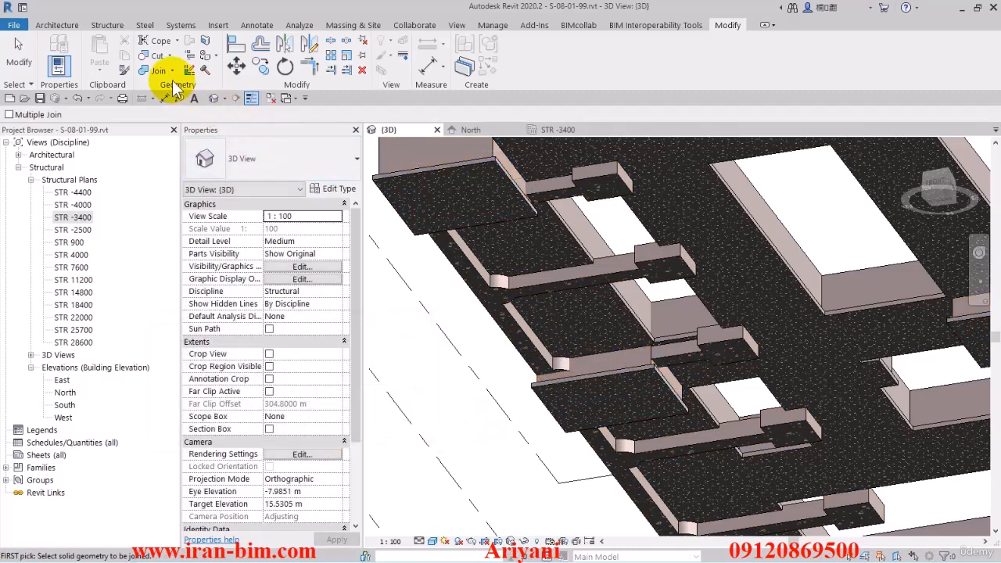
- Try to switch the join order between the F 1500 mm slab and the adjoining F 400 mm slab
left_click(172, 70)
left_click(160, 144)
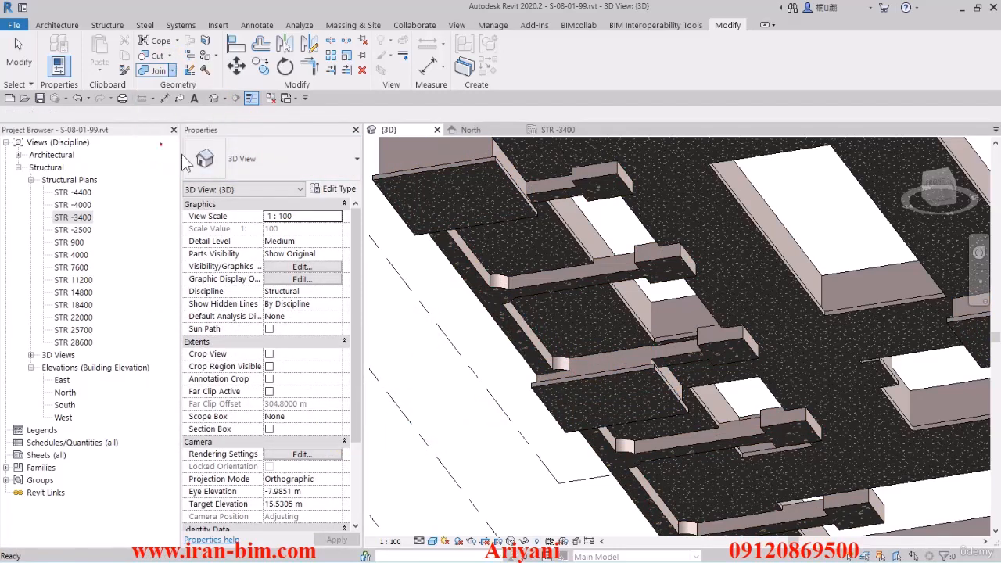
left_click(609, 367)
left_click(527, 358)
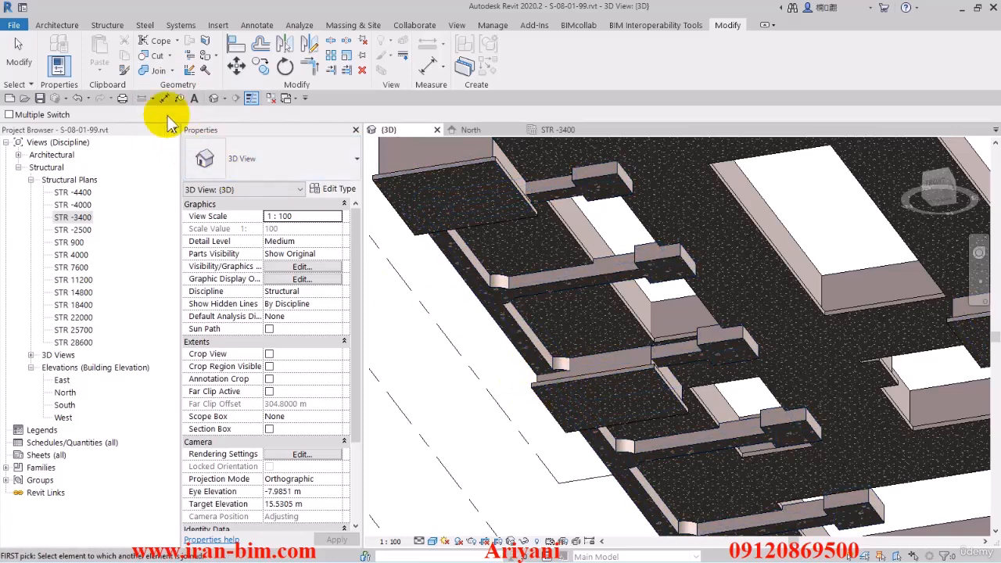
- Retry joining the two overlapping slabs, picking the F 400 mm slab first and the F 1500 mm slab second
left_click(147, 74)
left_click(676, 353)
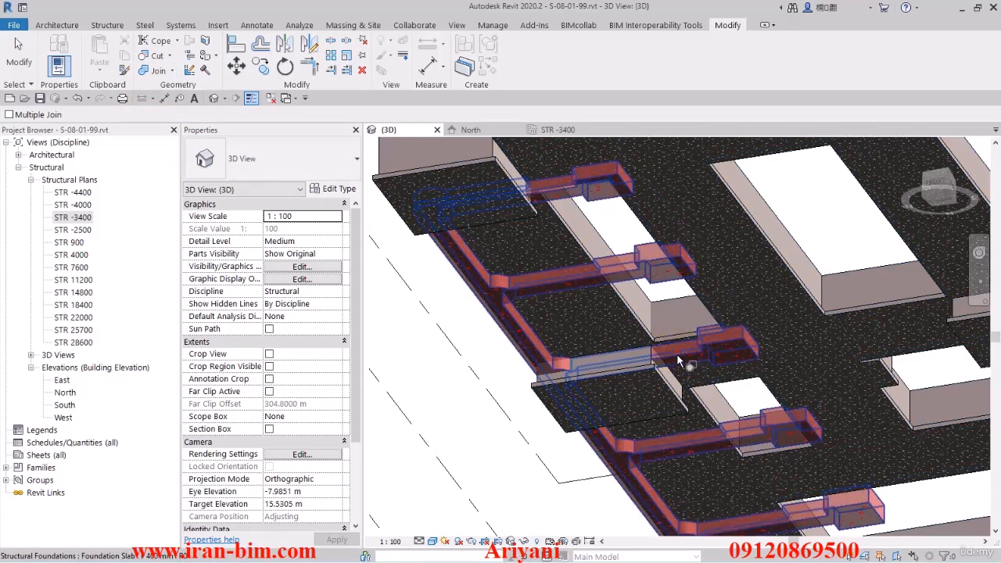
left_click(626, 369)
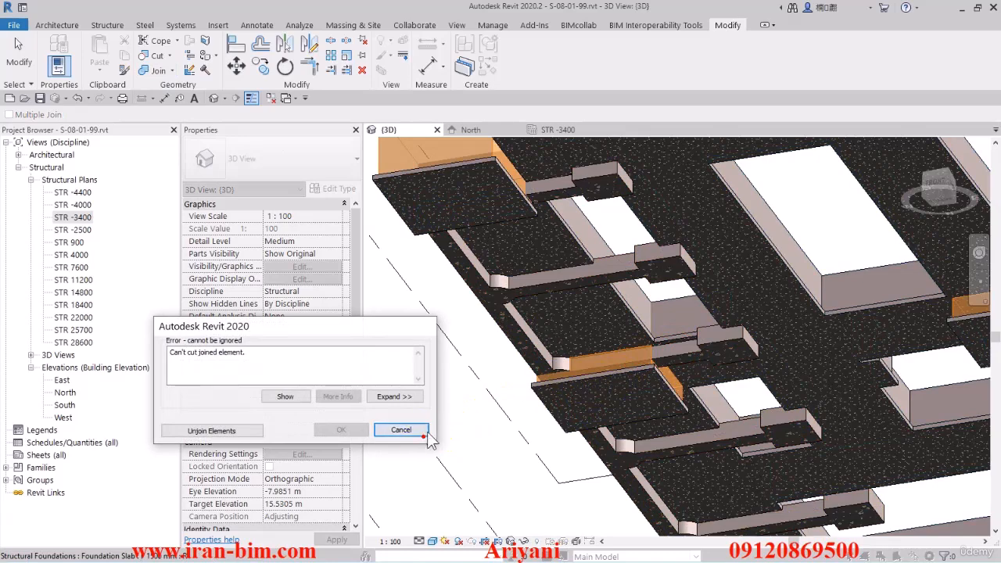
left_click(401, 430)
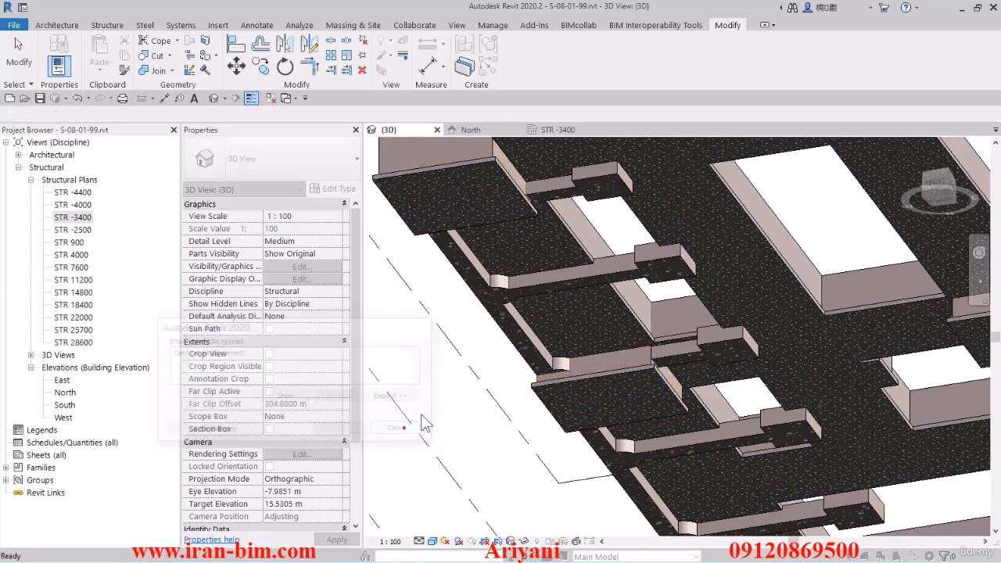
- Temporarily isolate the F 1500 mm and F 400 mm foundation slabs together in the 3D view
left_click(483, 312)
middle_click_drag(473, 309, 609, 417, "shift")
scroll(714, 427, "up", 1)
middle_click_drag(782, 432, 690, 409)
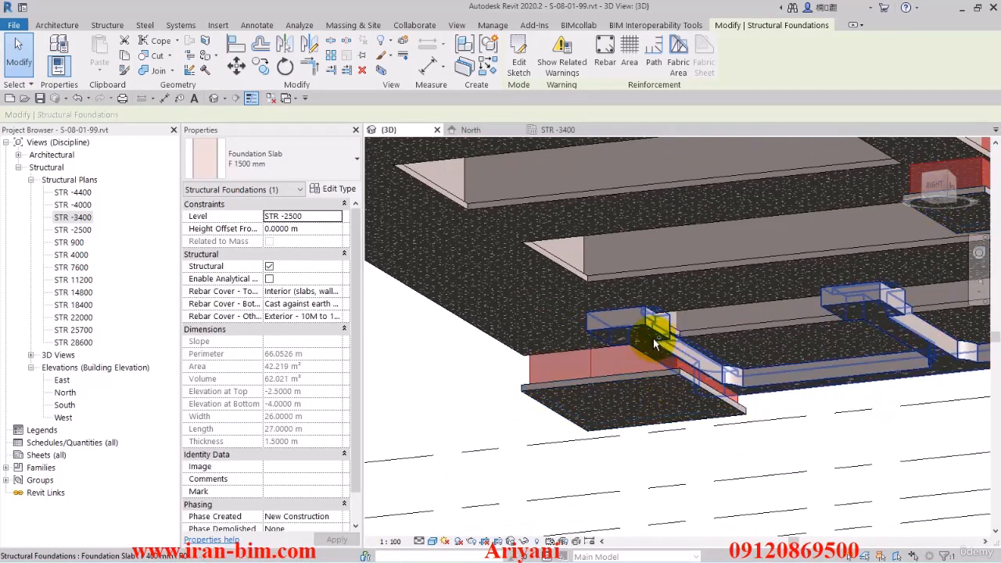
left_click(613, 366, "ctrl")
scroll(643, 378, "down", 5)
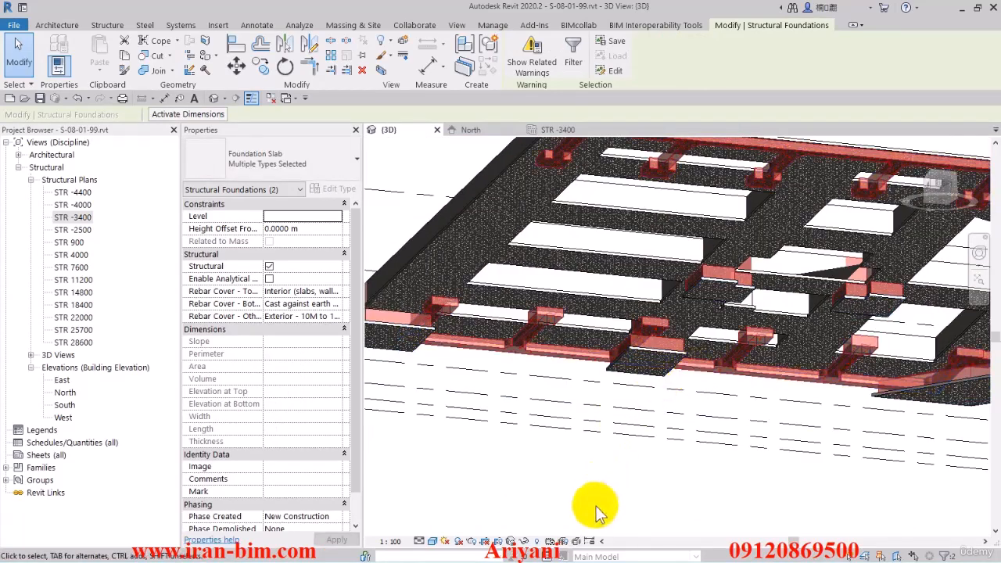
left_click(525, 541)
left_click(543, 493)
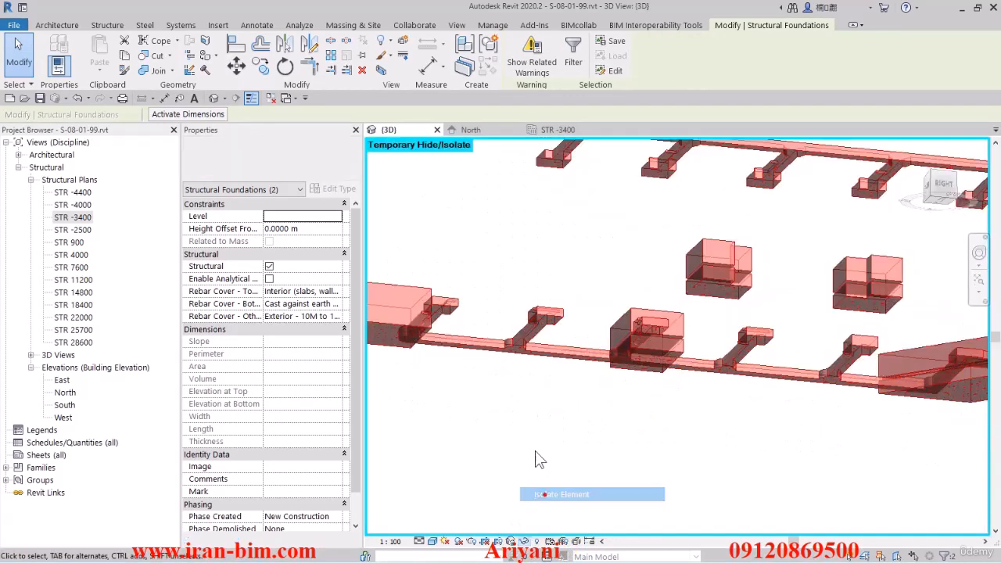
- Examine the isolated foundation slabs from above and around the angled corner block where they overlap
left_click(534, 448)
scroll(552, 402, "down", 3)
middle_click_drag(552, 402, 610, 351, "shift")
scroll(580, 368, "up", 3)
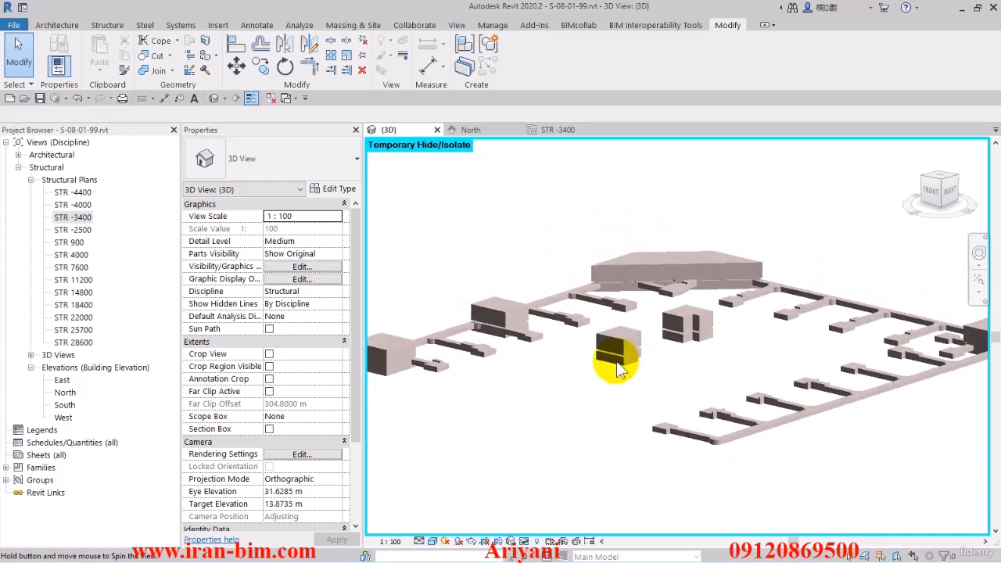
left_click(516, 309)
mouse_move(552, 402)
middle_mouse_down()
mouse_move(706, 397)
mouse_move(540, 279)
middle_mouse_up()
left_click(688, 391)
scroll(478, 335, "up", 4)
middle_click_drag(478, 335, 596, 400, "shift")
left_click(559, 372)
left_click(599, 442)
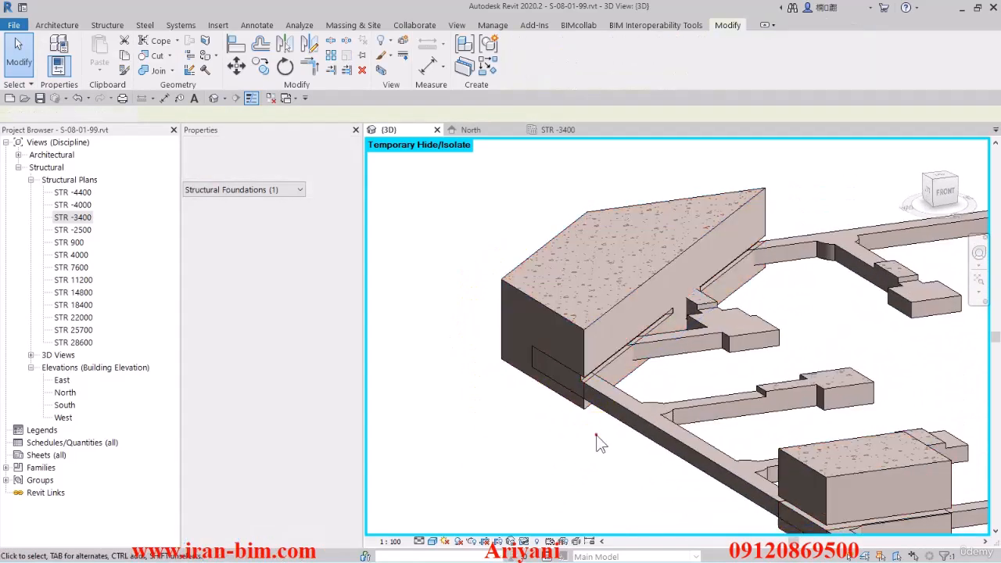
- Try to join the isolated F 400 mm slab with the F 1500 mm slab at the angled corner block
left_click(616, 425)
left_click(147, 70)
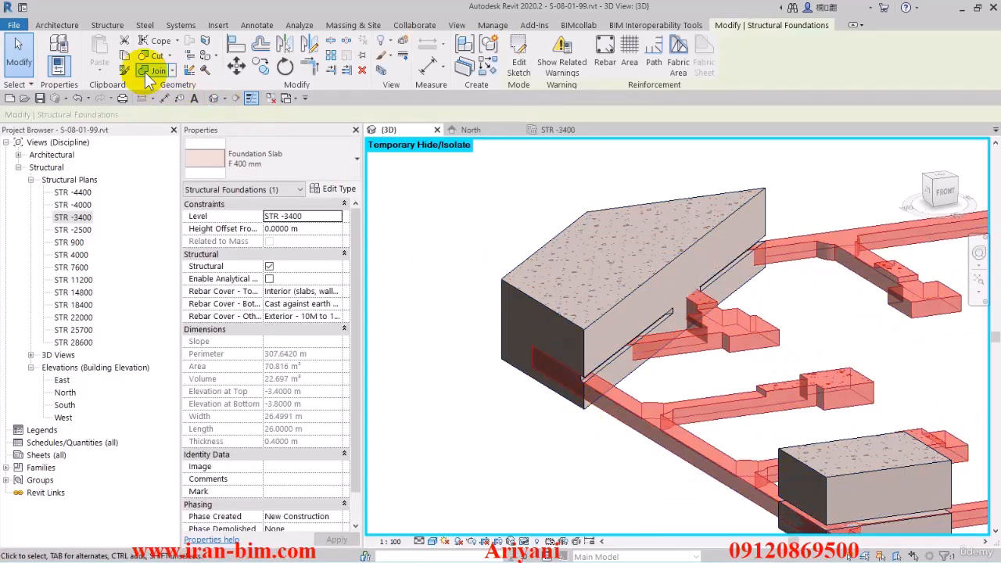
left_click(523, 309)
left_click(550, 429)
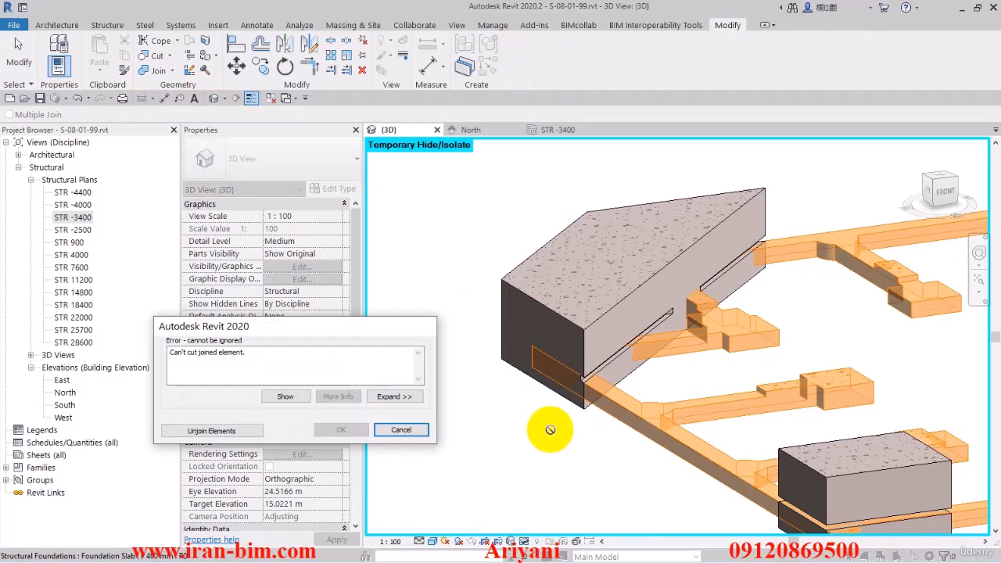
left_click(403, 430)
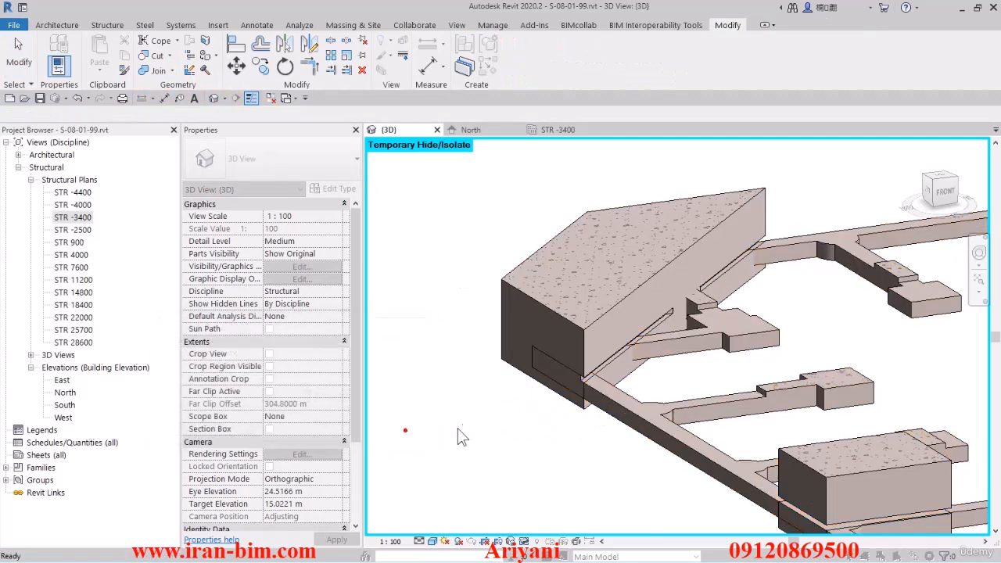
- Try to switch the join order of the isolated F 400 mm slab at the angled corner block
left_click(612, 401)
left_click(172, 71)
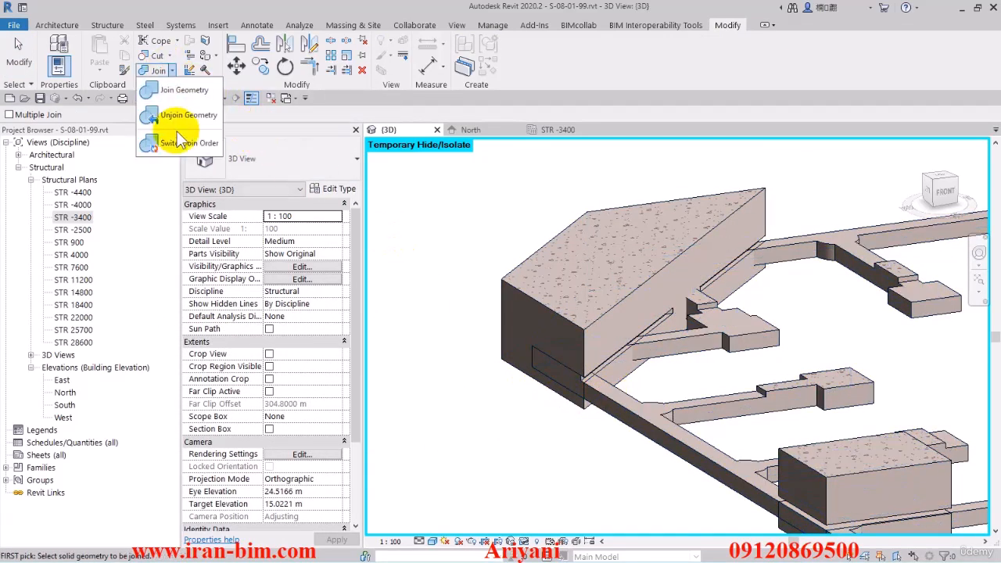
left_click(192, 134)
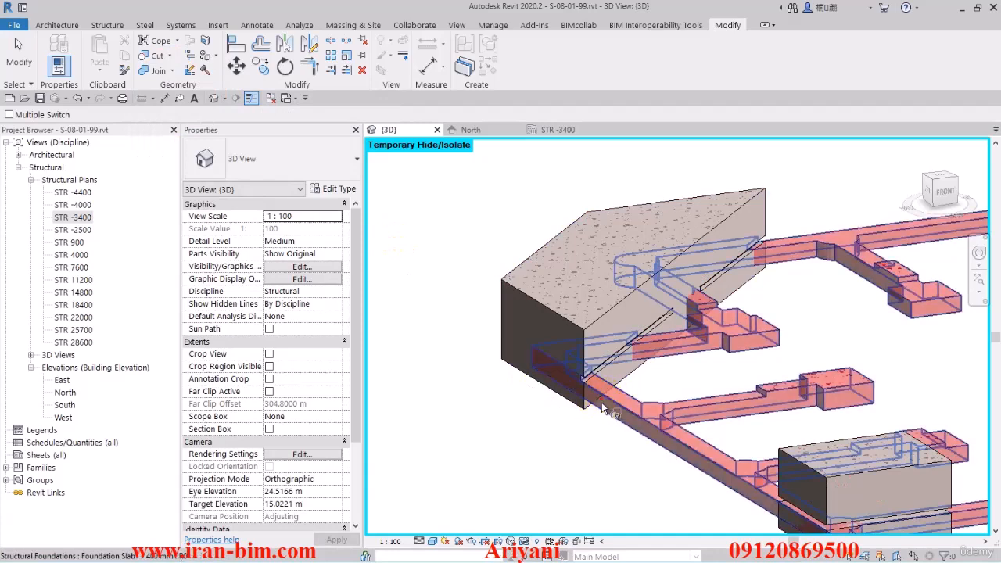
left_click(539, 387)
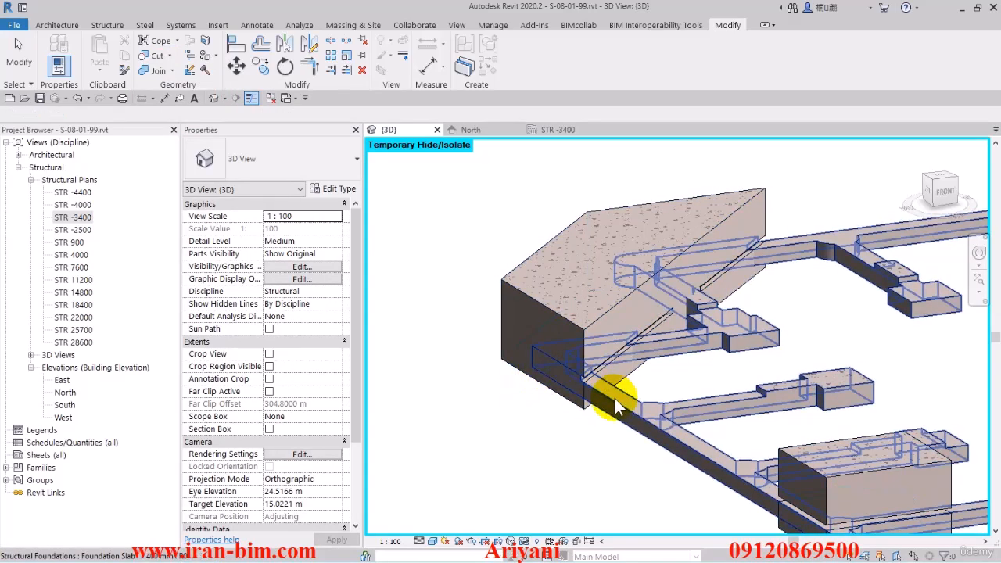
left_click(615, 397)
scroll(544, 368, "down", 2)
left_click(554, 338)
left_click(507, 382)
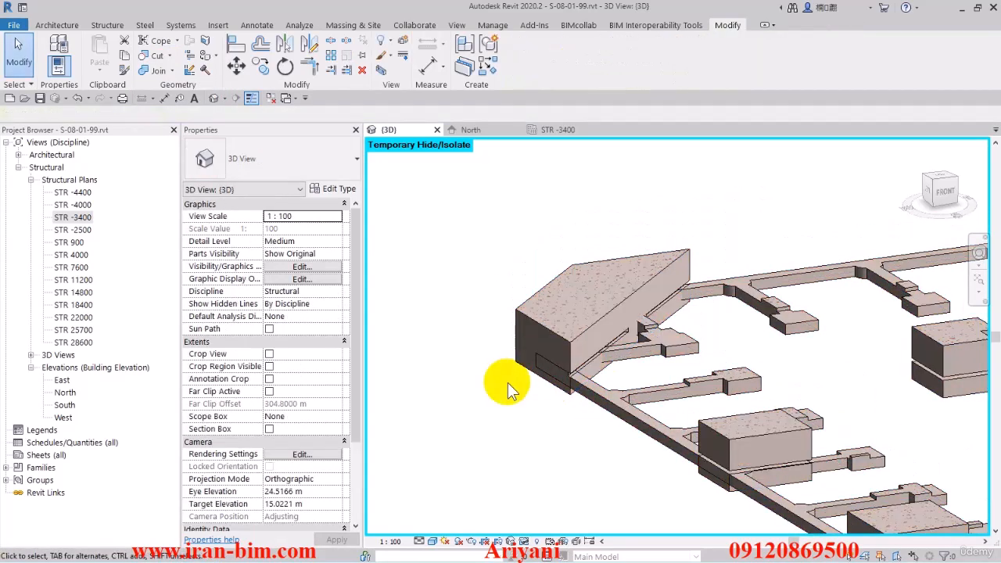
- Unjoin the F 1500 mm foundation slab's geometry from the elements joined to it
left_click(171, 70)
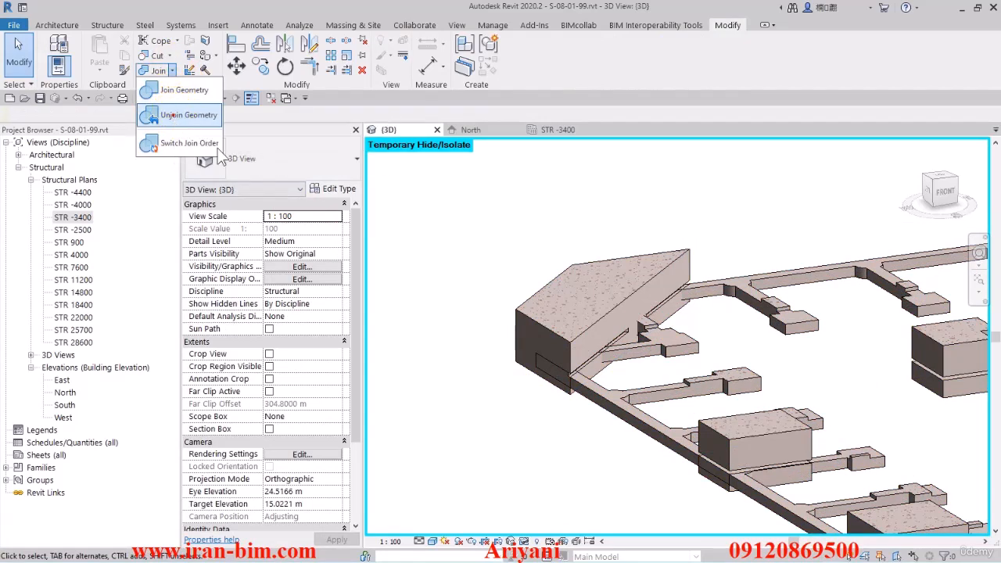
left_click(179, 115)
left_click(592, 403)
left_click(585, 397)
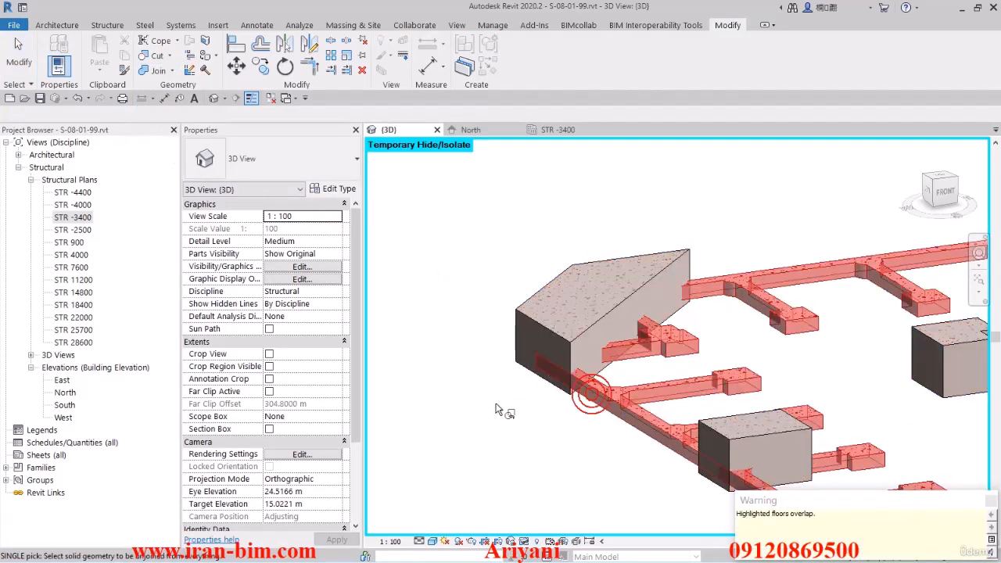
left_click(551, 412)
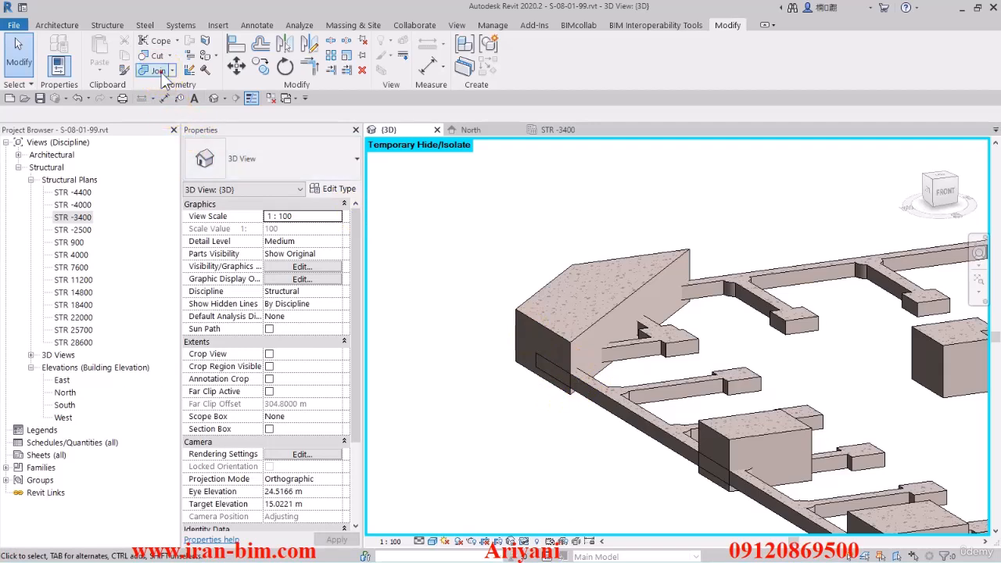
- Try again to join the isolated F 400 mm and F 1500 mm slabs after unjoining the geometry
left_click(159, 69)
left_click(583, 387)
left_click(583, 388)
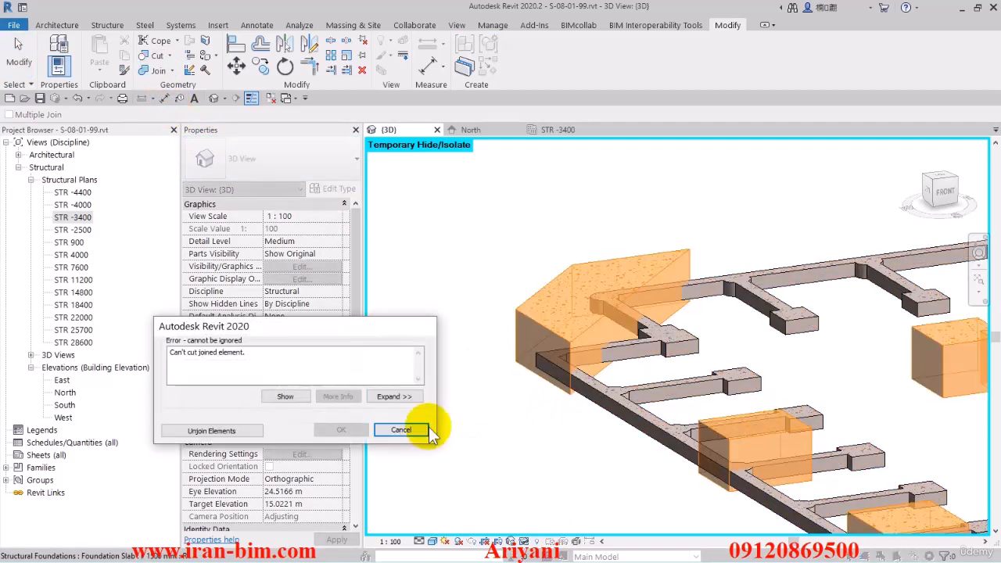
left_click(401, 430)
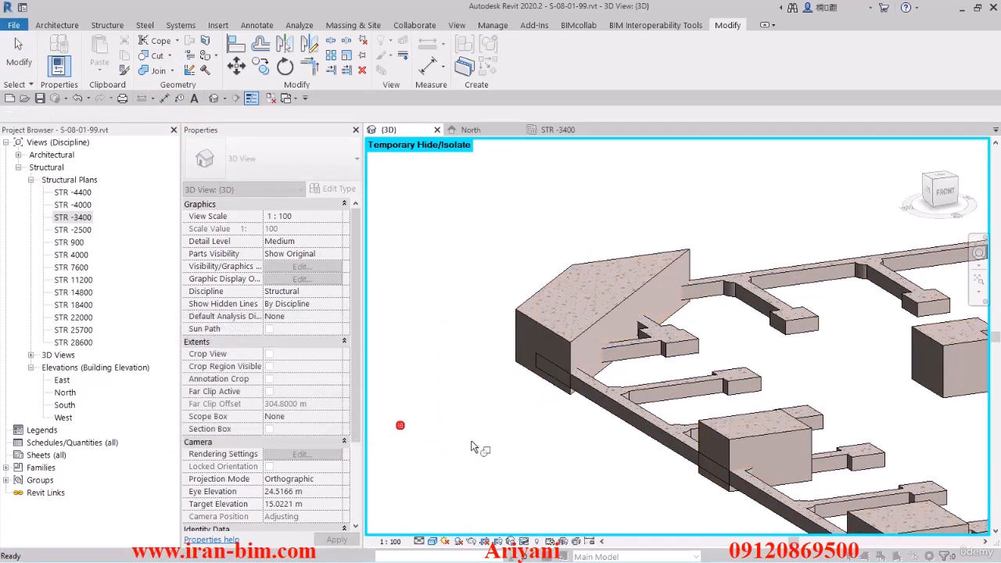
- Reset the temporary isolation and join the F 1500 mm slab's geometry with the main foundation slab
left_click(525, 541)
left_click(537, 528)
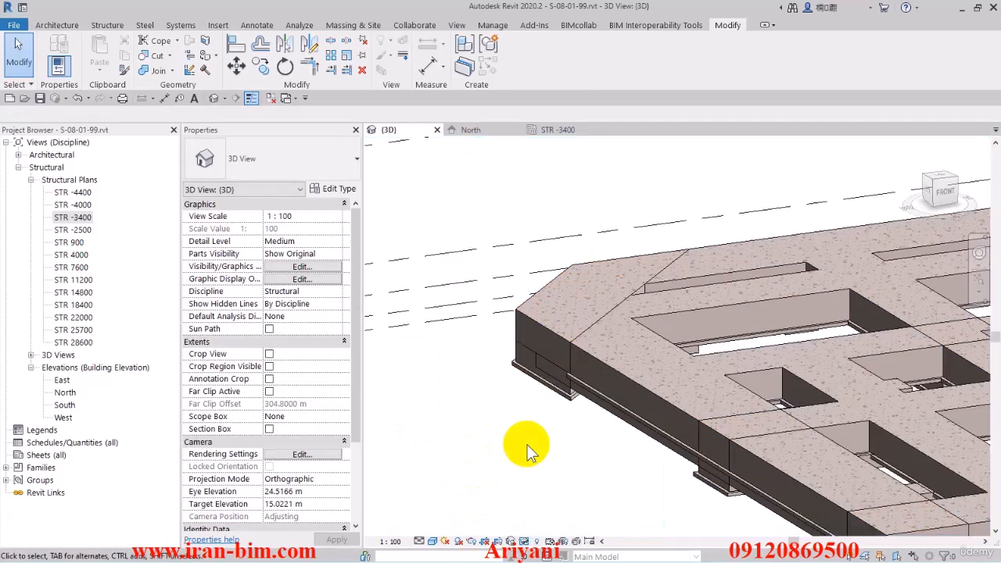
left_click(582, 399)
middle_click_drag(582, 399, 541, 364)
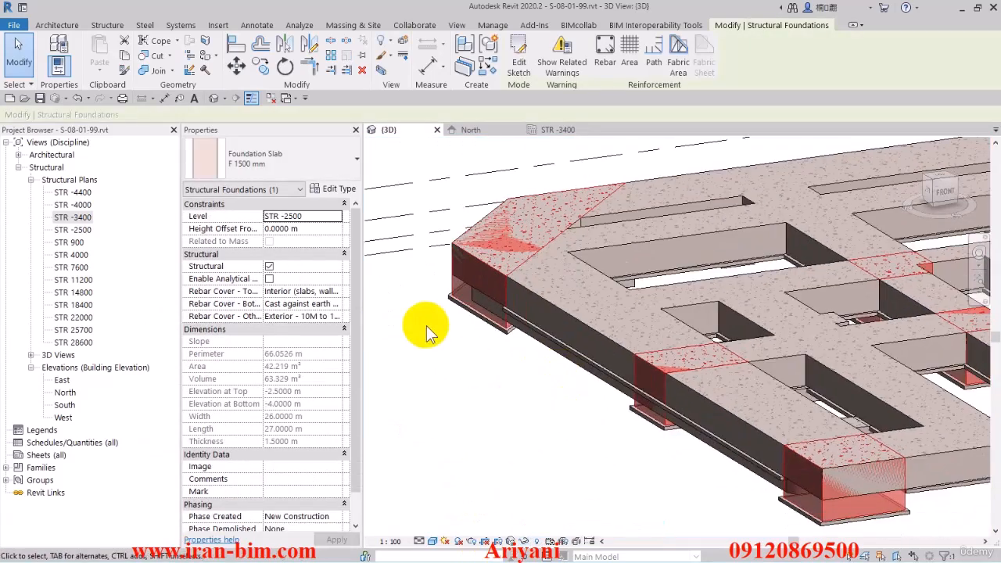
left_click(159, 70)
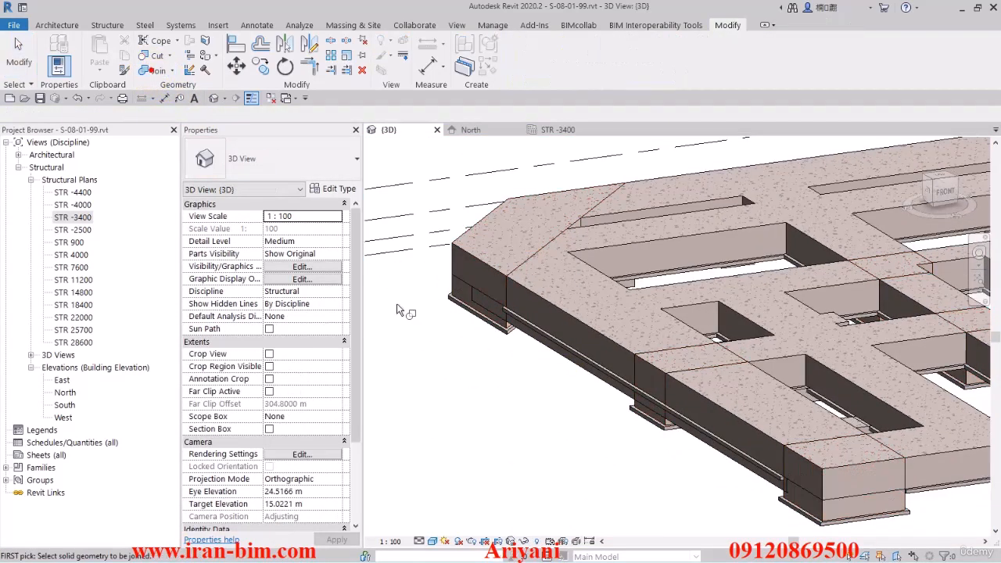
left_click(684, 390)
left_click(654, 391)
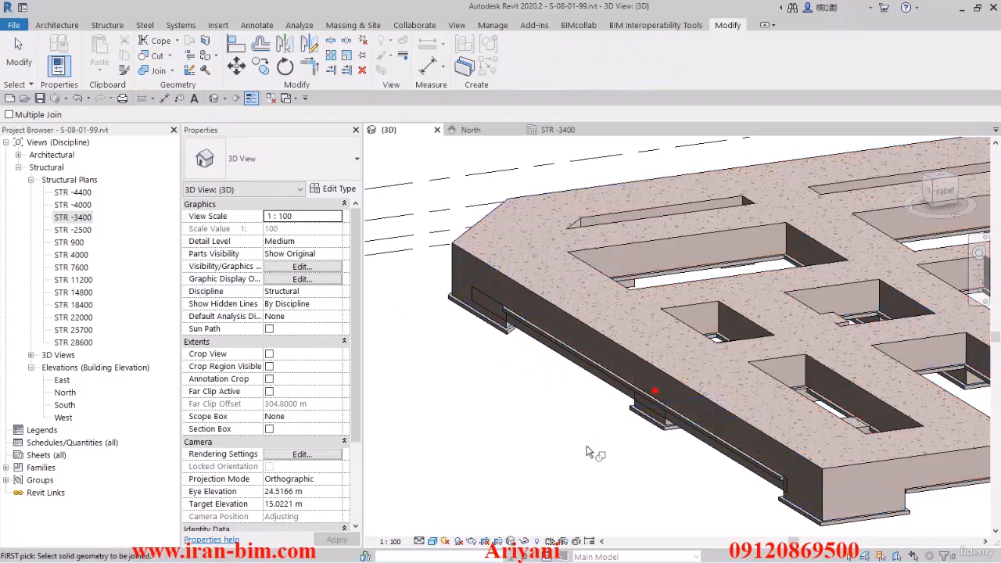
- Switch the join order between the F 1500 mm slab and the main foundation slab
middle_click_drag(589, 446, 585, 441)
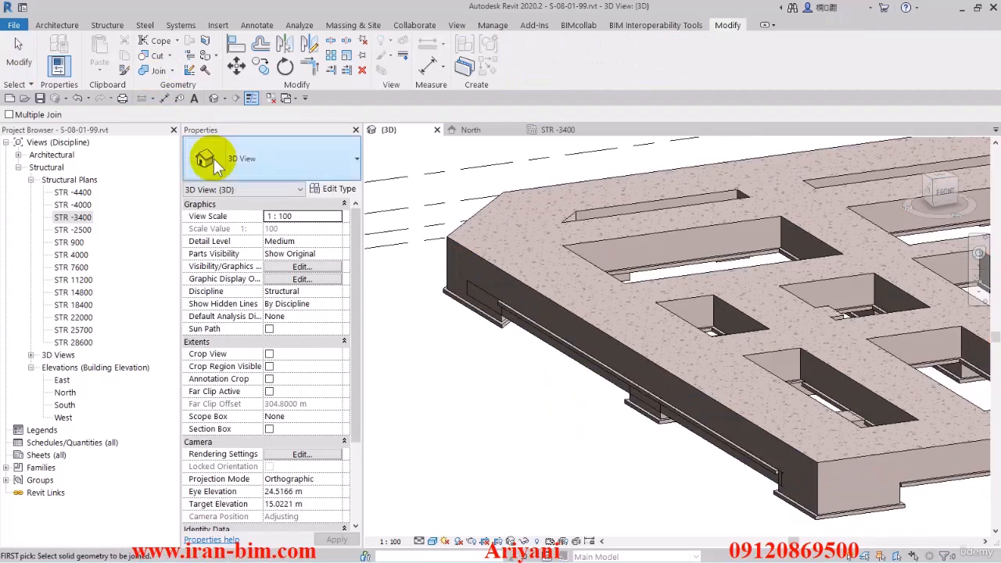
left_click(174, 71)
left_click(160, 139)
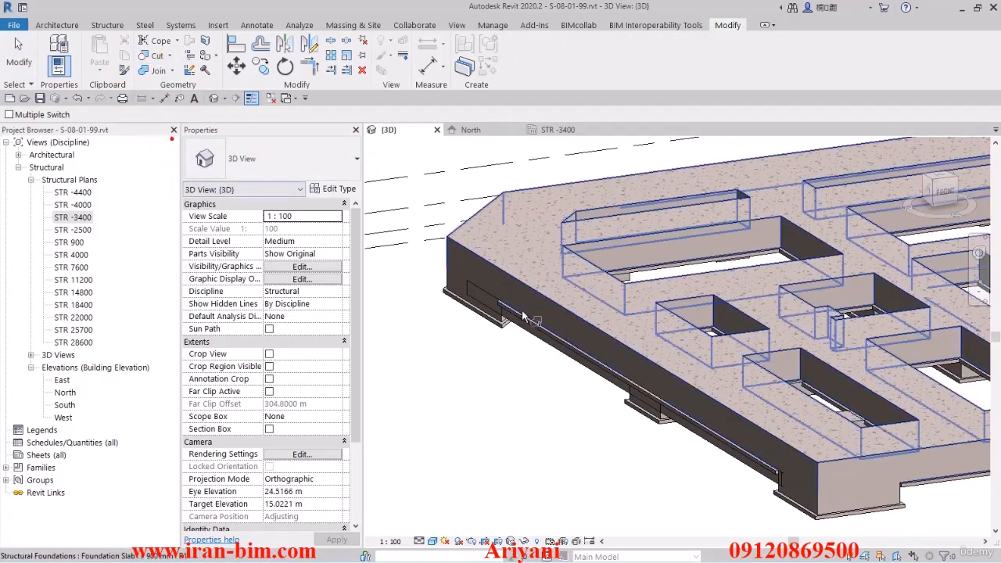
left_click(642, 412)
left_click(641, 402)
- Try to join the F 400 mm slab's geometry with the main foundation slab
middle_click_drag(604, 442, 590, 440)
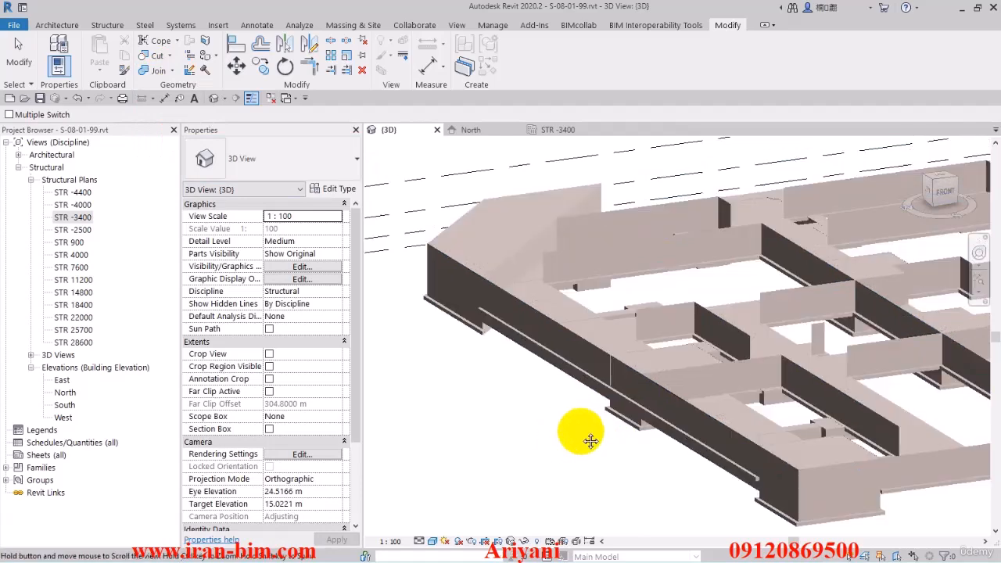
scroll(585, 438, "up", 5)
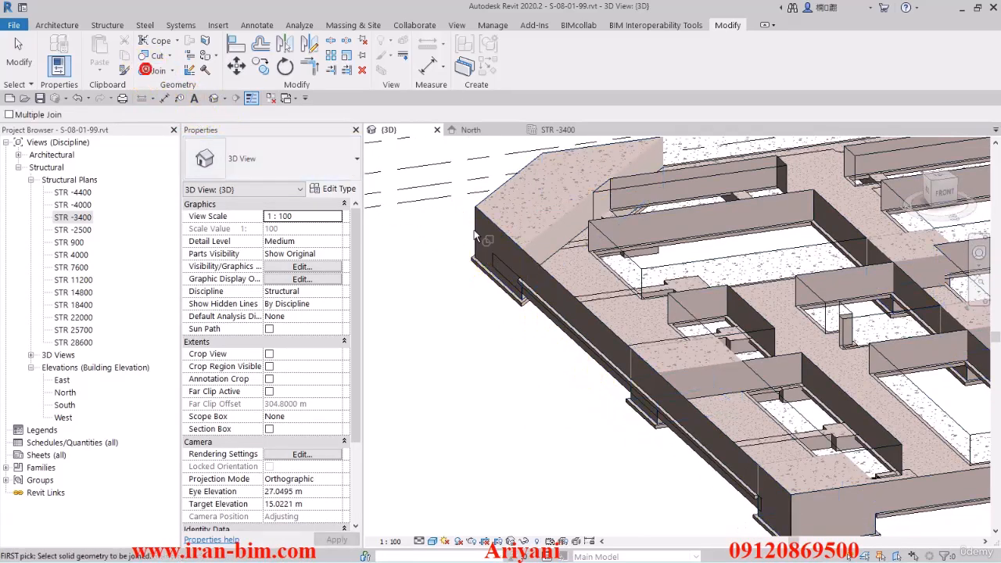
left_click(510, 284)
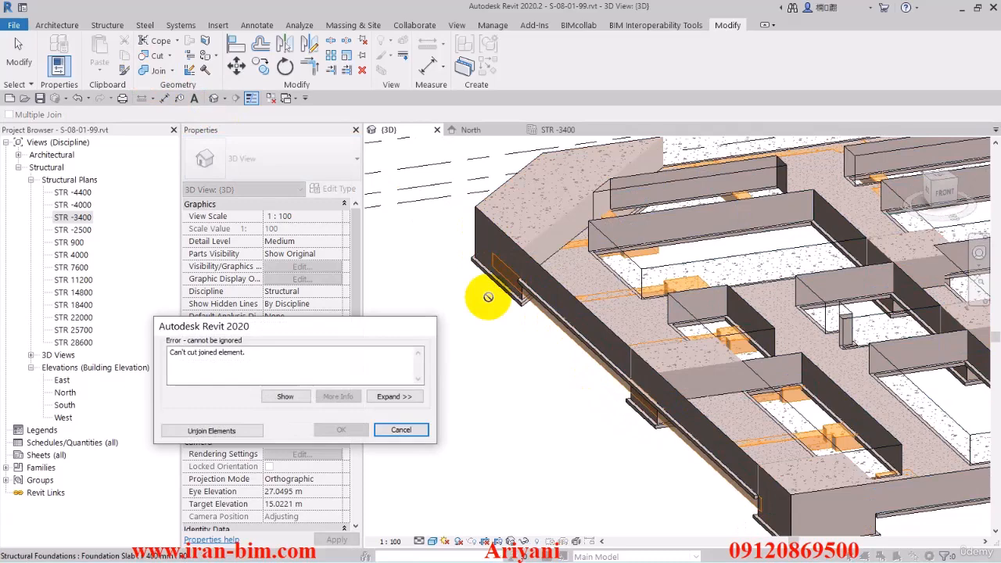
left_click(400, 430)
- Inspect the foundation slabs in 3D, select the F 400 mm slab and view it in the STR -3400 plan
middle_click_drag(529, 397, 469, 400, "shift")
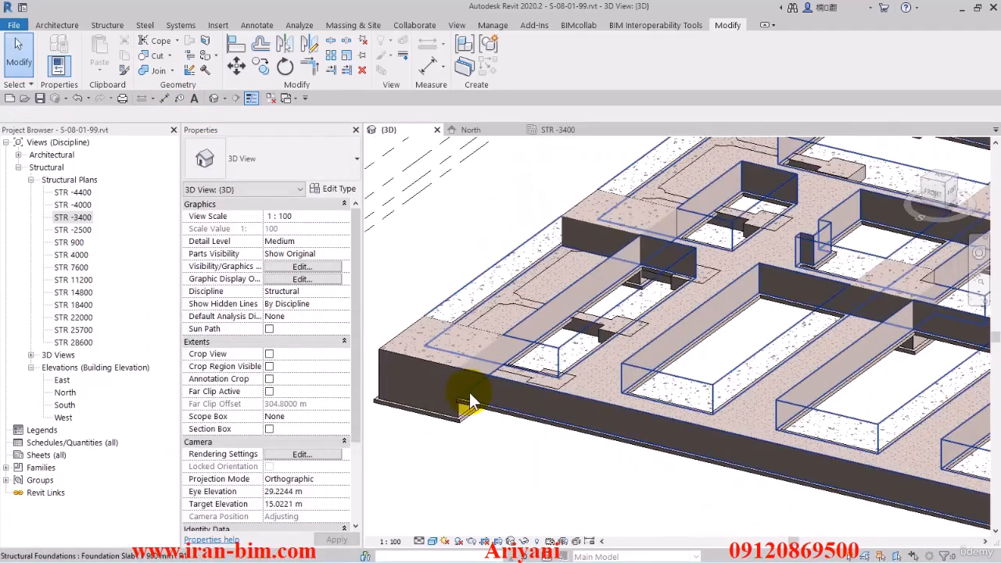
left_click(490, 344)
middle_click_drag(490, 344, 386, 411, "shift")
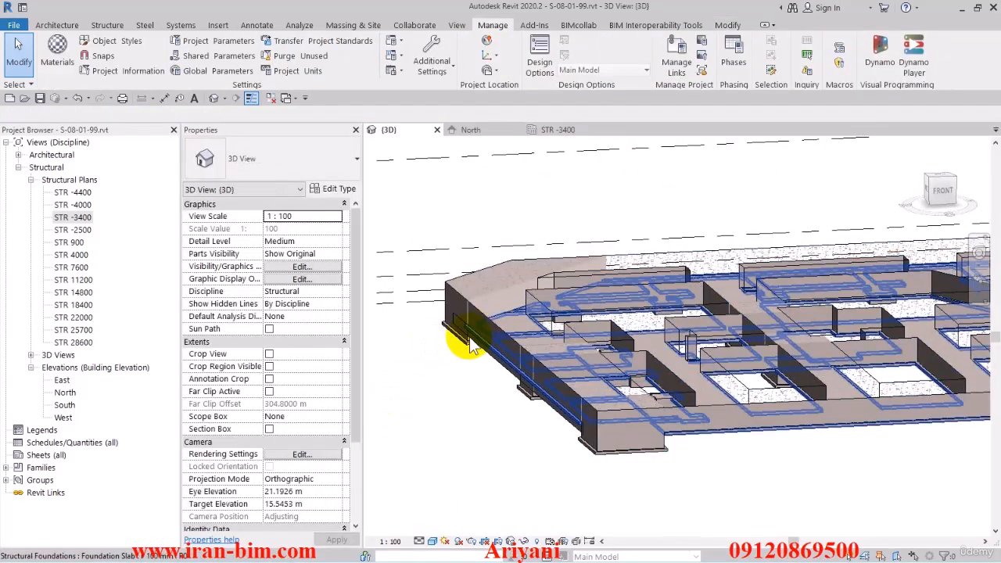
left_click(452, 328)
middle_click_drag(452, 329, 510, 186, "shift")
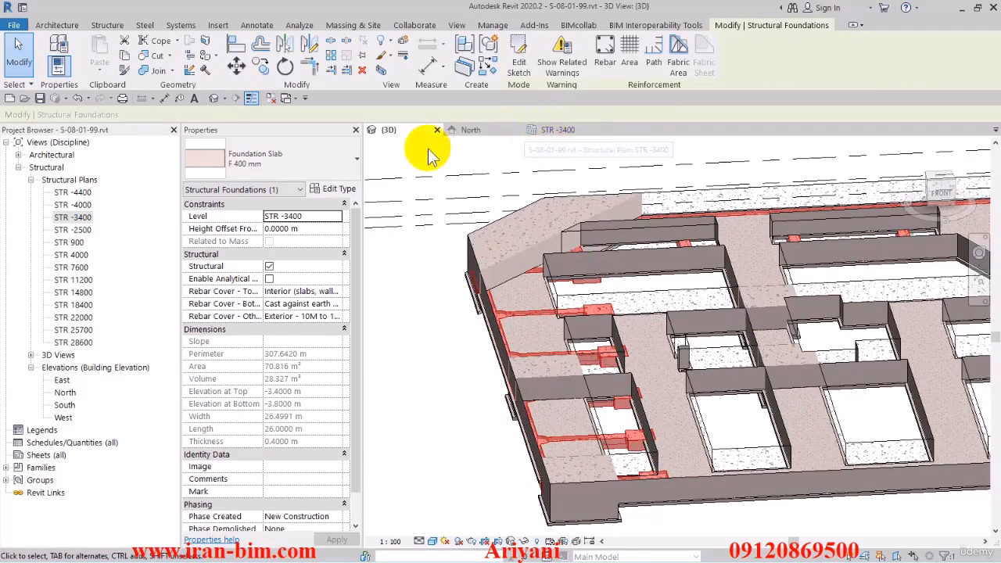
left_click(556, 133)
middle_click_drag(537, 239, 574, 390)
scroll(558, 342, "down", 4)
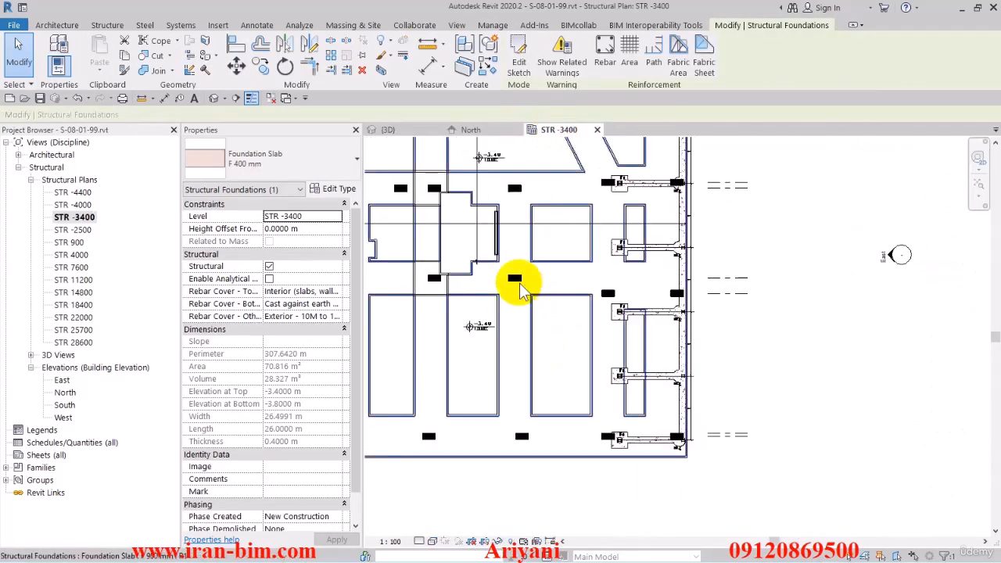
middle_click_drag(502, 259, 588, 358)
scroll(414, 264, "up", 2)
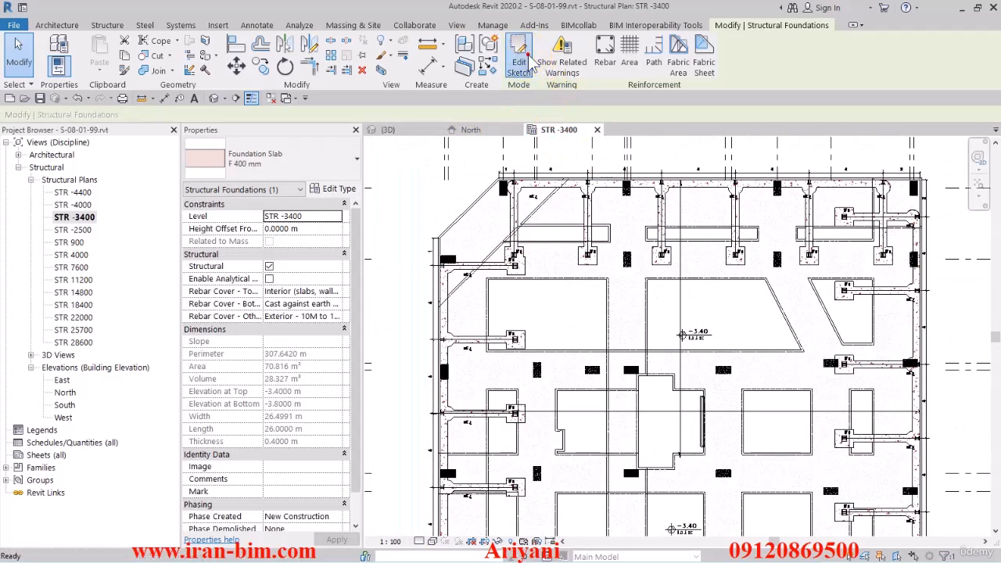
- Open the F 400 mm slab's boundary sketch, review its outline and finish the sketch
left_click(520, 62)
scroll(477, 226, "up", 2)
middle_click_drag(496, 259, 518, 297)
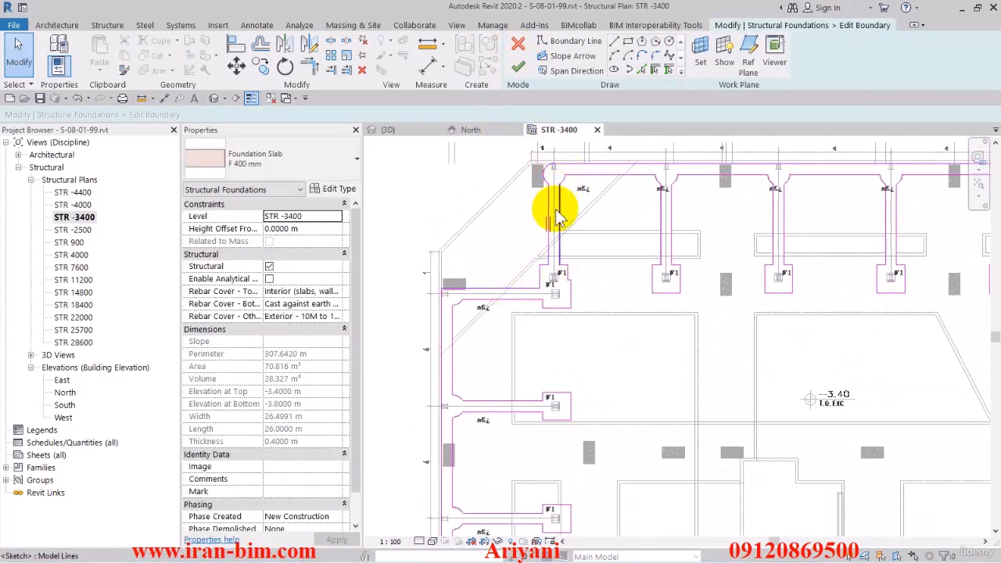
left_click_drag(444, 310, 455, 312)
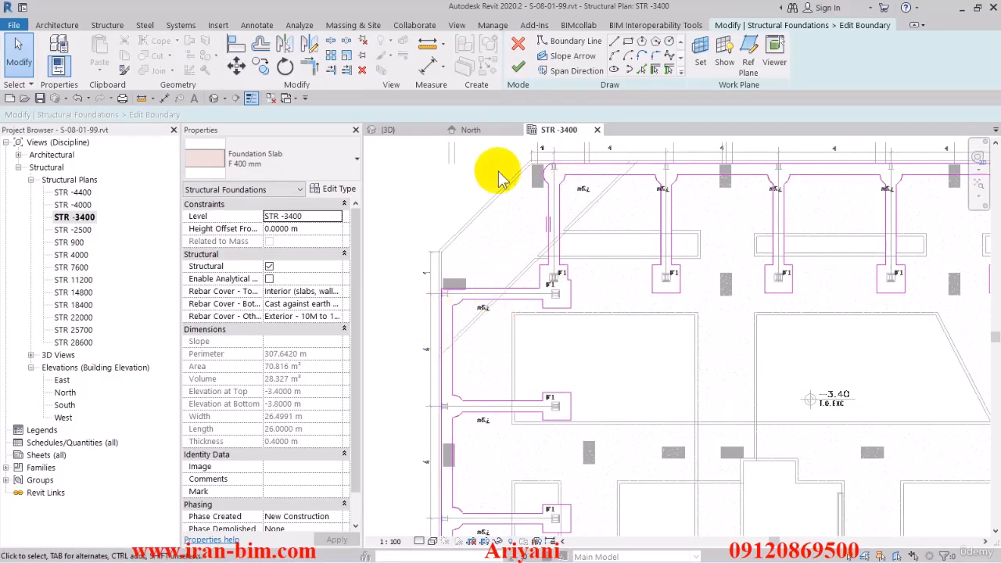
left_click(517, 68)
scroll(489, 200, "down", 4)
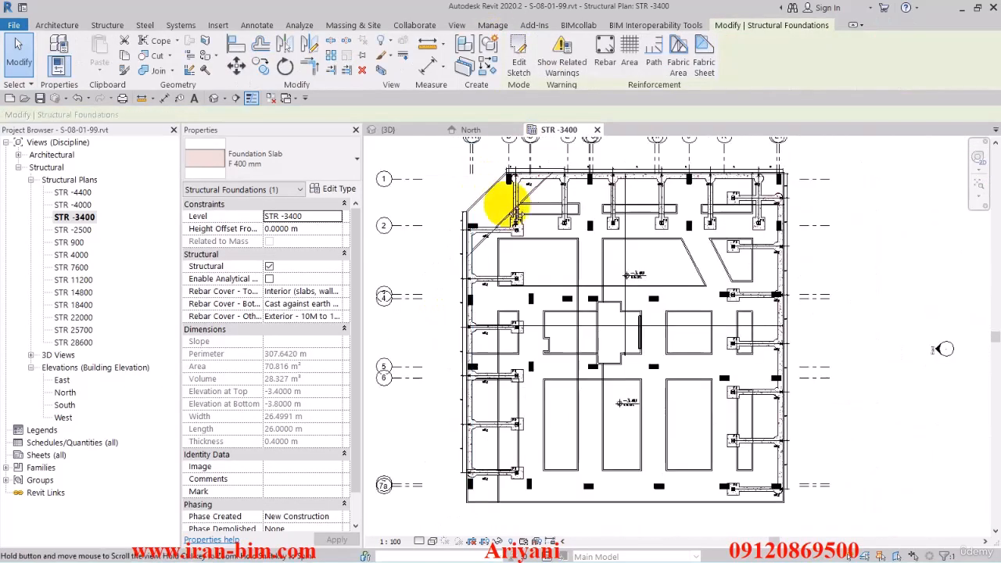
- Examine the whole foundation in the 3D view and open the STR -2500 structural plan
left_click(212, 98)
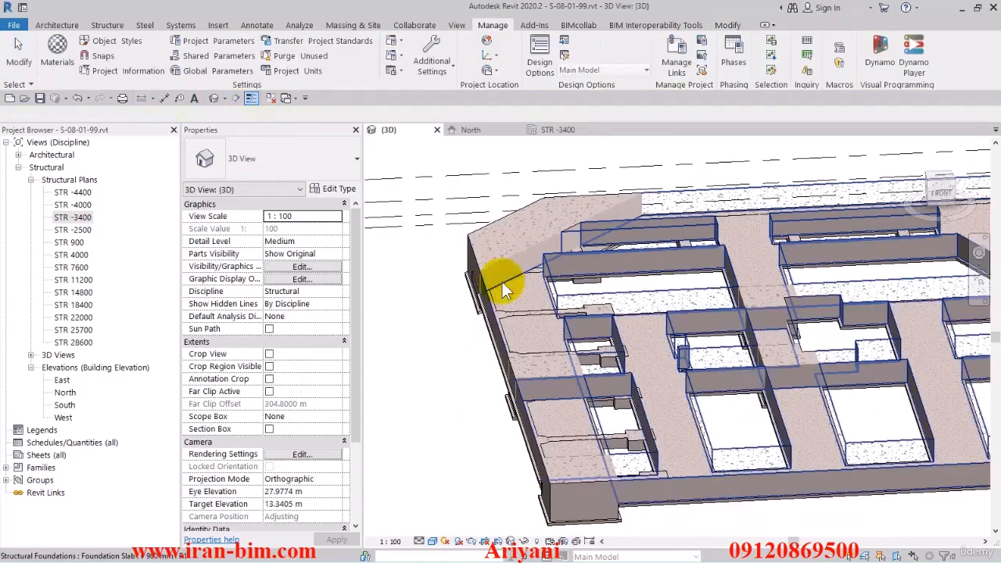
middle_click_drag(502, 281, 595, 352, "shift")
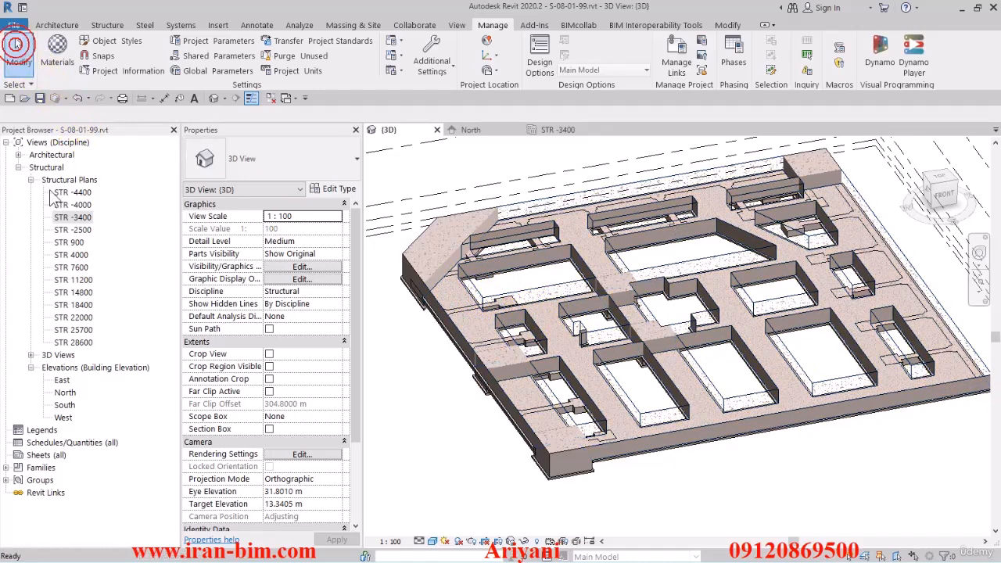
left_click(73, 230)
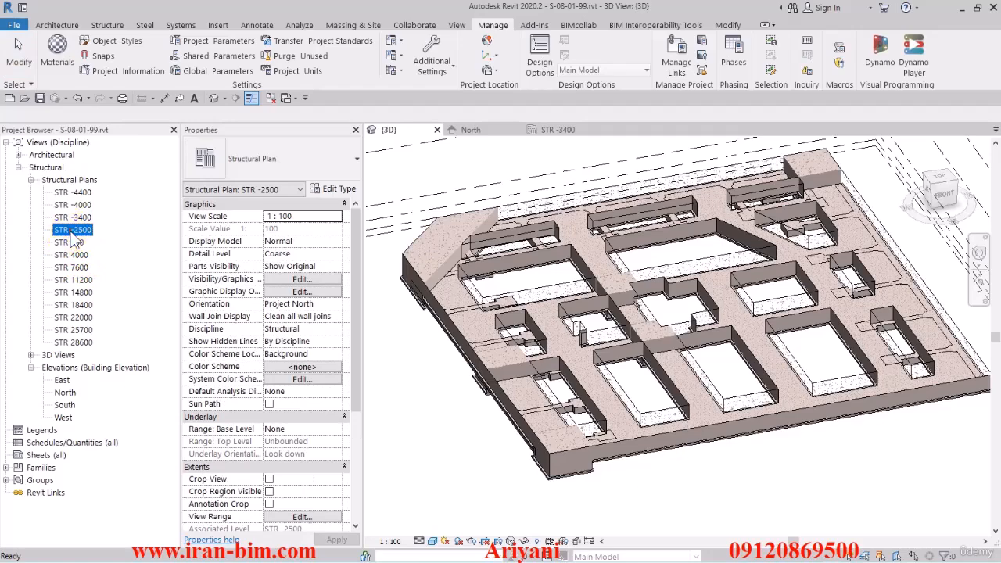
double_click(72, 232)
scroll(672, 387, "up", 6)
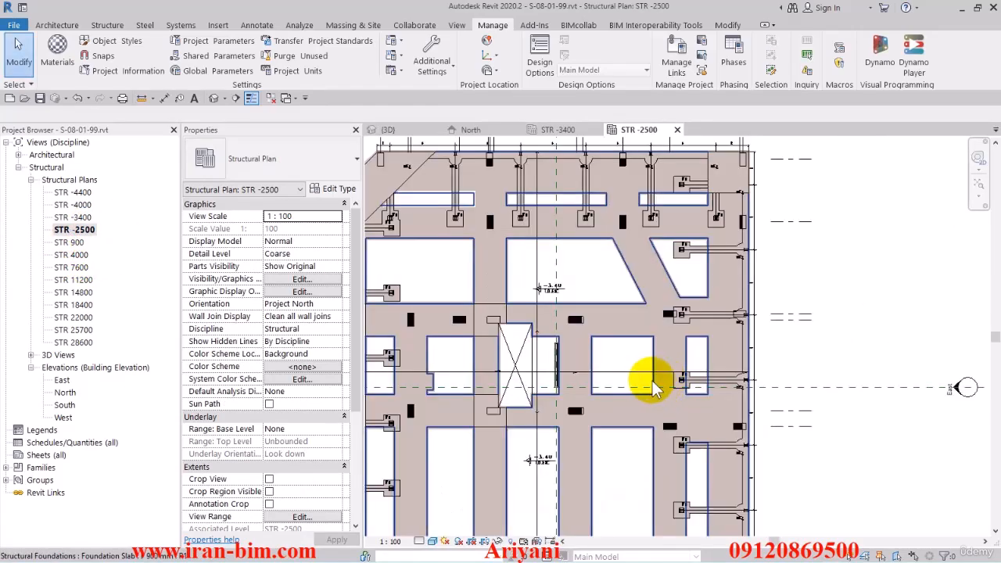
scroll(656, 387, "down", 6)
- Hide 01-FOUNDATION.dwg, 02-SAZE-NEGAHBAN.dwg and Imports in Families in the STR -2500 plan
key("v")
key("v")
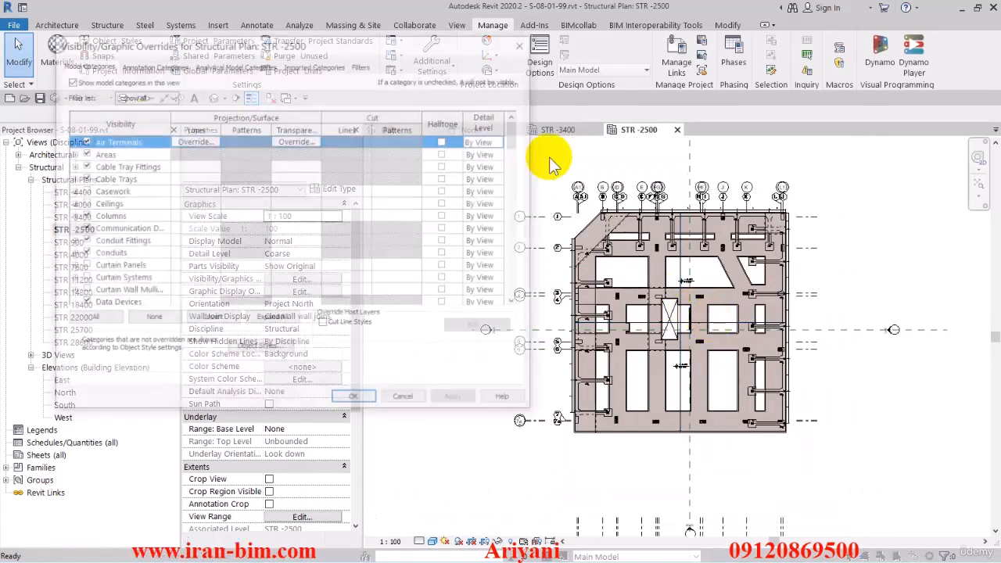
left_click(315, 63)
left_click(82, 146)
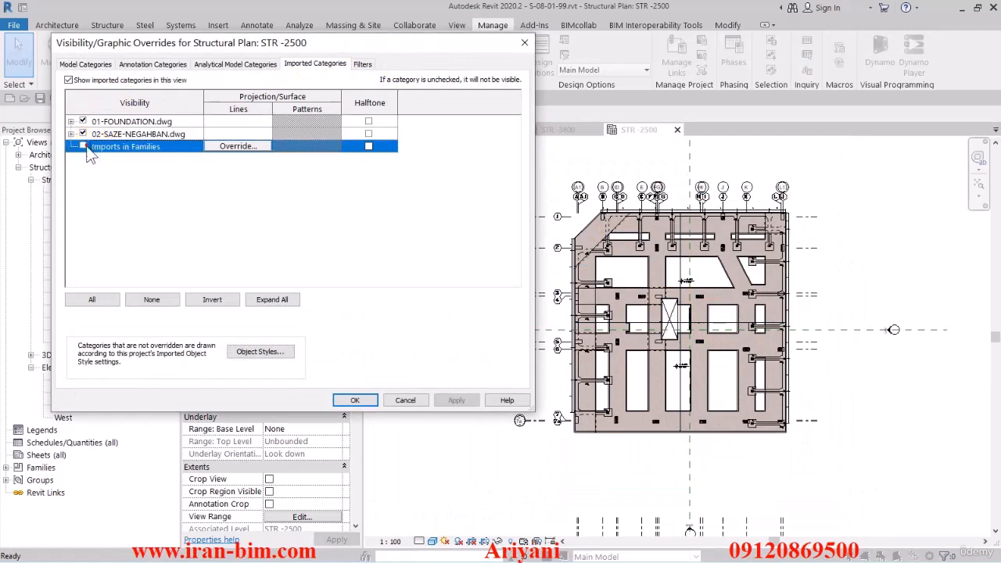
left_click(82, 134)
left_click(81, 123)
left_click(83, 134)
left_click(82, 121)
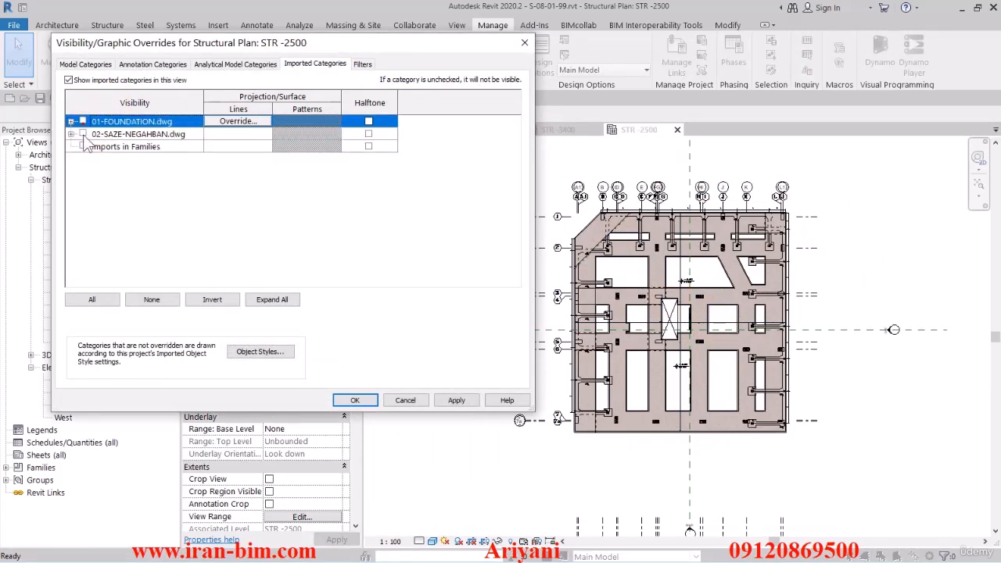
left_click(83, 146)
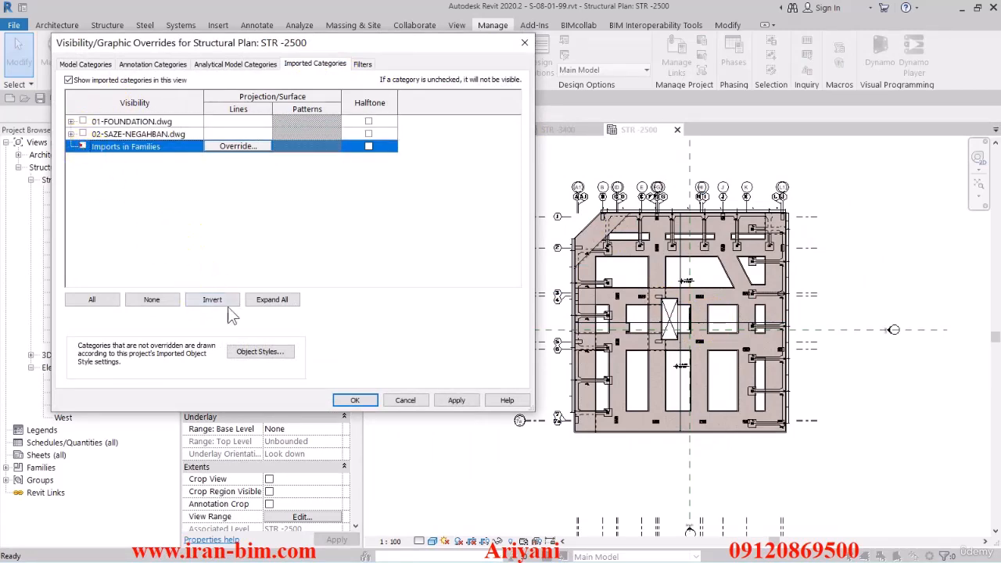
left_click(354, 401)
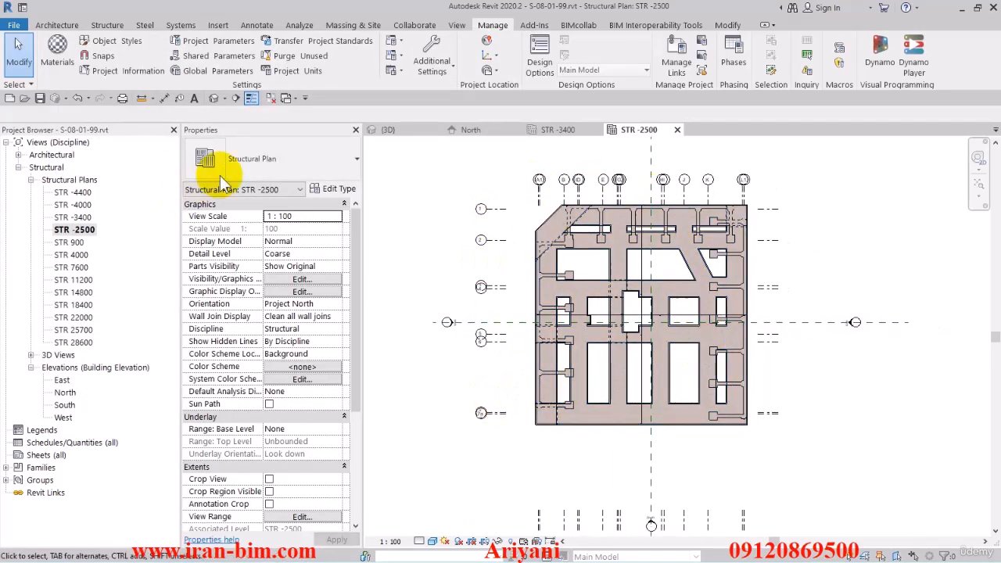
- Switch to AutoCAD and close the 01-FOUNDATION drawing
key("alt+Tab")
left_click(835, 186)
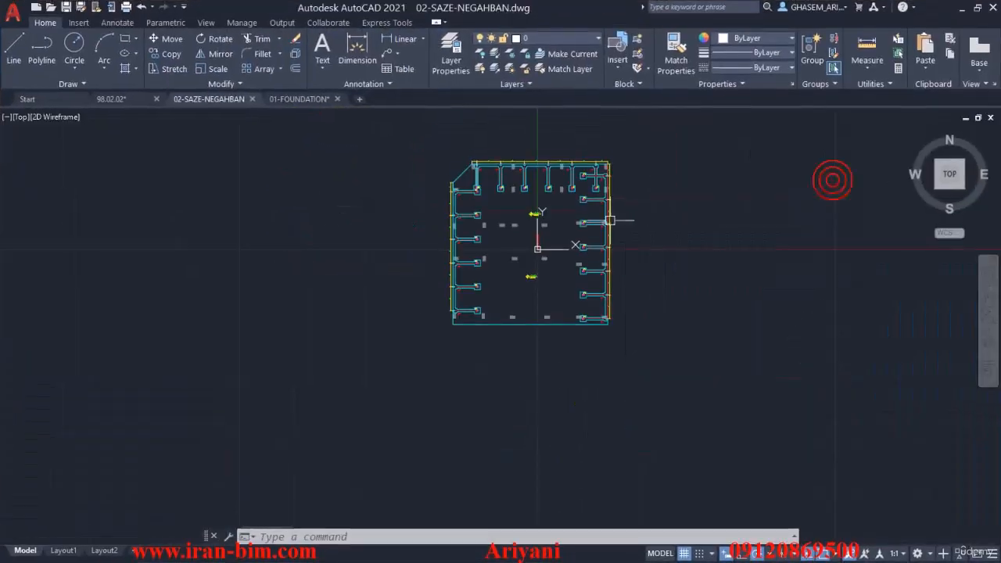
left_click(305, 97)
left_click(335, 98)
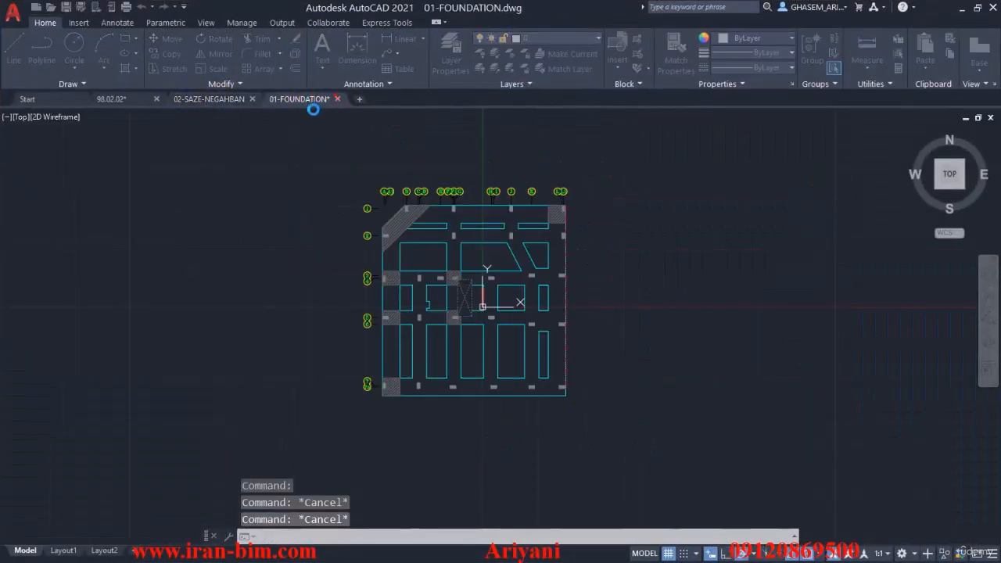
left_click(483, 315)
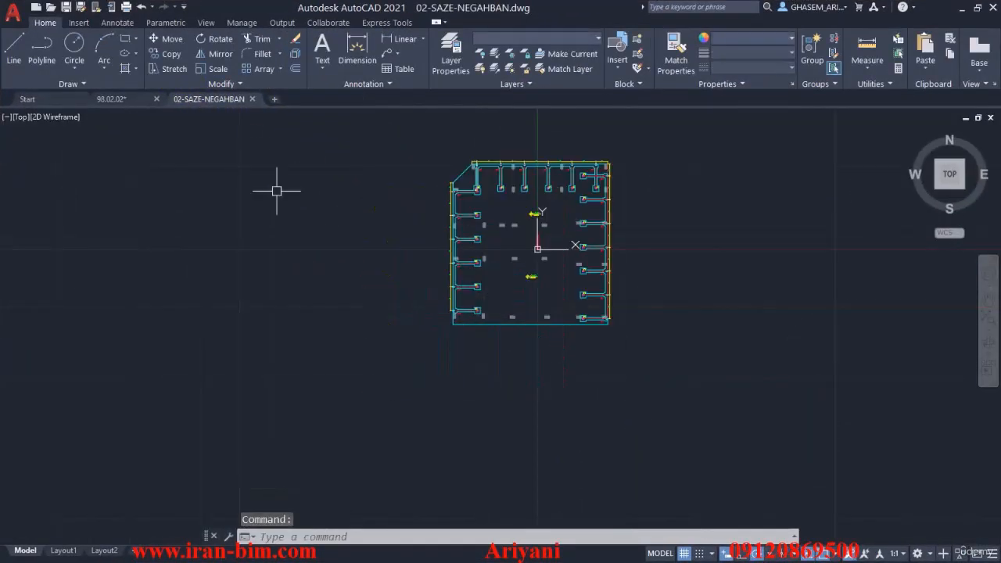
- Examine the footing and pile details in the 98.02.02 drawing and the retaining structure plan in 02-SAZE-NEGAHBAN
left_click(111, 99)
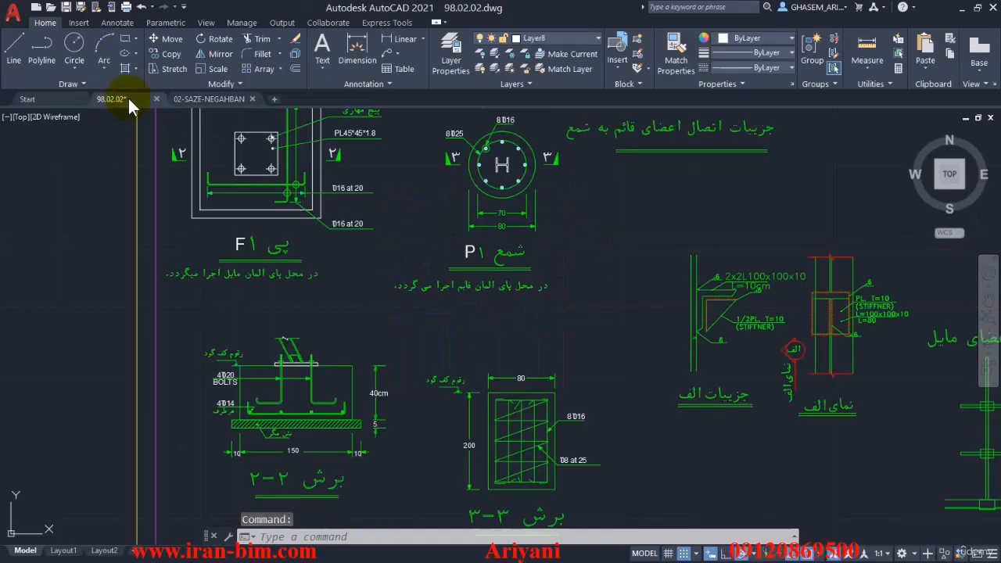
scroll(374, 258, "down", 5)
scroll(368, 283, "up", 4)
middle_click_drag(368, 284, 644, 344)
left_click(220, 98)
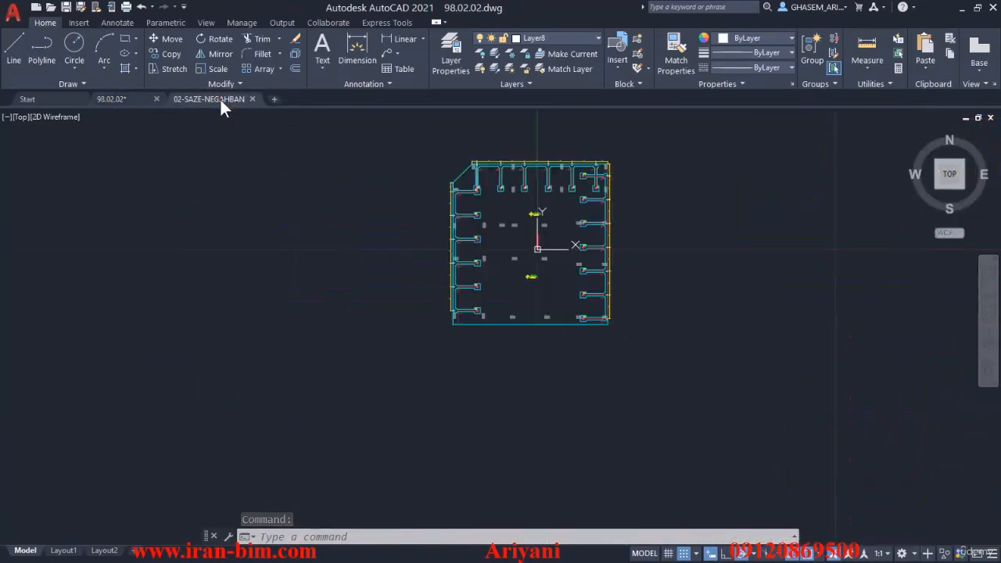
scroll(408, 312, "up", 5)
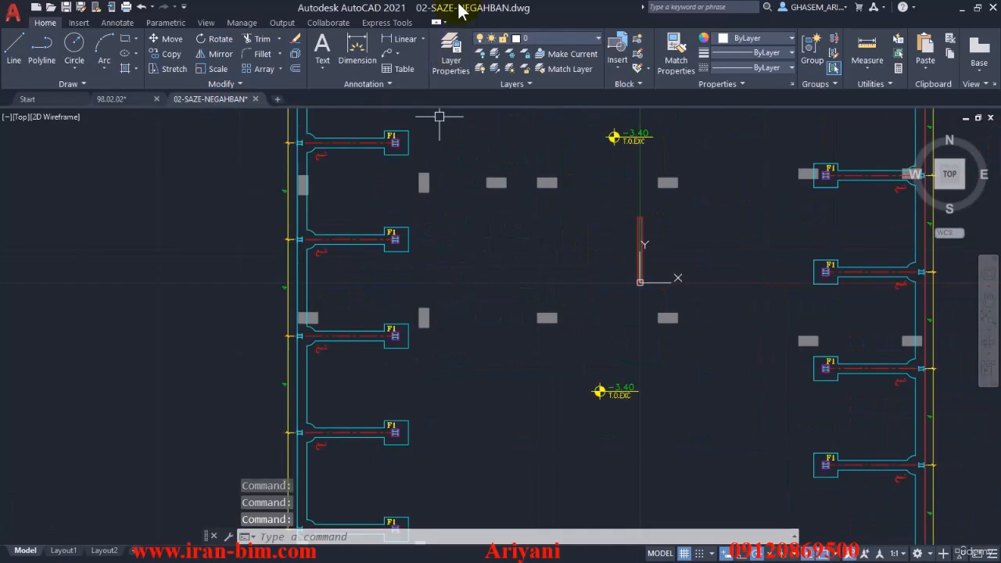
- Switch back to Revit and make the 01-FOUNDATION.dwg import visible in the STR -2500 plan
left_click_drag(458, 6, 492, 246)
left_click_drag(437, 6, 493, 263)
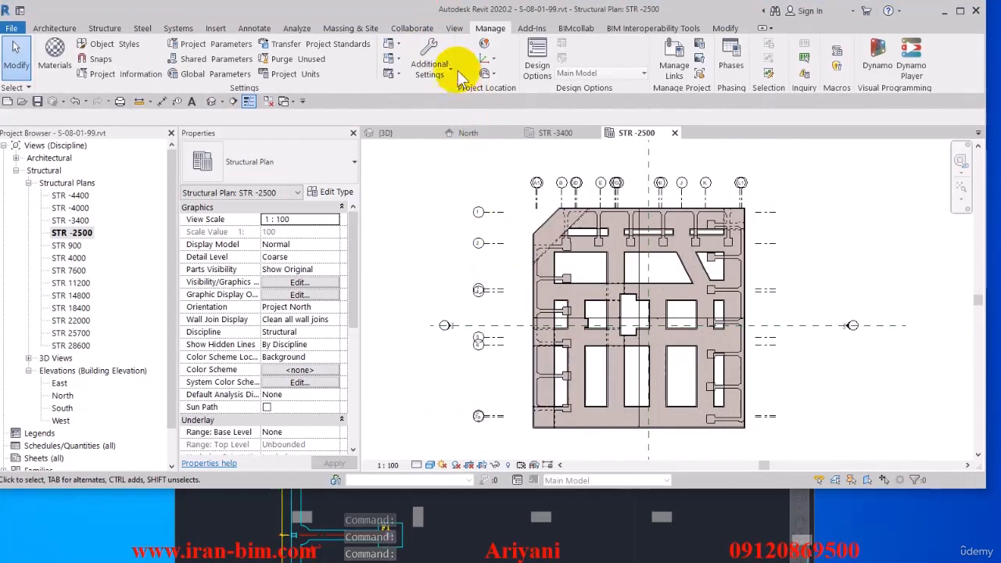
double_click(431, 14)
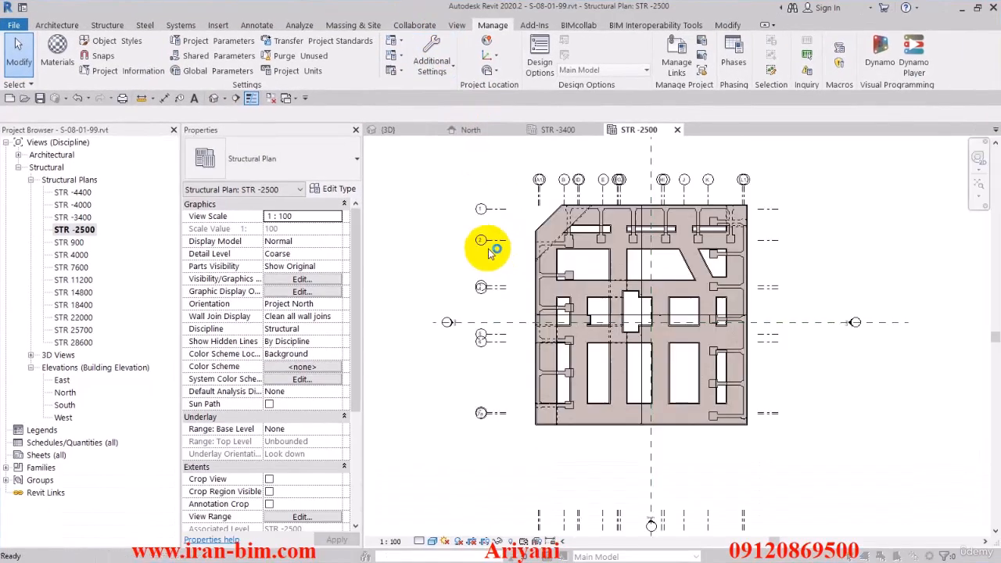
key("v")
key("g")
left_click(310, 66)
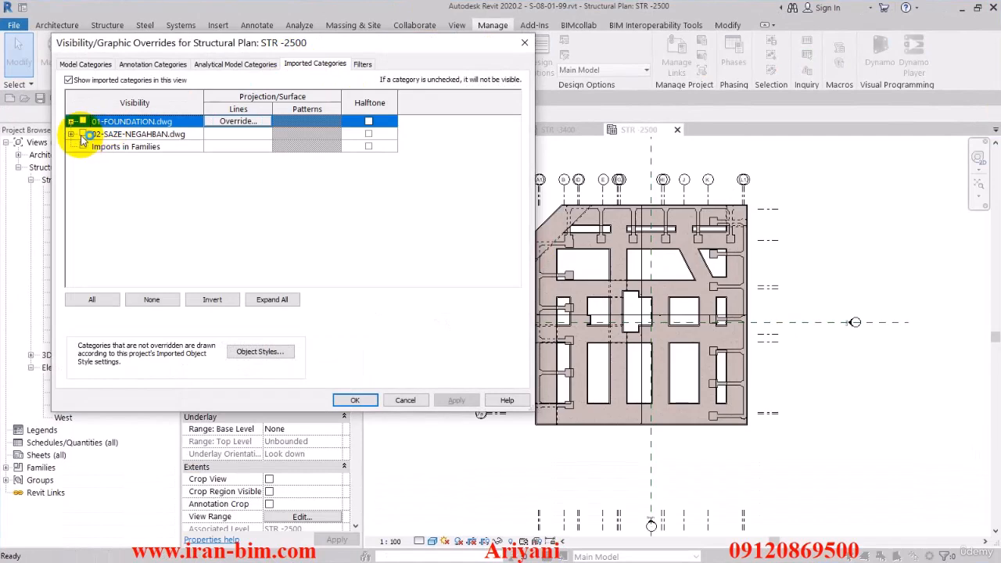
left_click(354, 400)
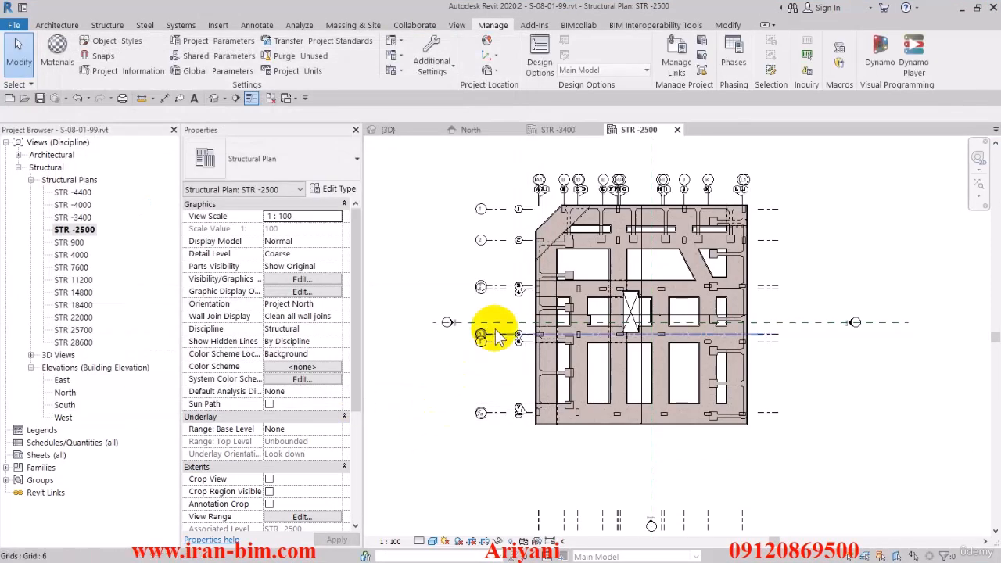
- Try a base offset of 1 m on the 01-FOUNDATION.dwg import and revert it
left_click(516, 296)
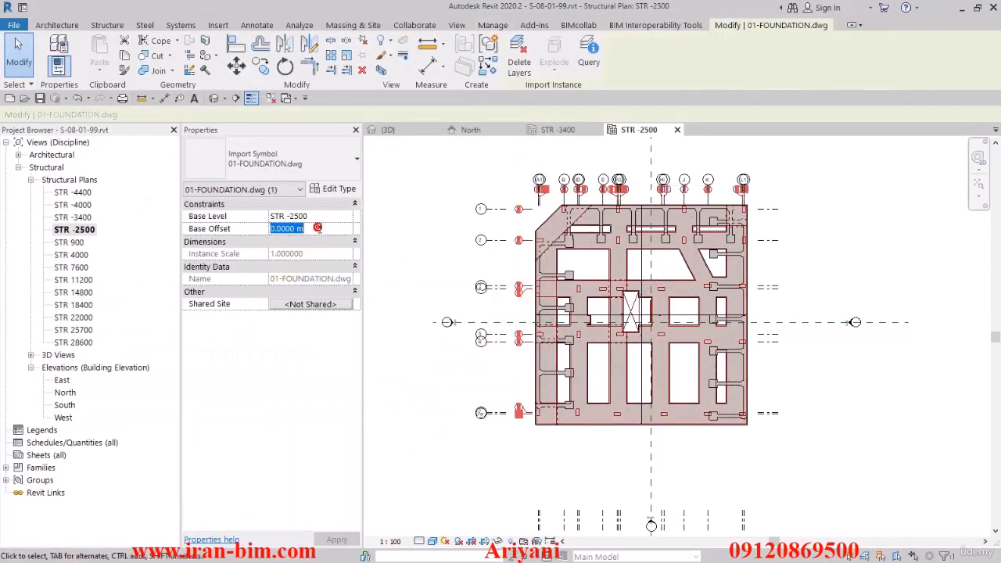
type("1")
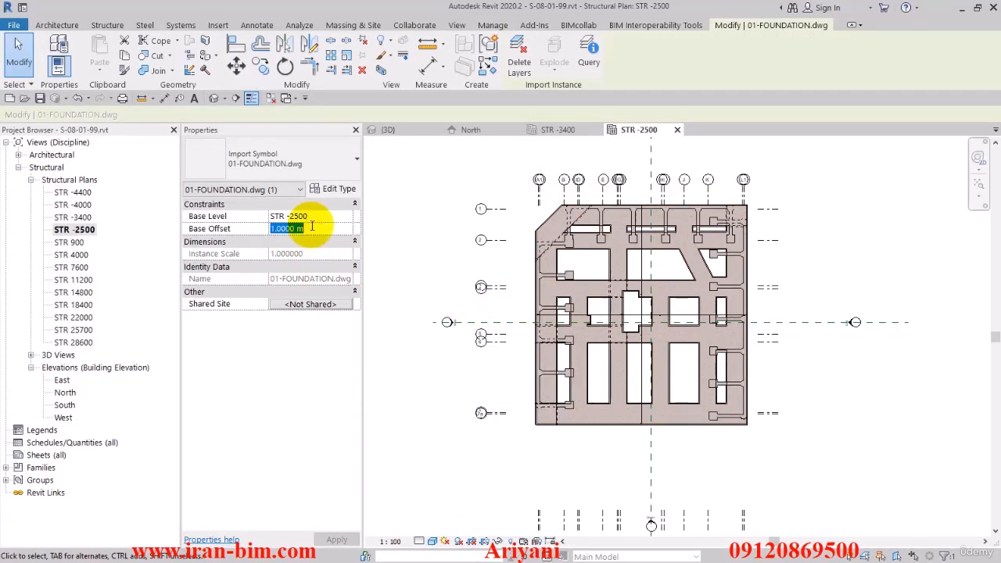
left_click(438, 275)
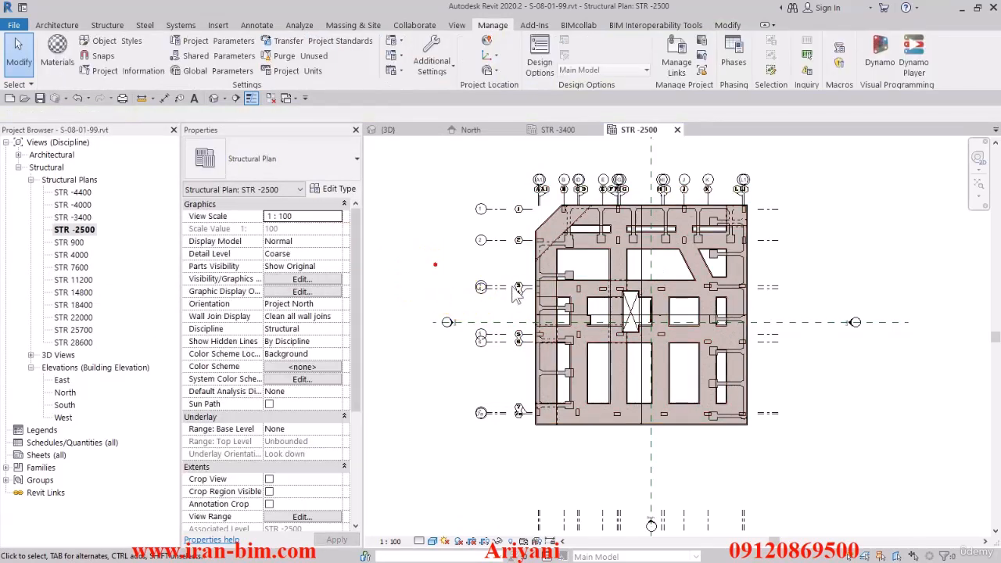
- Switch to AutoCAD and close the 02-SAZE-NEGAHBAN drawing, saving its changes
scroll(559, 383, "up", 6)
scroll(473, 375, "up", 3)
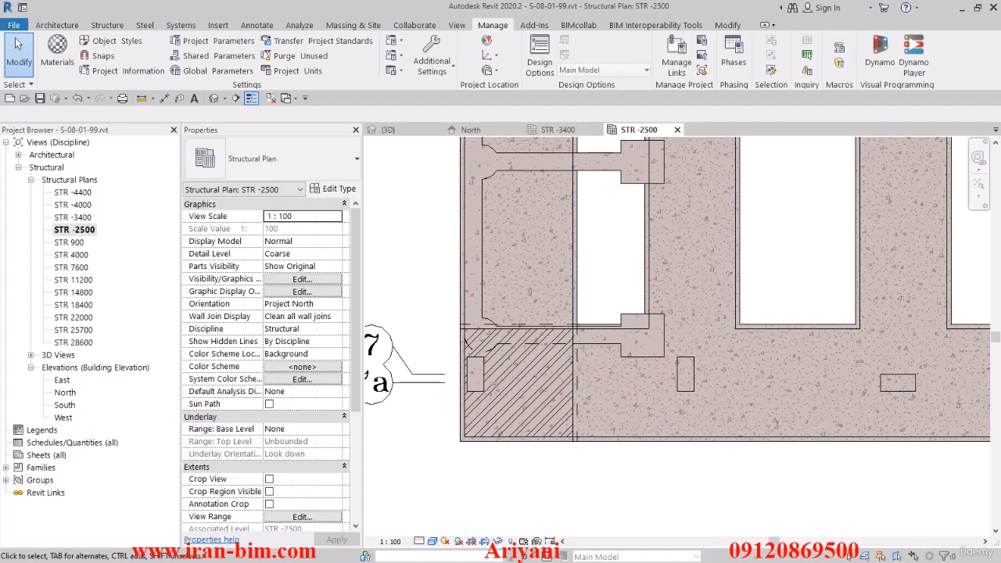
key("alt+Tab")
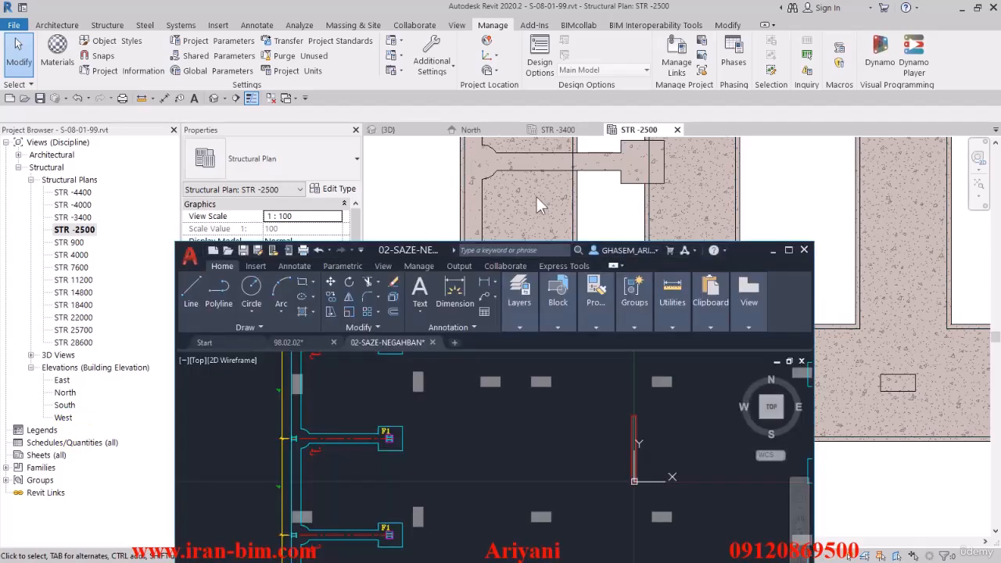
double_click(449, 252)
left_click(254, 99)
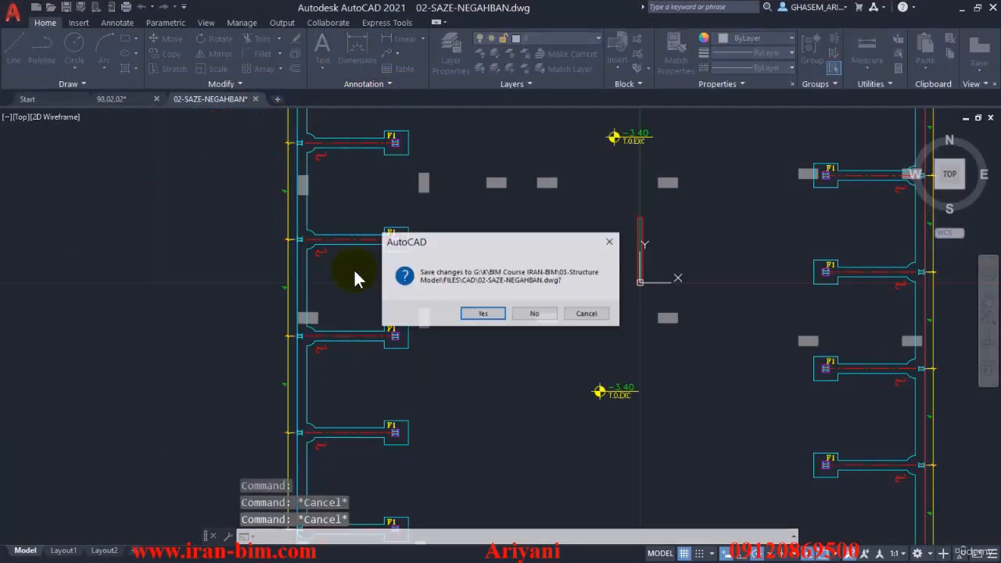
left_click(483, 314)
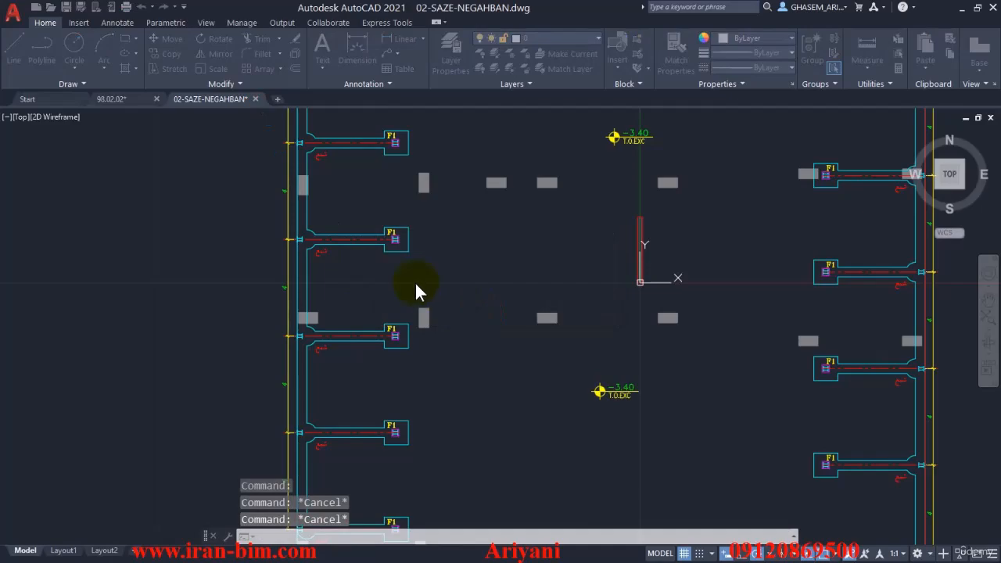
- Examine the column layout plan in the 98.02.02 drawing, including the grid lines, column marks and plan dimensions
middle_click_drag(517, 267, 440, 290)
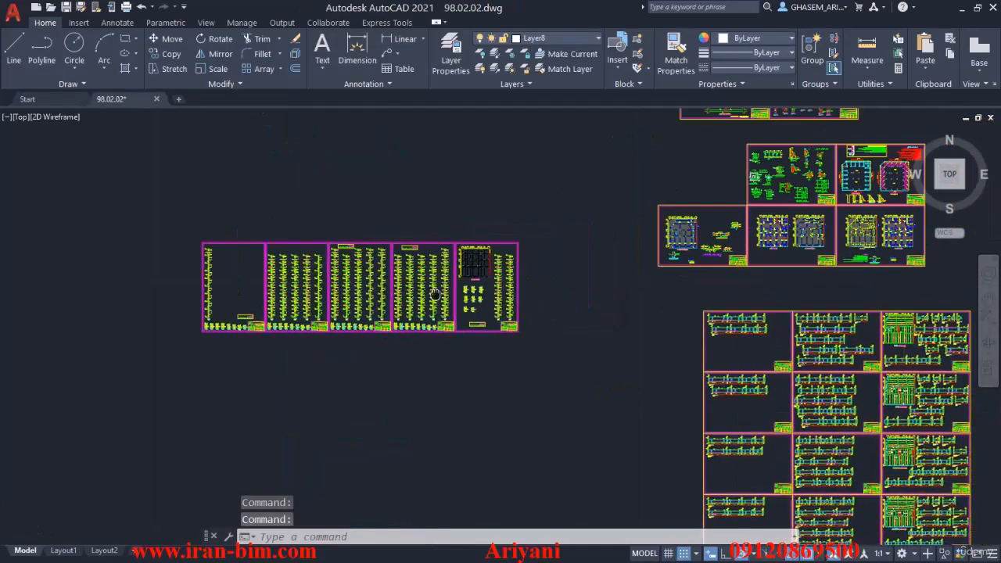
scroll(463, 260, "up", 7)
middle_click_drag(495, 206, 479, 254)
scroll(483, 273, "down", 8)
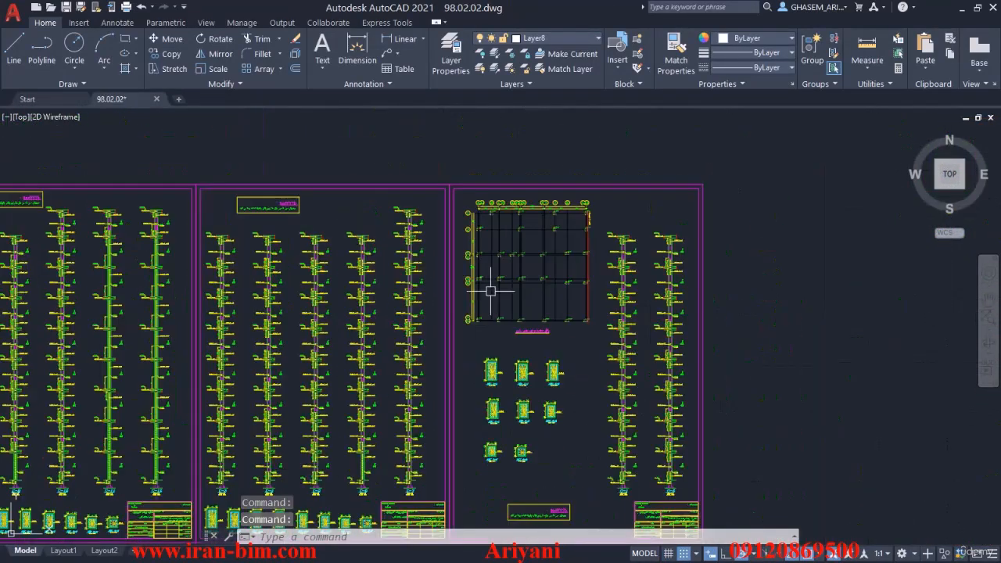
scroll(490, 205, "up", 3)
scroll(479, 218, "down", 4)
scroll(461, 235, "up", 10)
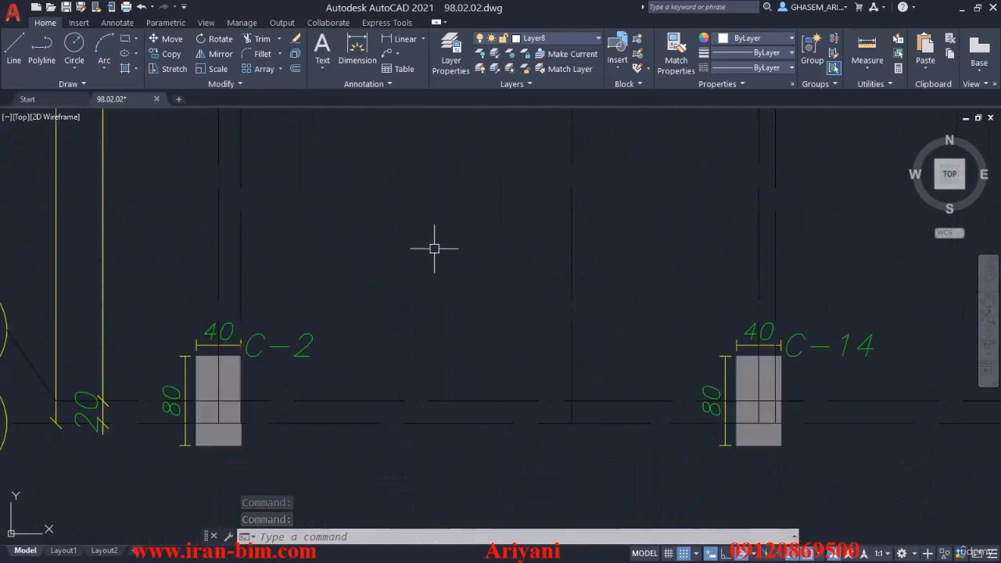
scroll(446, 219, "down", 2)
scroll(438, 253, "down", 8)
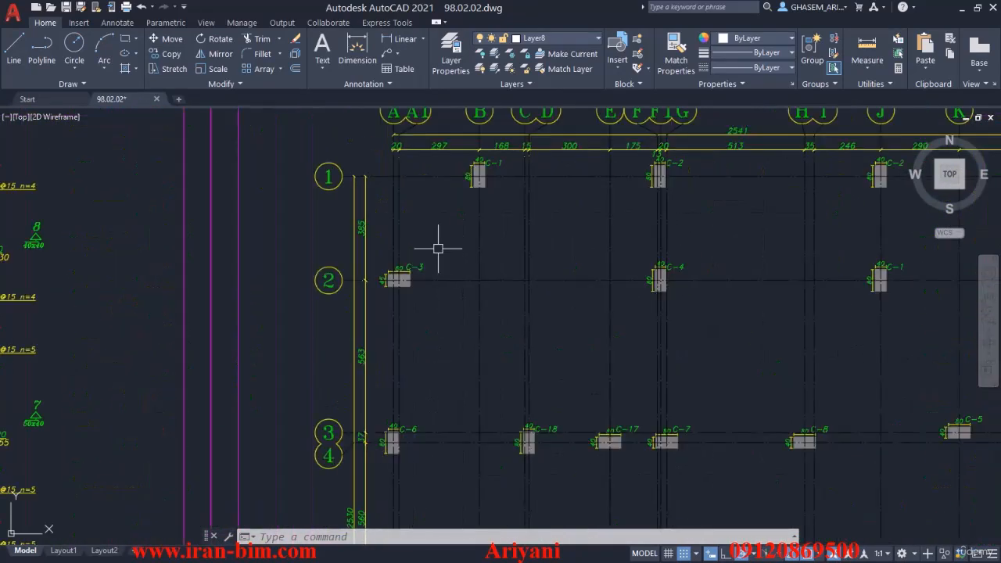
middle_click_drag(438, 249, 420, 273)
scroll(462, 245, "up", 3)
middle_click_drag(477, 240, 435, 233)
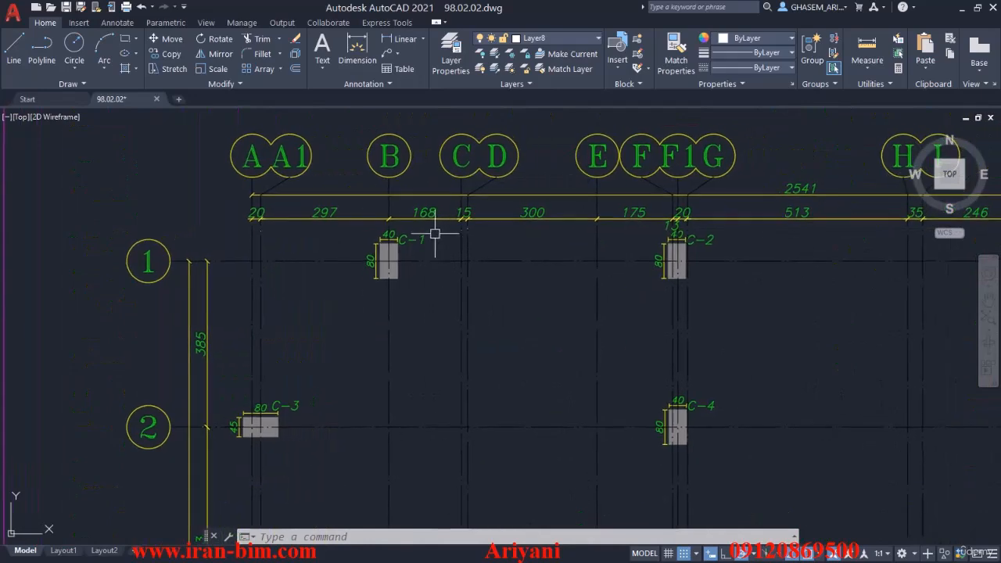
scroll(422, 241, "down", 12)
middle_click_drag(449, 284, 705, 250)
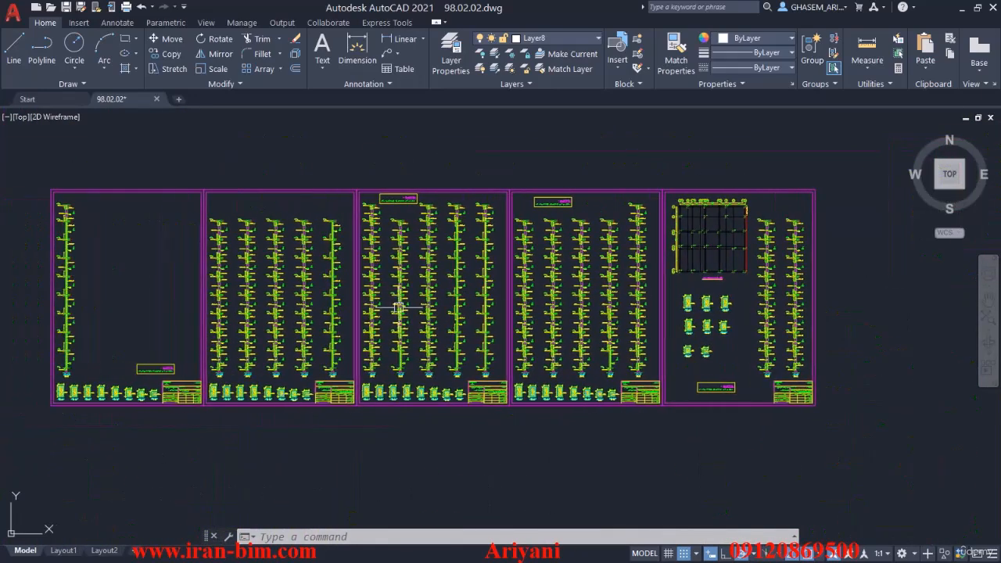
- Survey the column detail sheets, comparing the column marks on the layout plan with the matching column elevations and the sheet note
mouse_move(489, 298)
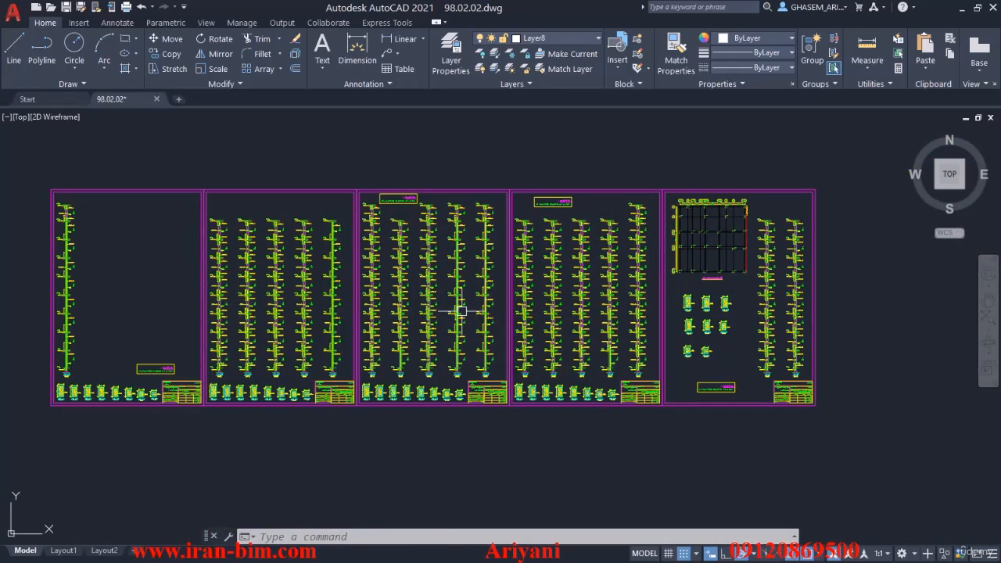
mouse_move(452, 319)
scroll(190, 337, "up", 5)
scroll(312, 270, "down", 4)
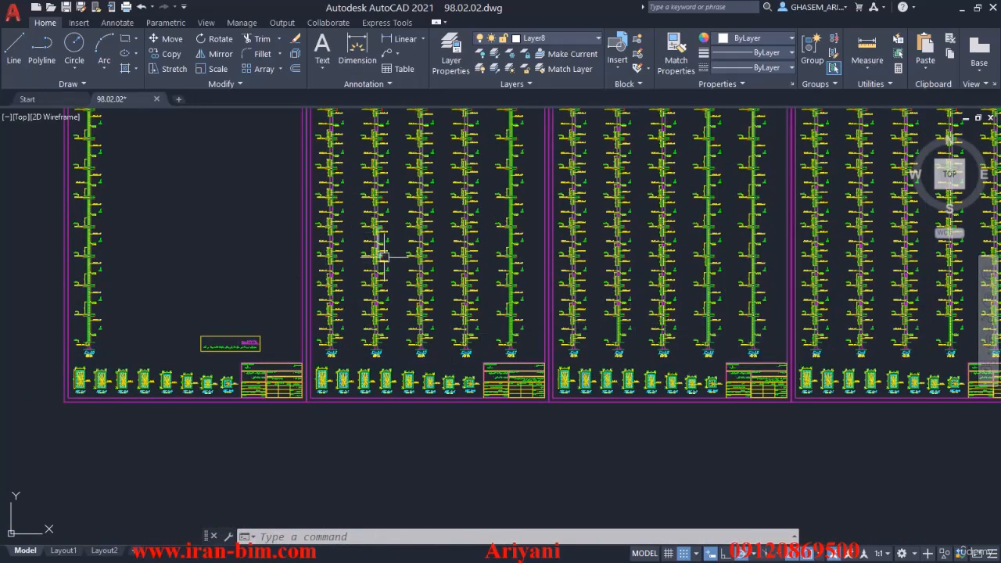
middle_click_drag(676, 248, 362, 373)
middle_click_drag(781, 330, 435, 332)
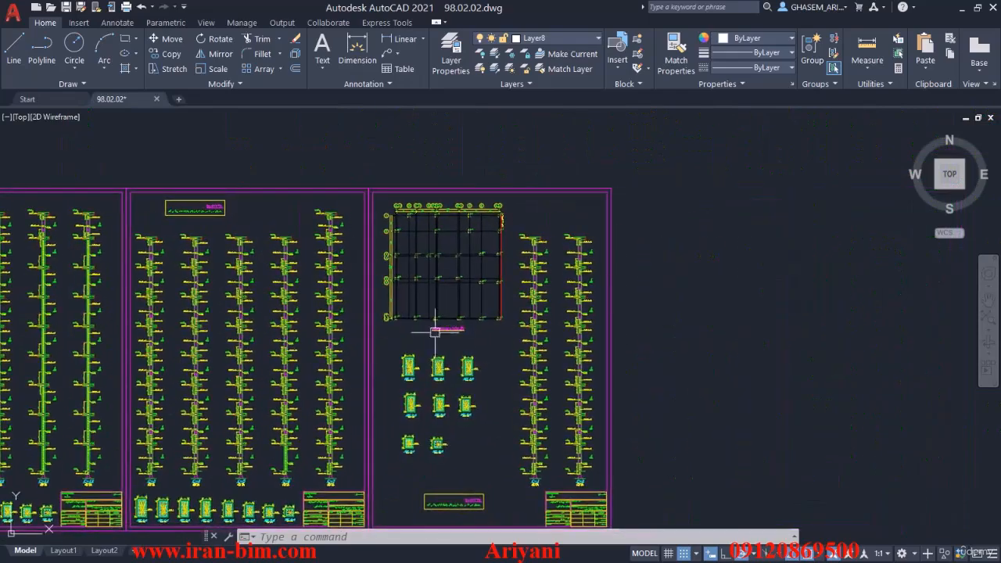
scroll(430, 311, "up", 8)
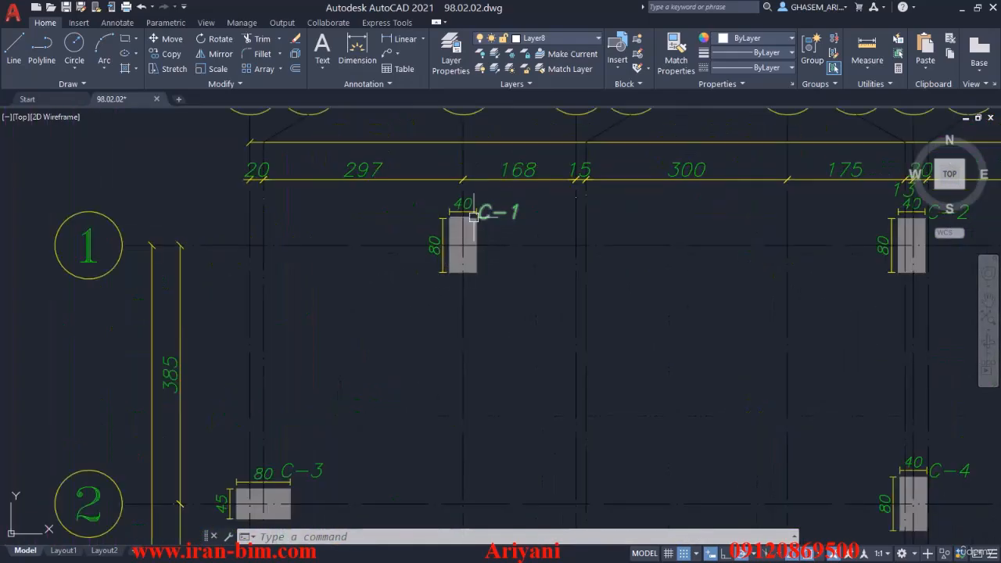
scroll(493, 212, "down", 8)
middle_click_drag(277, 363, 561, 148)
scroll(361, 437, "up", 4)
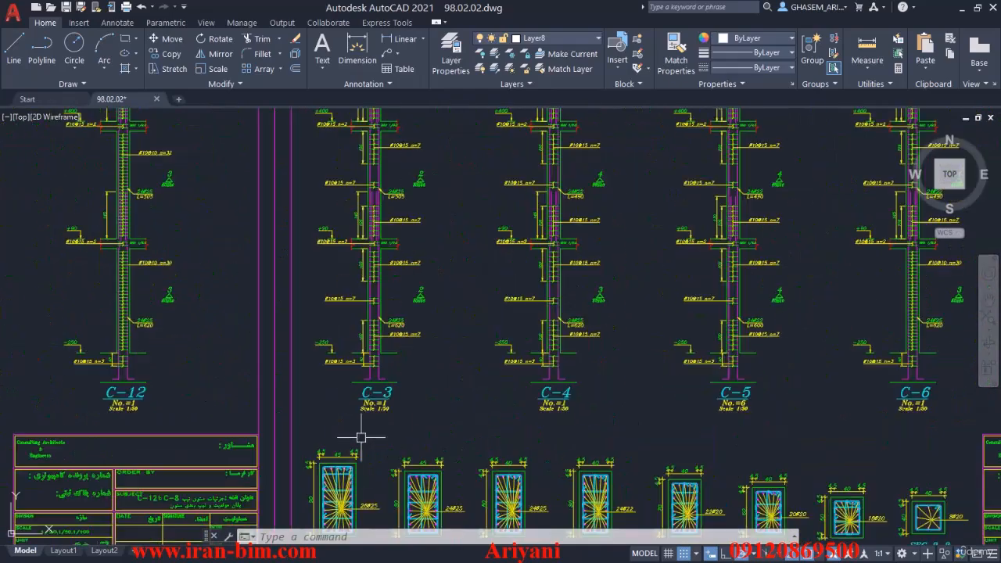
middle_click_drag(703, 403, 1000, 352)
scroll(125, 355, "down", 5)
middle_click_drag(125, 355, 888, 358)
scroll(215, 326, "up", 2)
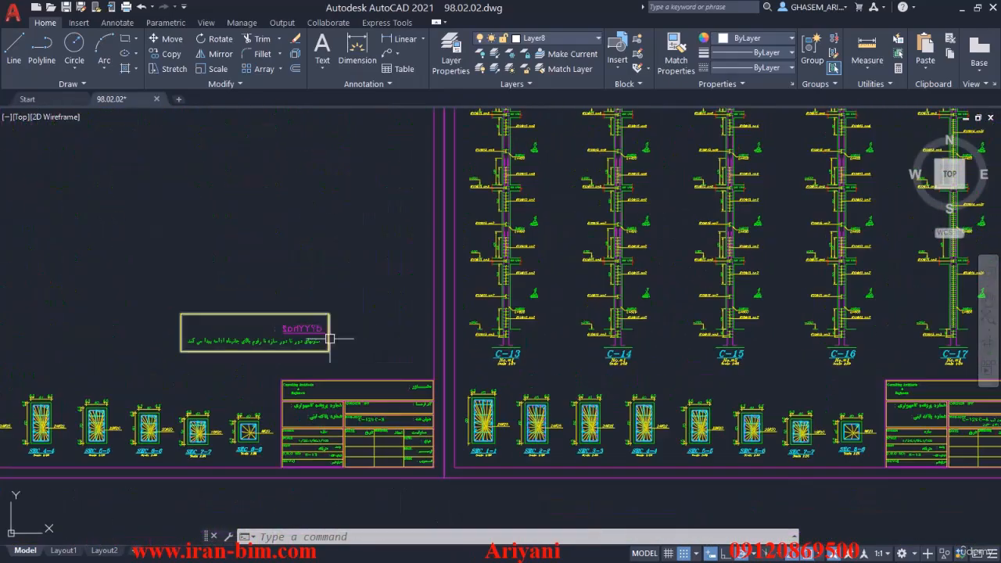
middle_click_drag(331, 339, 269, 314)
scroll(269, 314, "down", 4)
- Examine the C-1 column elevation from its base to its topmost level, reading the level marks
middle_click_drag(574, 307, 255, 310)
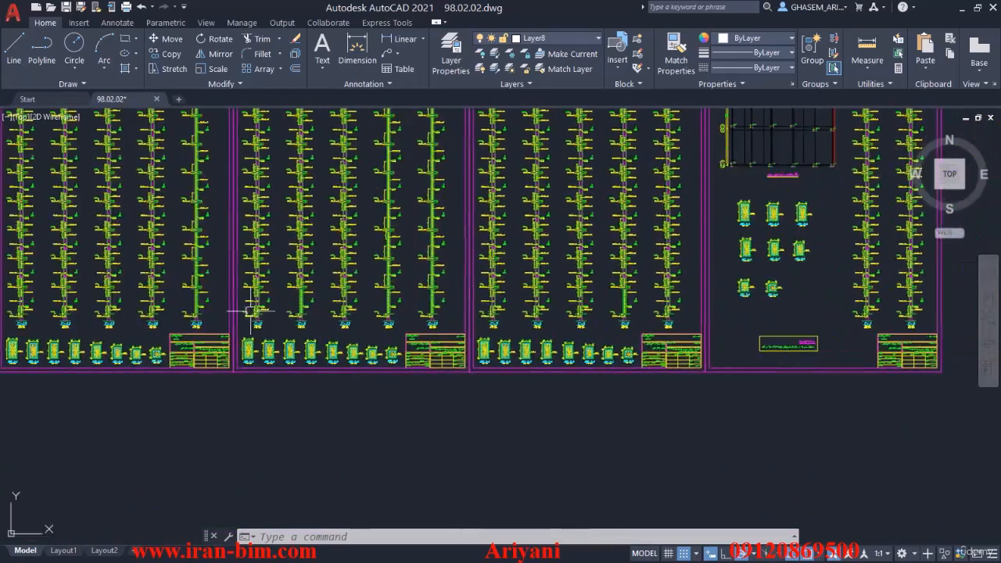
middle_click_drag(738, 302, 538, 333)
scroll(669, 334, "up", 6)
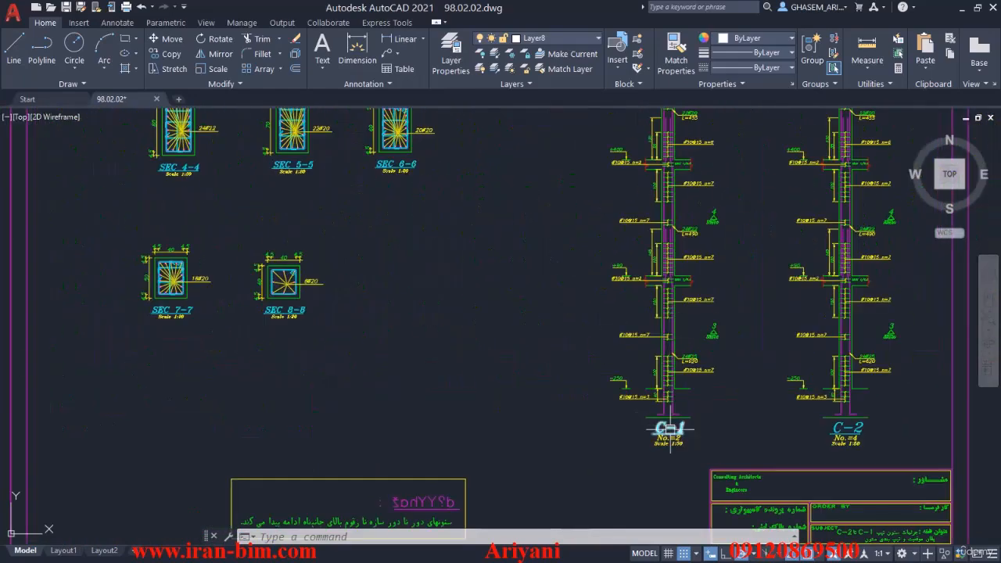
scroll(670, 430, "down", 2)
scroll(670, 434, "up", 4)
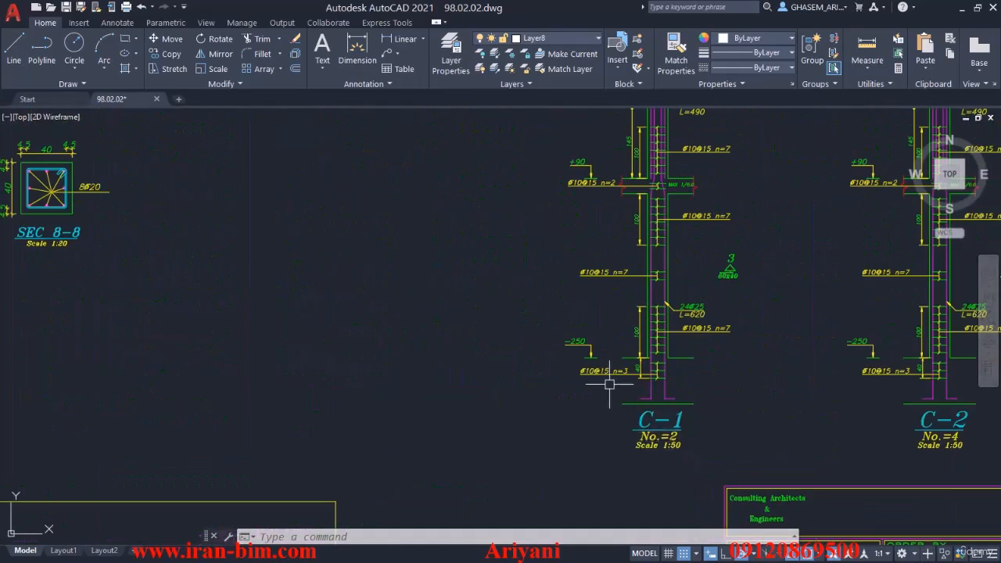
scroll(609, 384, "up", 4)
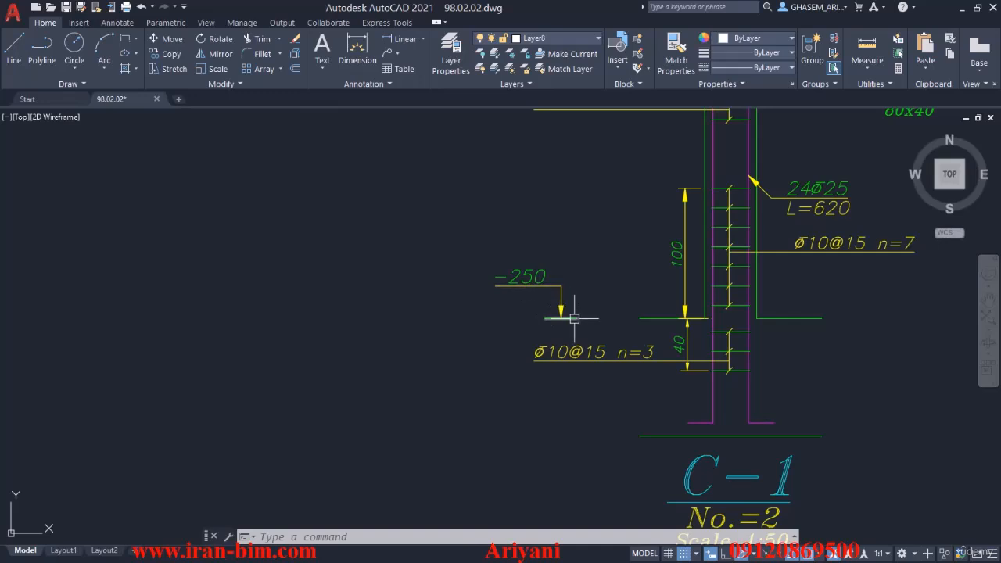
scroll(570, 327, "down", 2)
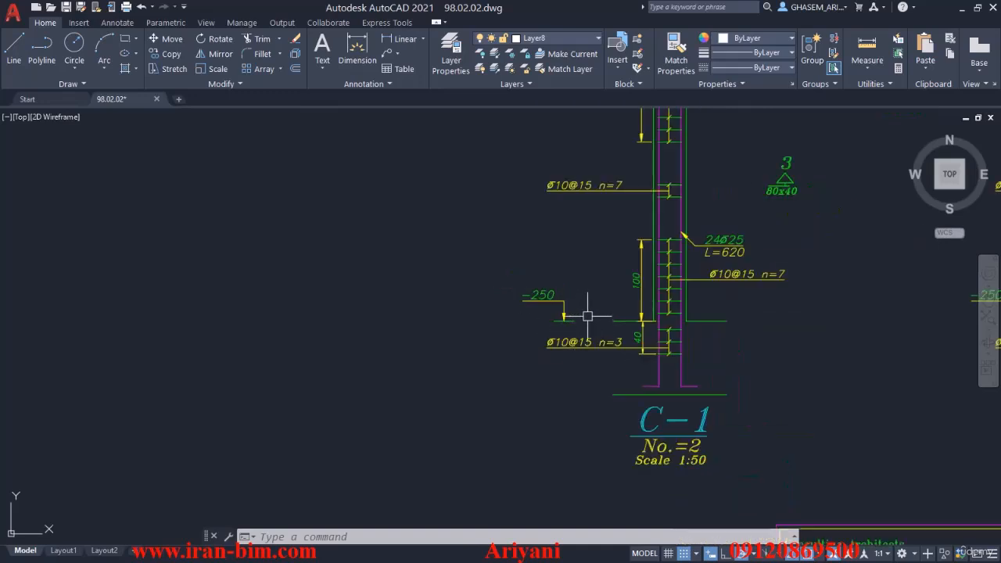
middle_click_drag(610, 237, 630, 430)
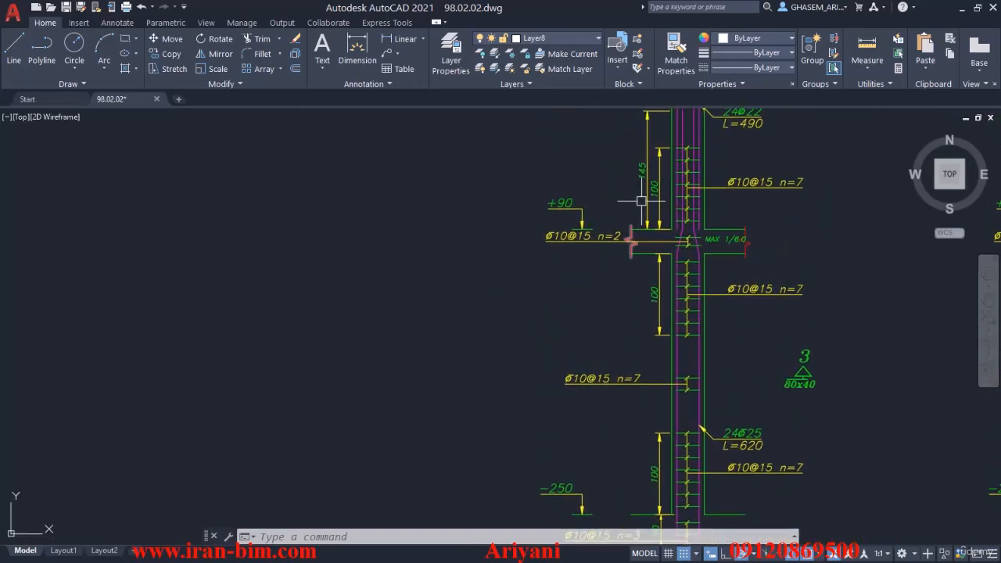
scroll(642, 266, "down", 2)
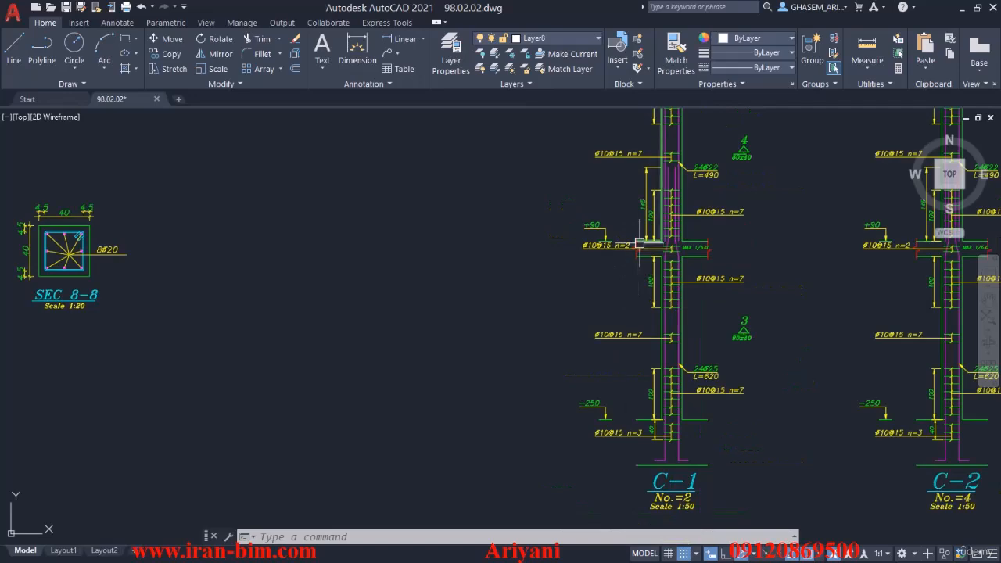
mouse_move(610, 236)
middle_mouse_down()
mouse_move(614, 228)
mouse_move(626, 324)
middle_mouse_up()
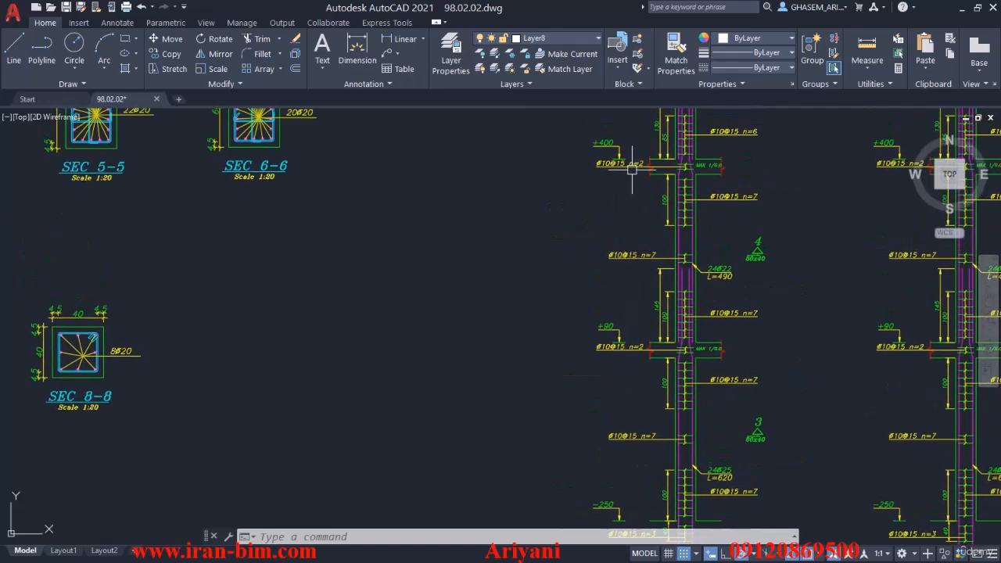
middle_click_drag(631, 168, 639, 255)
mouse_move(642, 194)
middle_mouse_down()
mouse_move(651, 313)
mouse_move(660, 222)
mouse_move(668, 276)
middle_mouse_up()
mouse_move(664, 152)
middle_mouse_down()
mouse_move(674, 152)
mouse_move(680, 312)
middle_mouse_up()
mouse_move(694, 197)
middle_mouse_down()
mouse_move(689, 303)
mouse_move(697, 297)
middle_mouse_up()
mouse_move(703, 172)
middle_mouse_down()
mouse_move(701, 300)
mouse_move(694, 262)
middle_mouse_up()
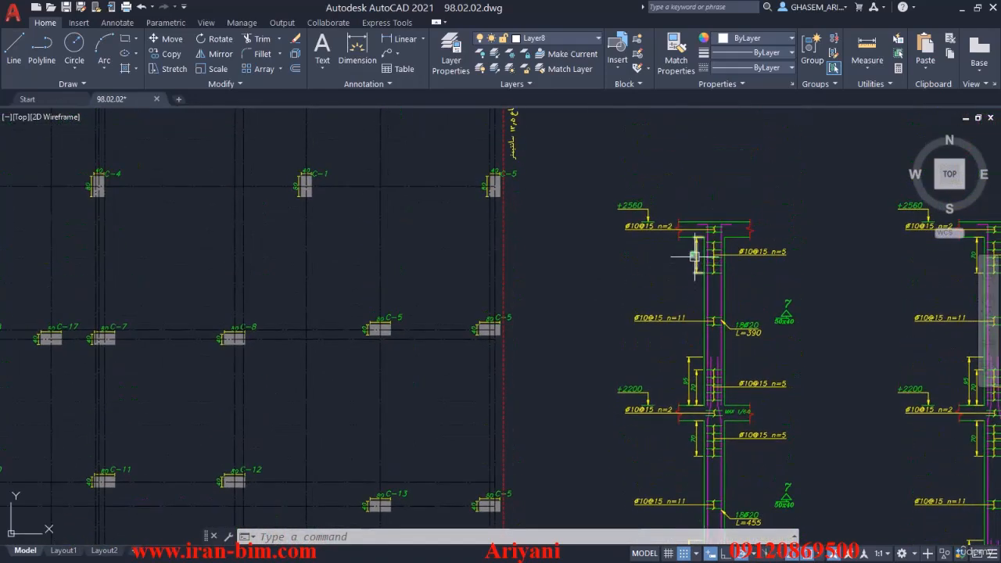
- Return to the base of the C-1 column elevation and read the section number and column size marked for each storey
scroll(708, 282, "down", 8)
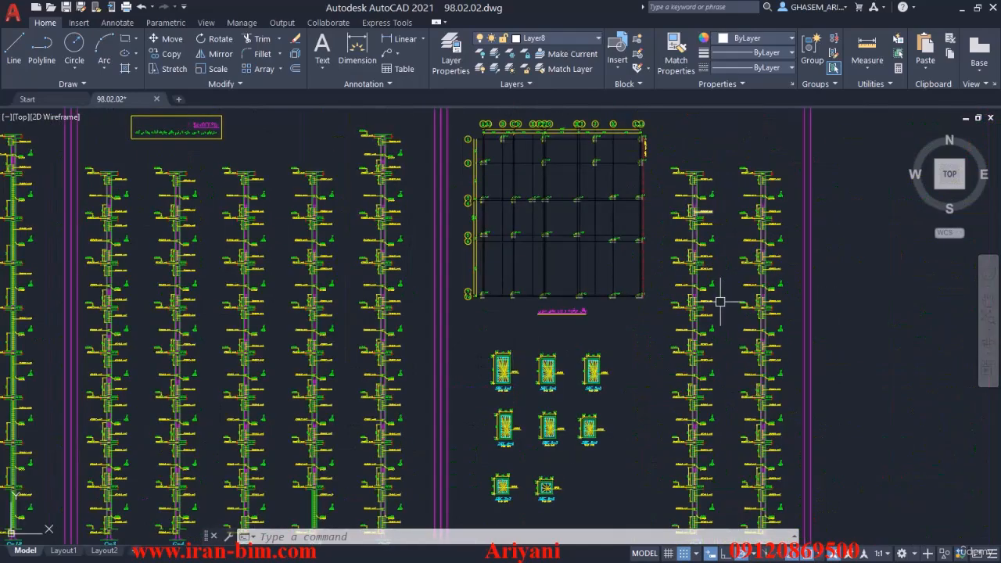
middle_click_drag(720, 302, 707, 167)
scroll(685, 386, "up", 8)
middle_click_drag(683, 415, 756, 333)
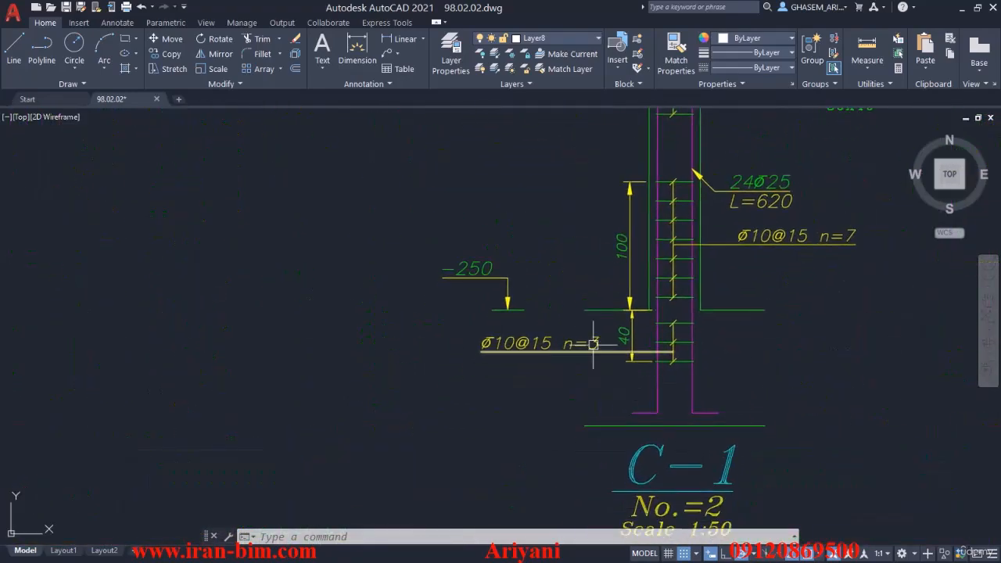
scroll(592, 344, "down", 5)
scroll(732, 354, "up", 4)
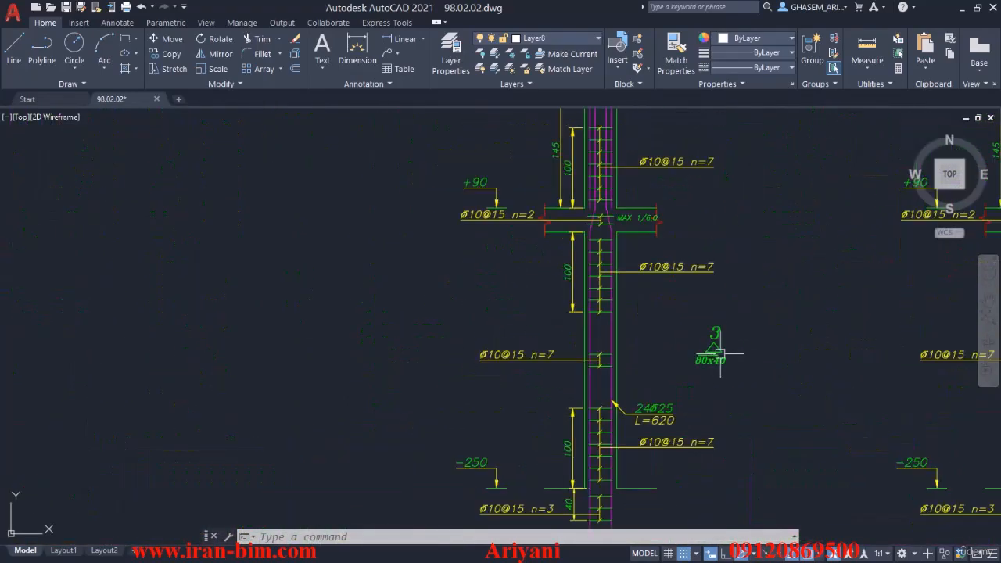
scroll(720, 375, "up", 3)
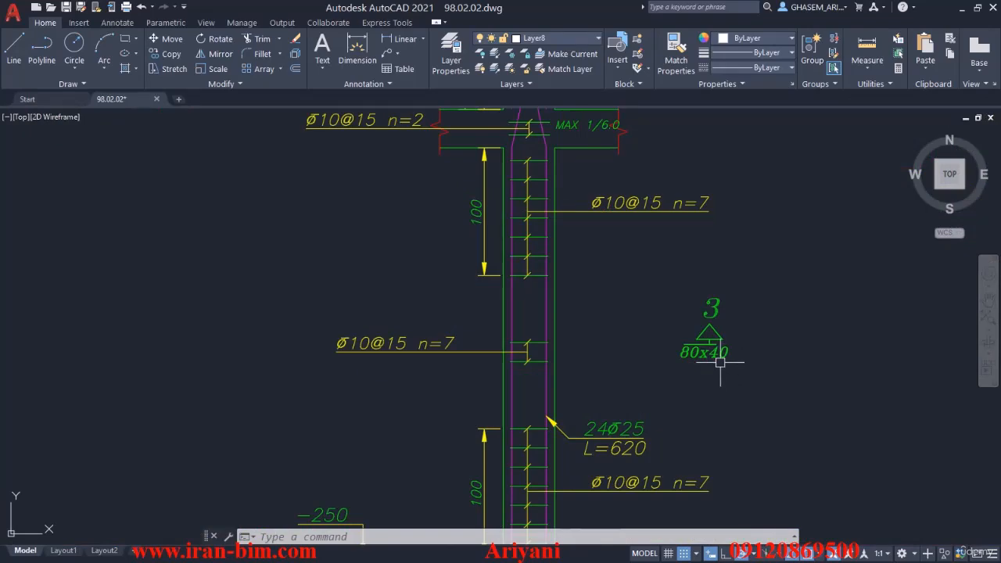
scroll(723, 333, "down", 2)
middle_click_drag(725, 336, 725, 504)
middle_click_drag(720, 252, 722, 387)
mouse_move(731, 163)
middle_mouse_down()
mouse_move(746, 451)
mouse_move(732, 297)
middle_mouse_up()
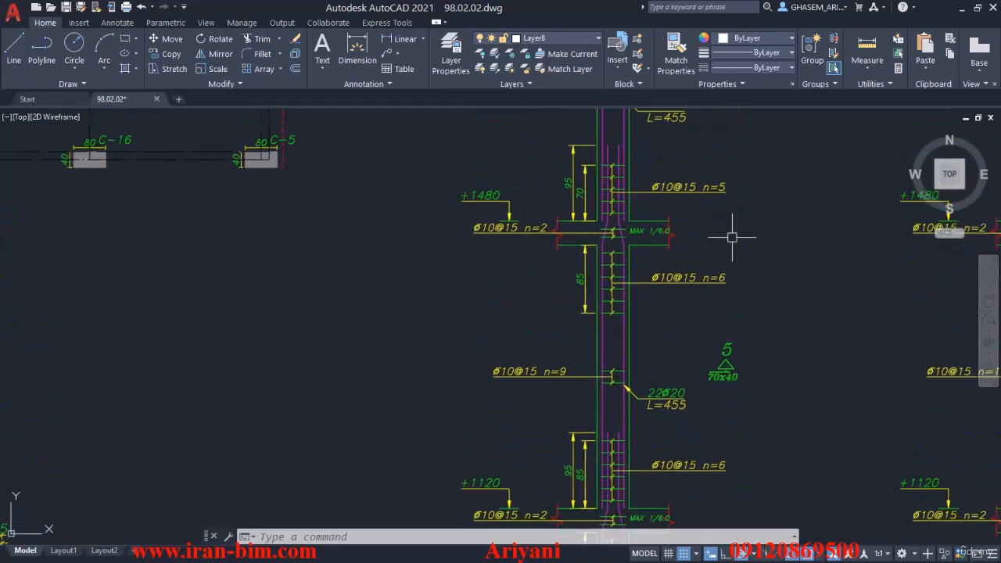
middle_click_drag(731, 239, 737, 382)
- Examine the widths and depths of the column cross-sections SEC 1-1, SEC 2-2 and SEC 3-3
scroll(732, 277, "down", 5)
scroll(670, 342, "up", 8)
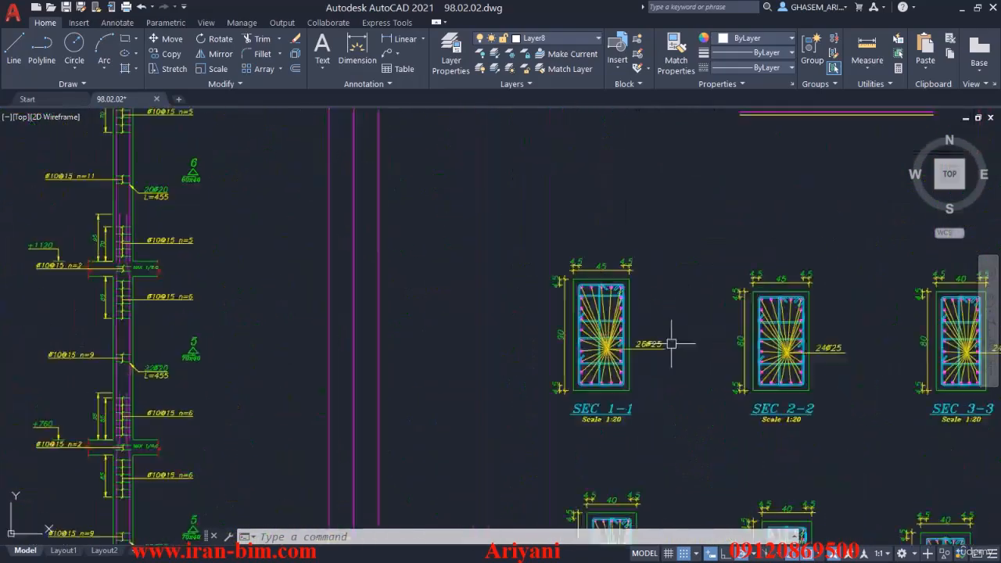
middle_click_drag(585, 151, 591, 313)
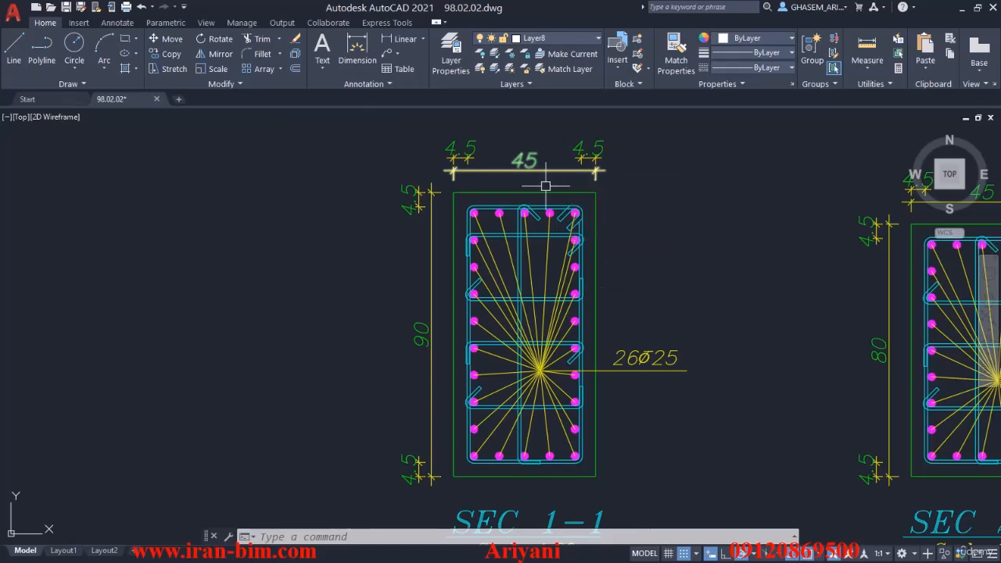
scroll(545, 185, "down", 4)
scroll(592, 229, "up", 4)
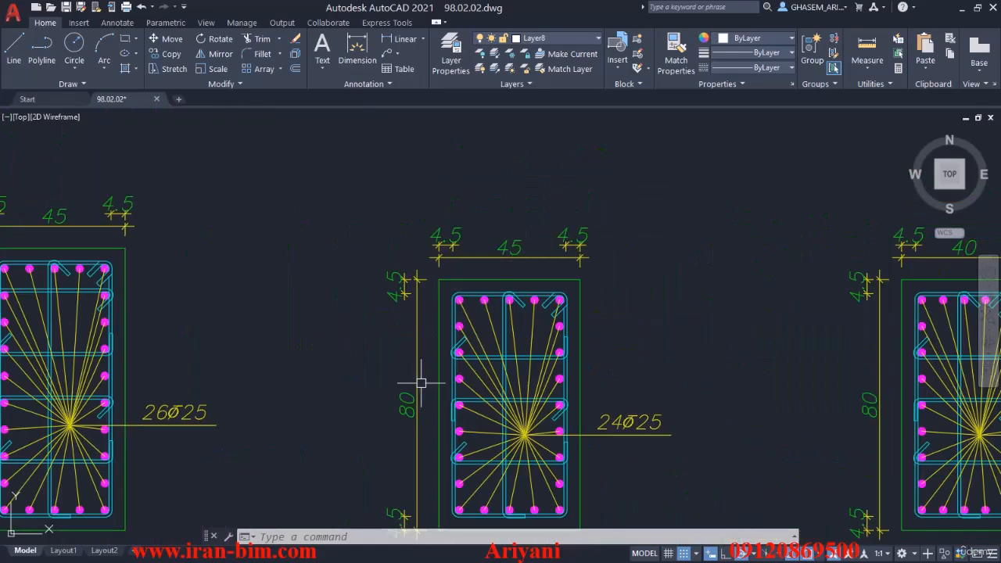
middle_click_drag(415, 384, 387, 302)
middle_click_drag(840, 260, 638, 286)
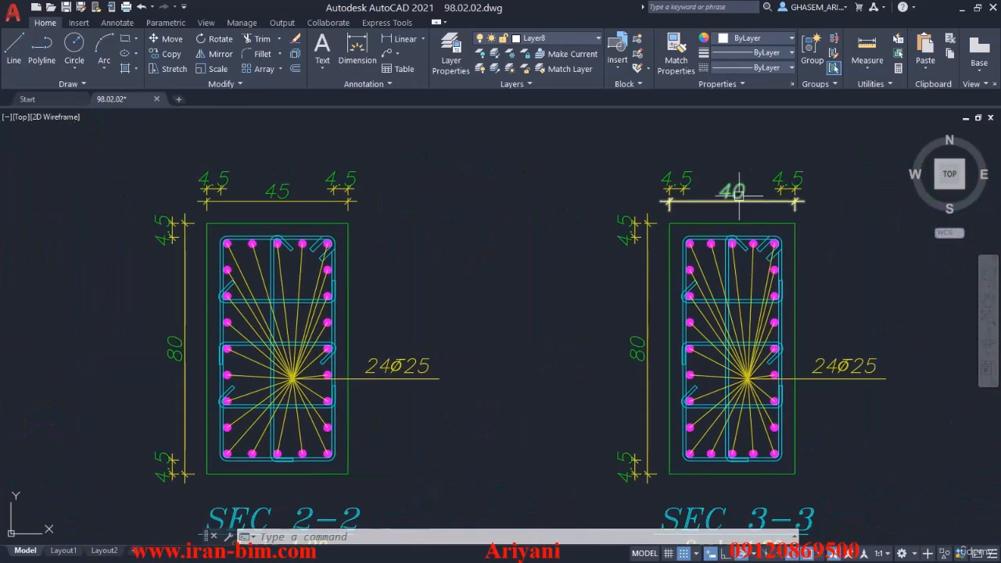
scroll(648, 305, "down", 4)
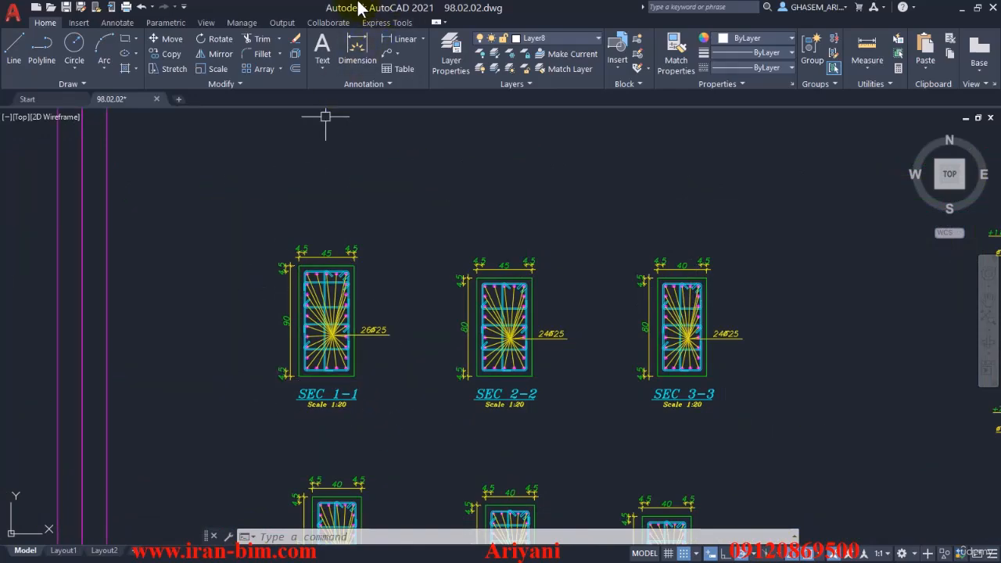
- Switch to Revit and list the types of the M_Concrete-Rectangular-Column family under the structural column families in the project
left_click_drag(357, 8, 1000, 153)
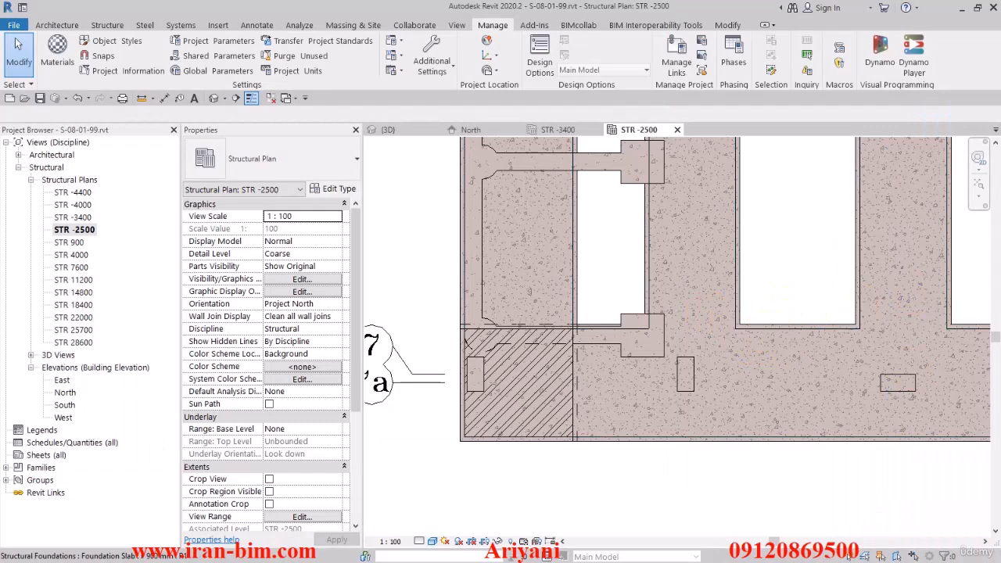
double_click(39, 167)
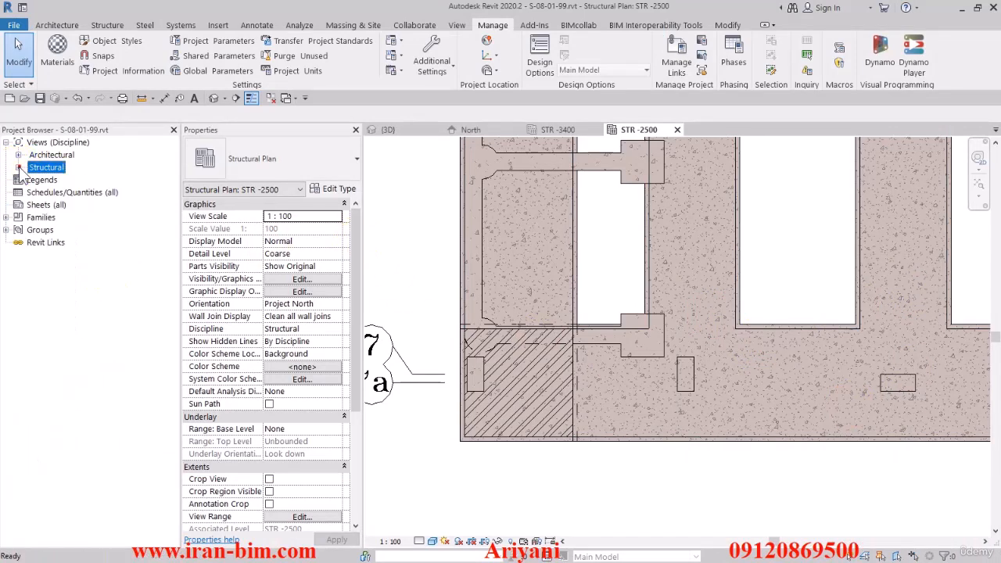
left_click(8, 219)
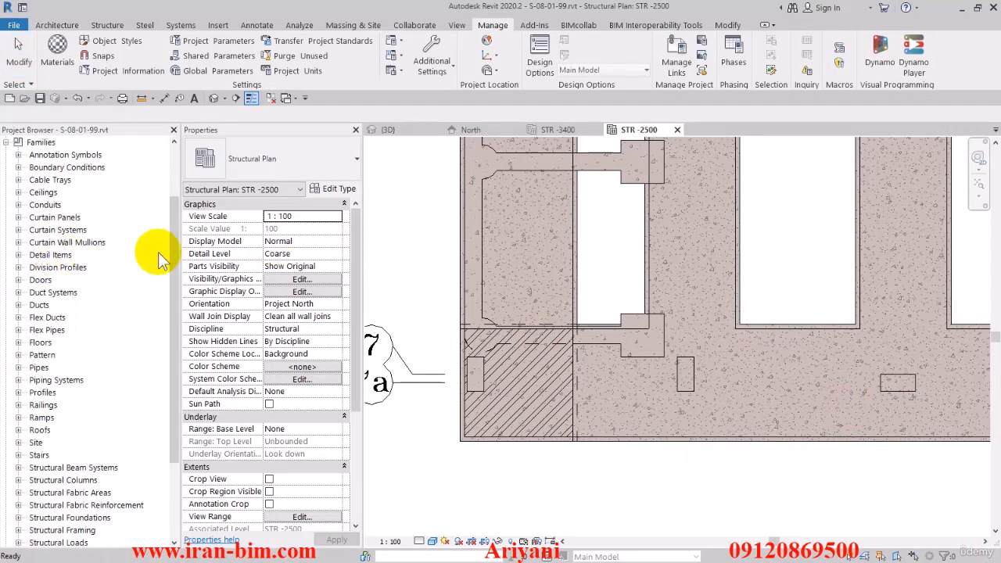
scroll(156, 258, "down", 5)
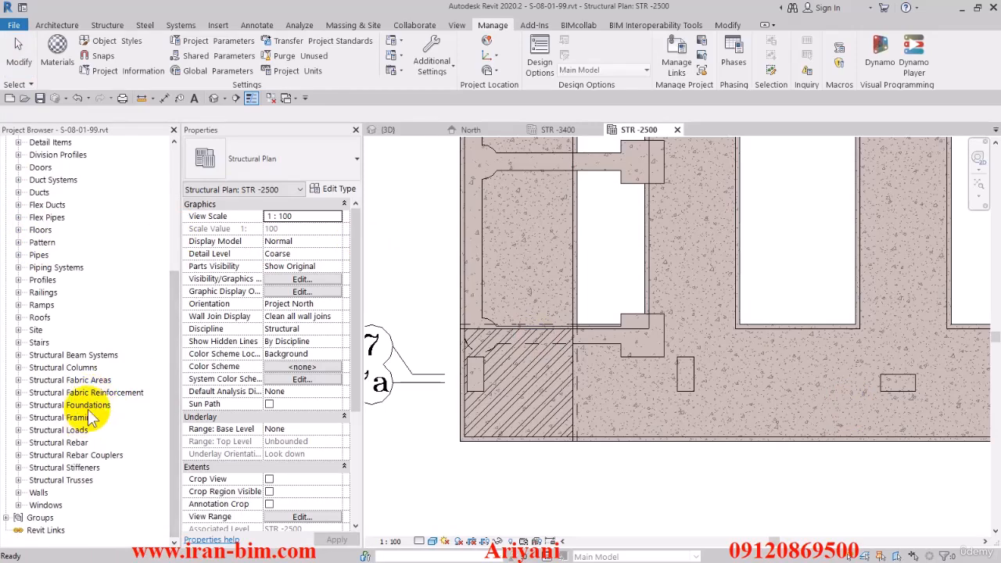
left_click(35, 367)
left_click(18, 368)
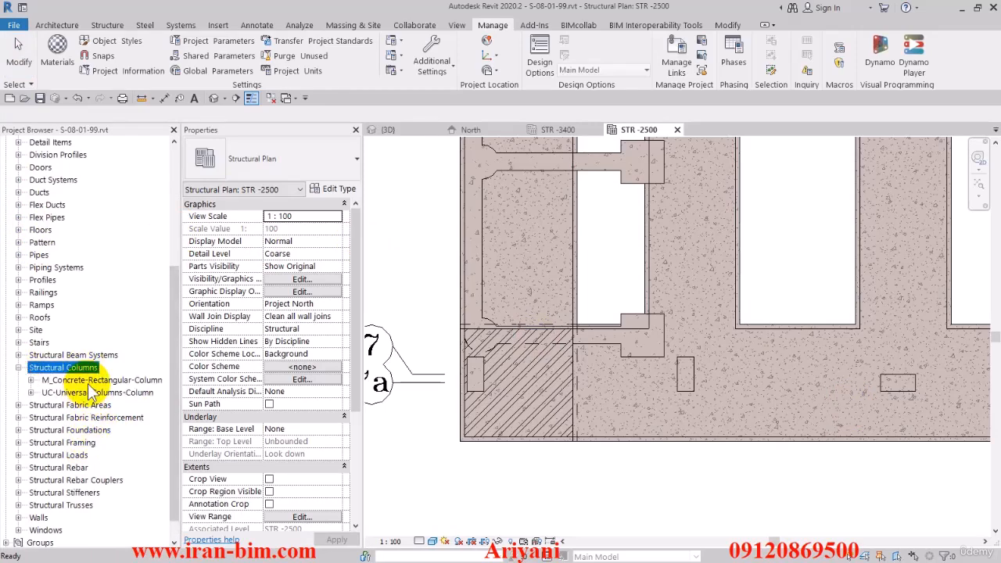
left_click(78, 380)
left_click(29, 380)
- Delete the 450 x 600mm and 600 x 750mm types from the M_Concrete-Rectangular-Column family
left_click(73, 417)
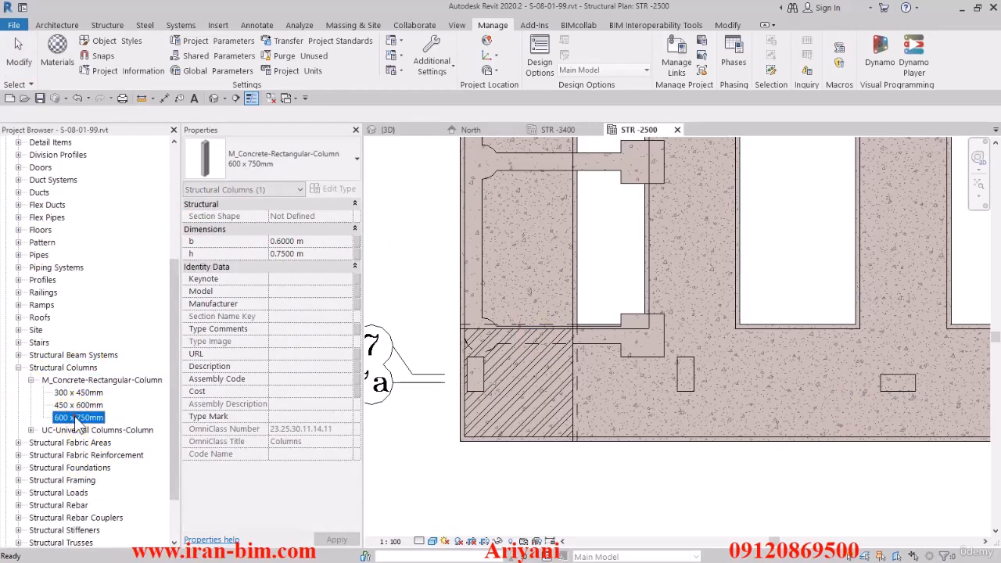
left_click(79, 406, "ctrl")
right_click(79, 406)
left_click(111, 415)
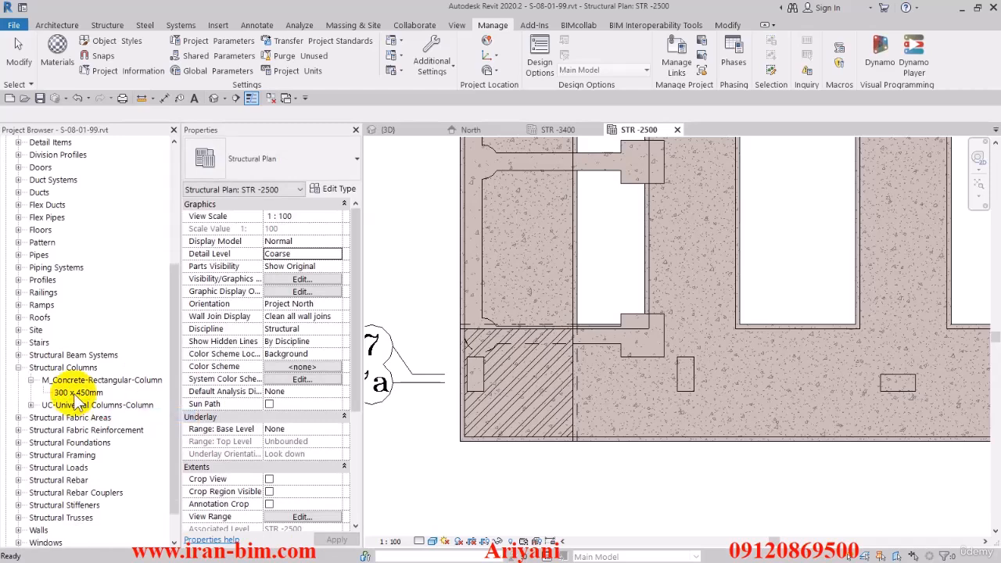
- Select the 300 x 450mm type of the M_Concrete-Rectangular-Column family
left_click(78, 392)
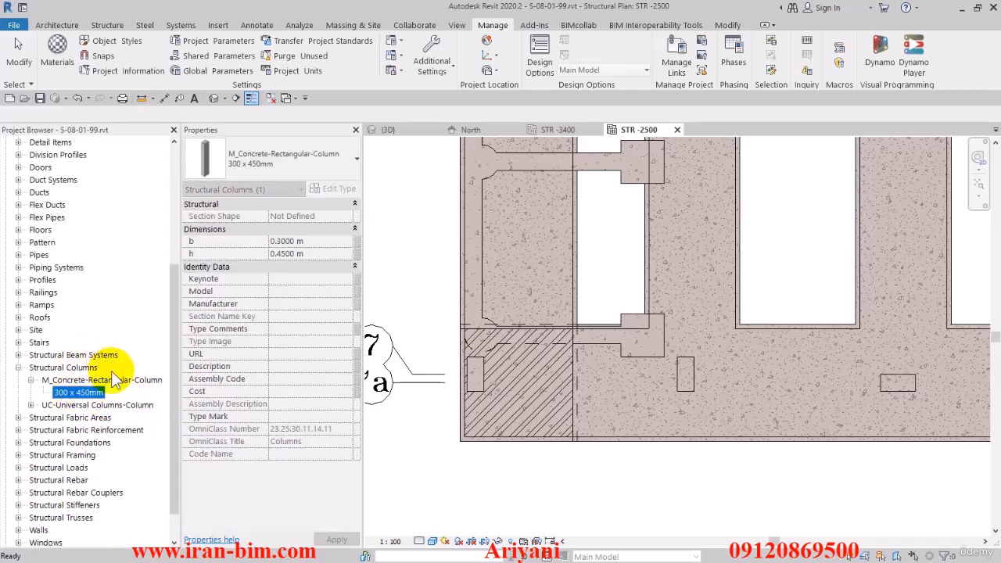